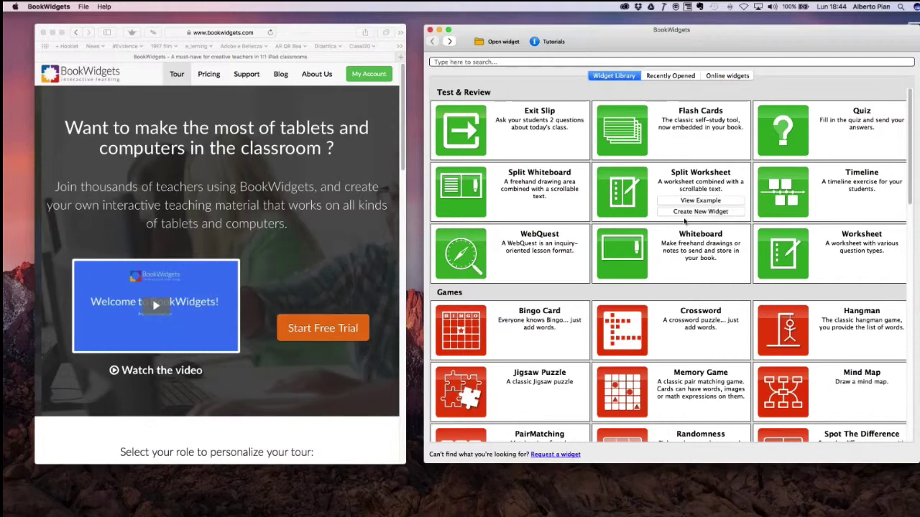
# Look through the widget categories of the BookWidgets widget library, from Test & Review to Pictures & Videos
pyautogui.scroll(-2, 707, 246)
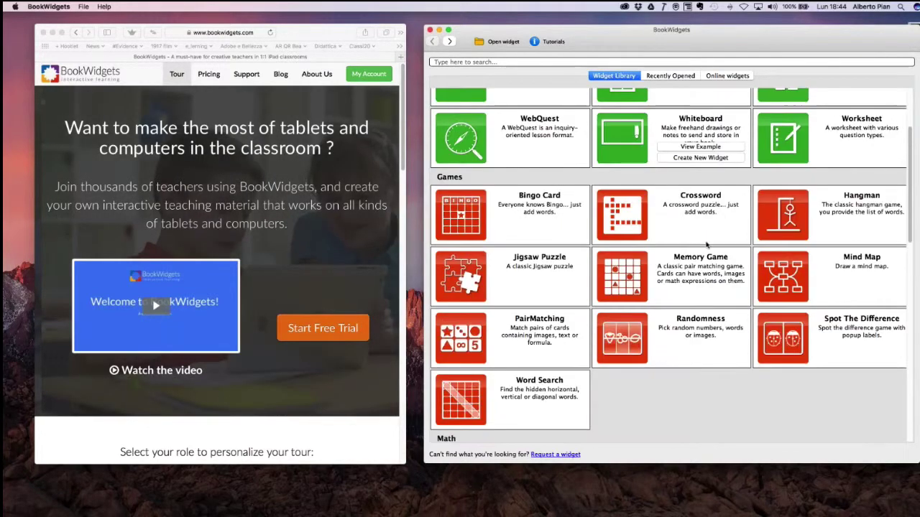
pyautogui.scroll(-5, 707, 245)
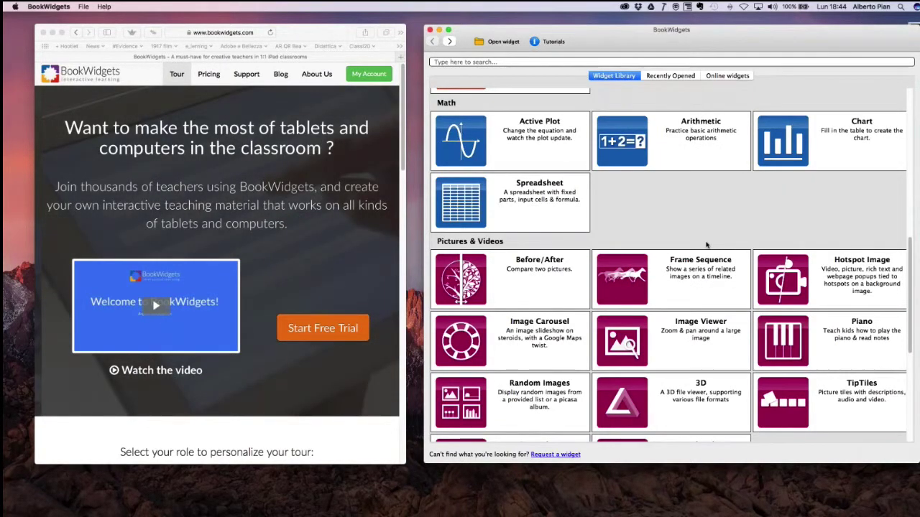
pyautogui.scroll(-5, 707, 245)
pyautogui.scroll(15, 707, 246)
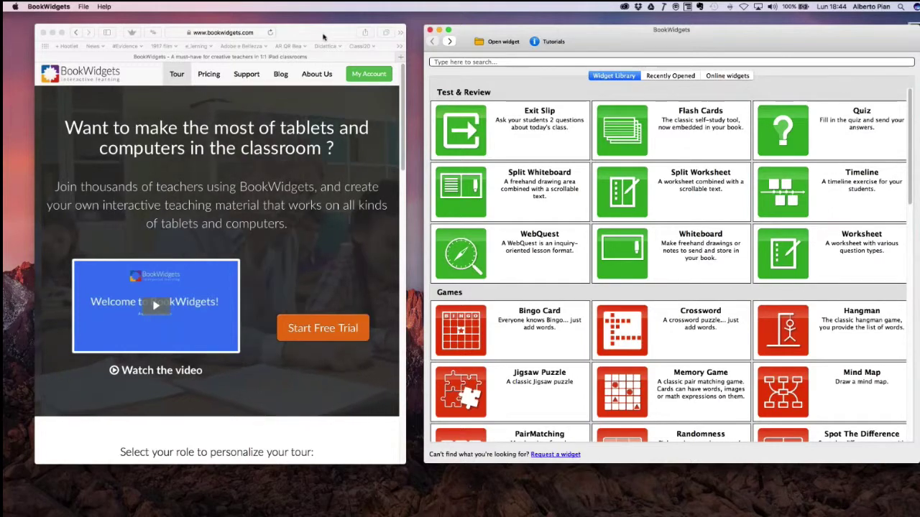
pyautogui.click(323, 37)
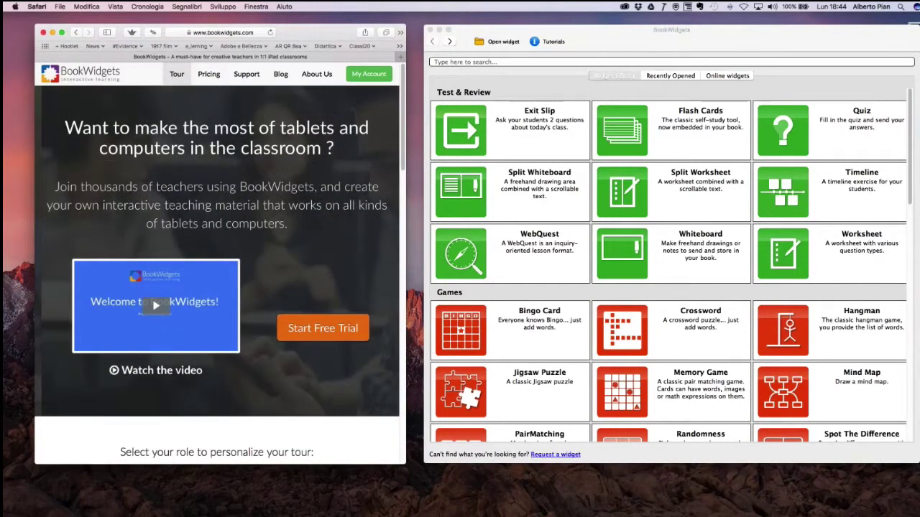
pyautogui.click(628, 38)
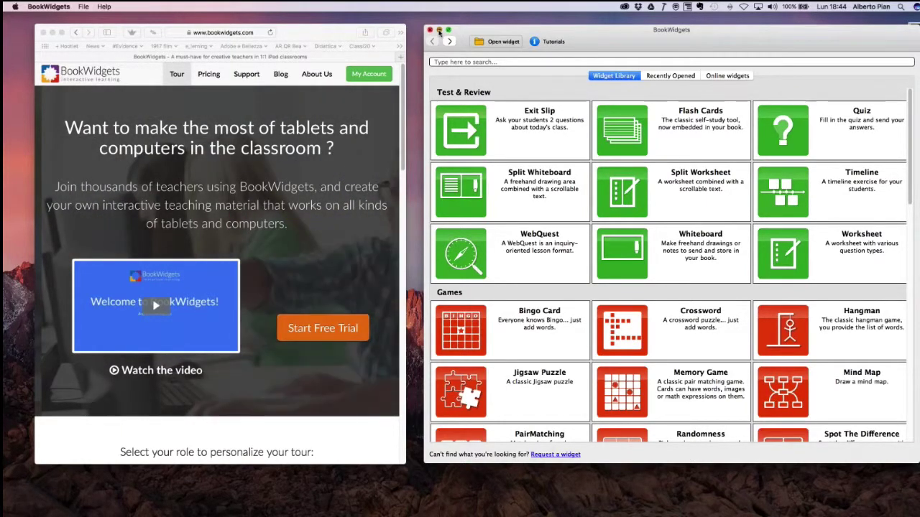
# Minimize the BookWidgets desktop window and open the My Account home page of bookwidgets.com in an enlarged Safari window
pyautogui.click(439, 32)
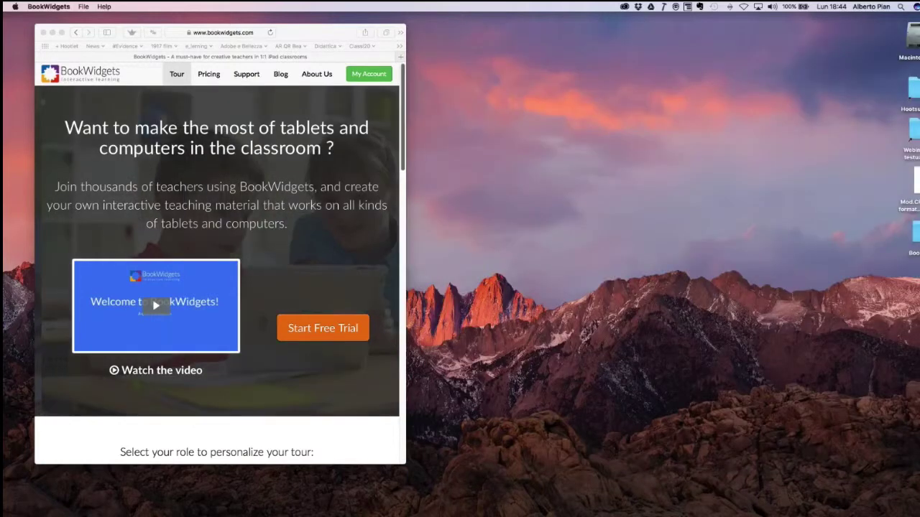
pyautogui.moveTo(405, 463); pyautogui.dragTo(901, 509)
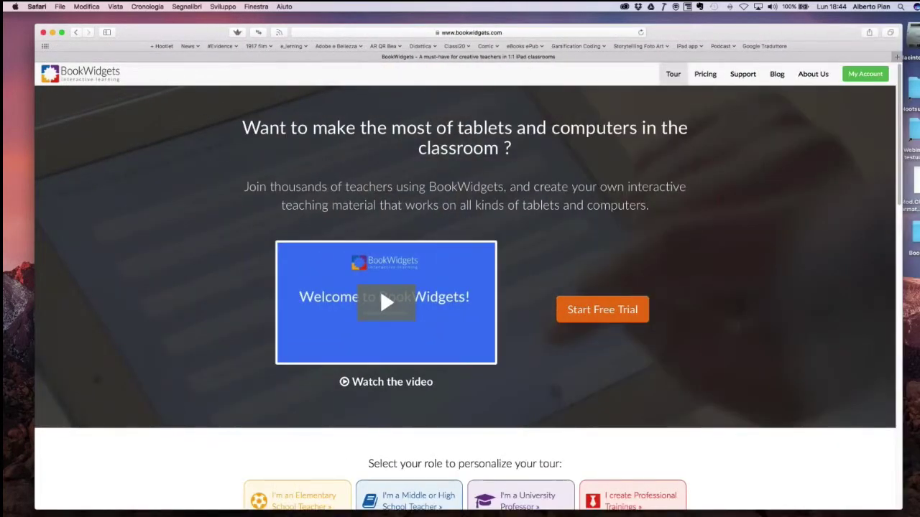
pyautogui.click(866, 73)
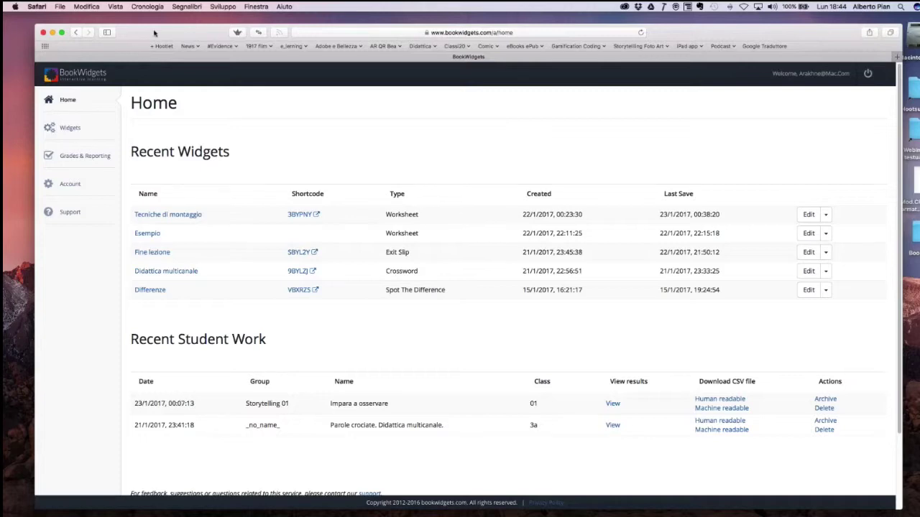
pyautogui.moveTo(151, 30); pyautogui.dragTo(146, 19)
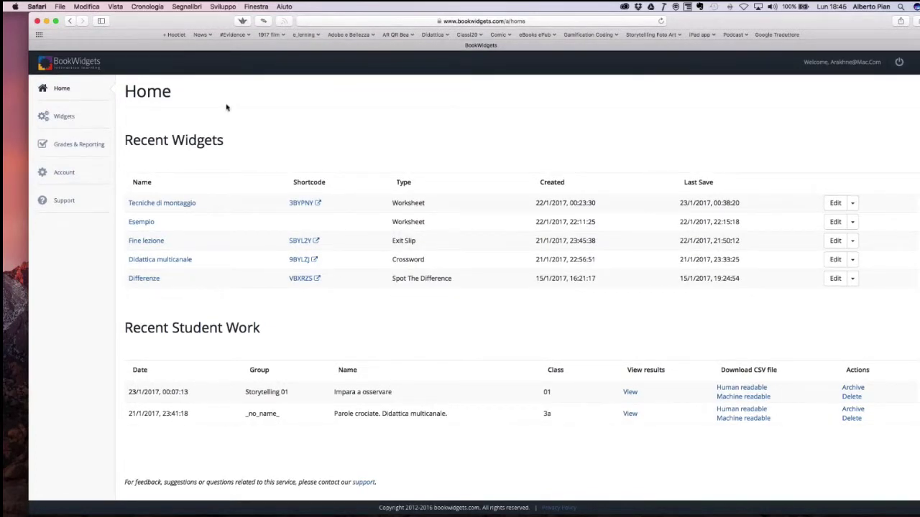
# Open the account's list of widgets and examine their names, shortcodes and types
pyautogui.click(64, 118)
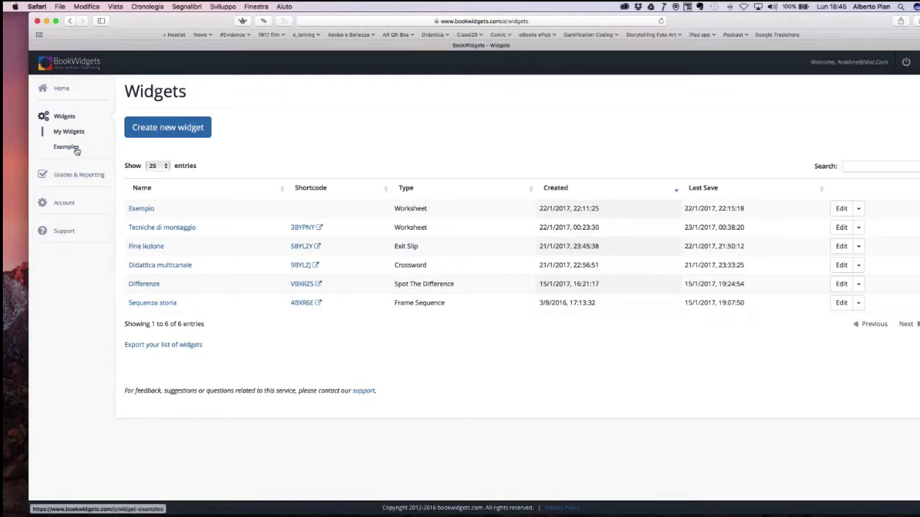
pyautogui.scroll(2, 77, 151)
pyautogui.scroll(5, 77, 151)
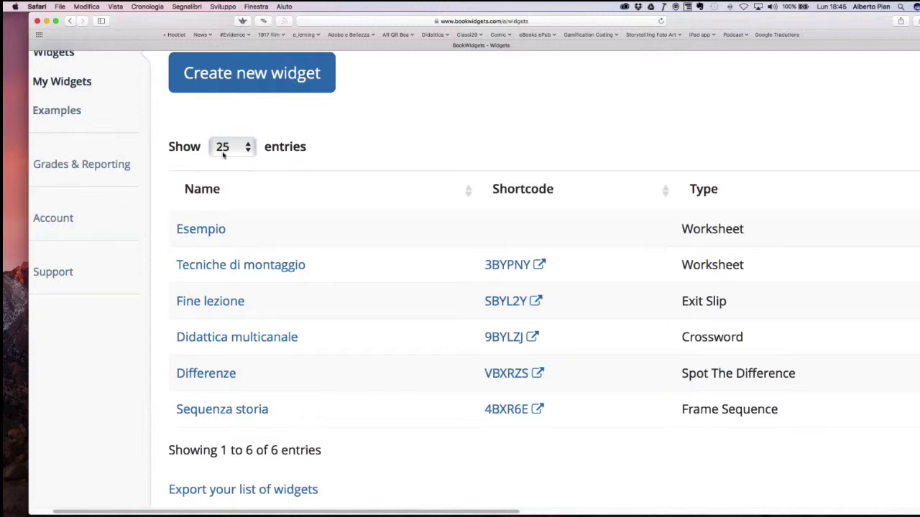
pyautogui.hscroll(-3, 220, 154)
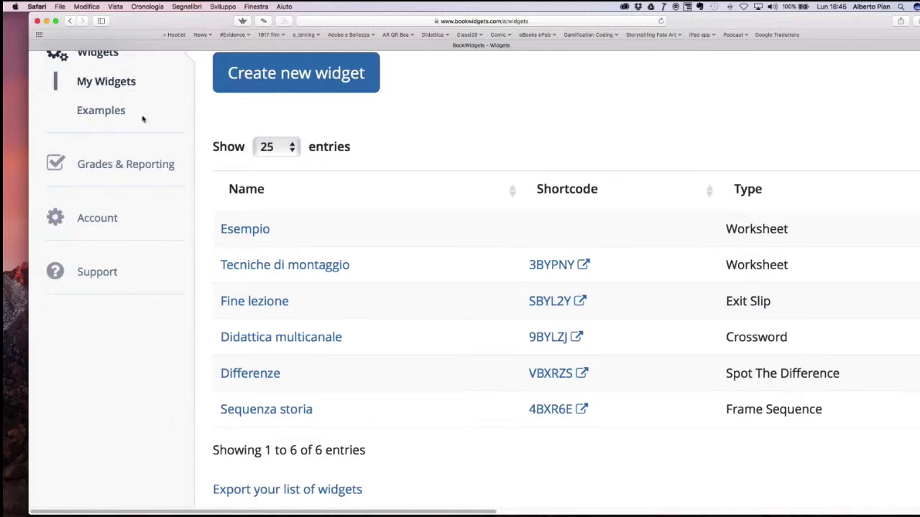
# Open the Widget Examples page and look through all its categories, from Test & Review to Miscellaneous
pyautogui.click(96, 115)
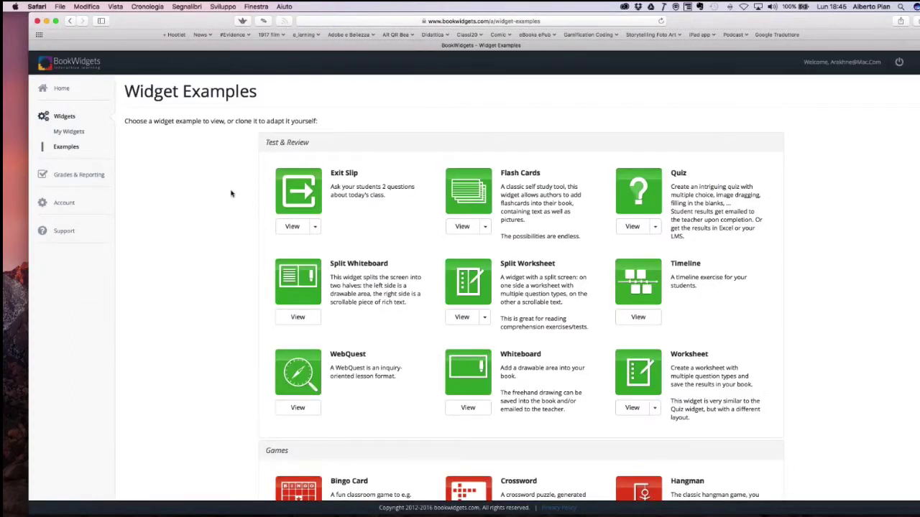
pyautogui.scroll(-1, 230, 193)
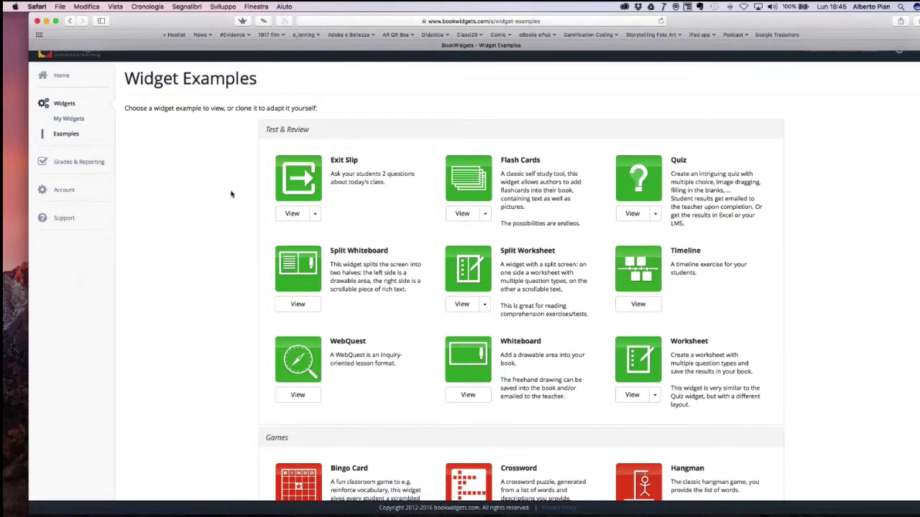
pyautogui.scroll(-1, 230, 193)
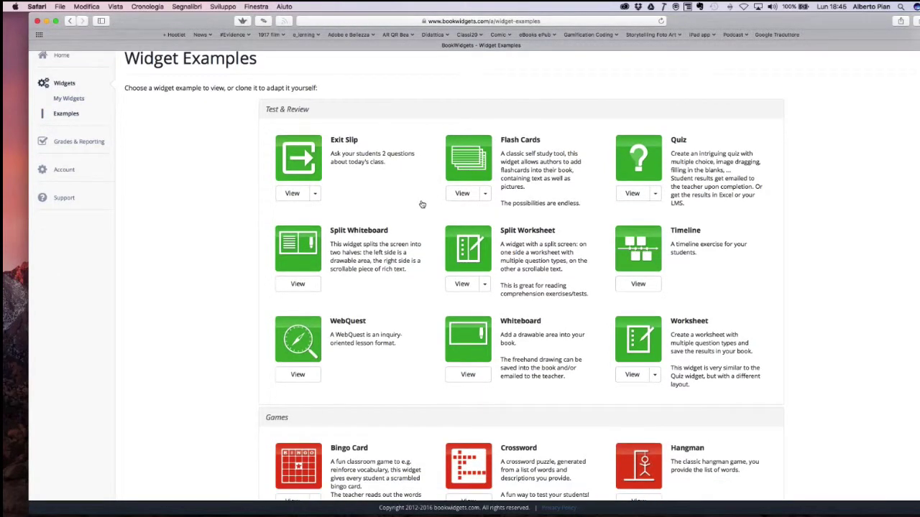
pyautogui.scroll(-2, 422, 204)
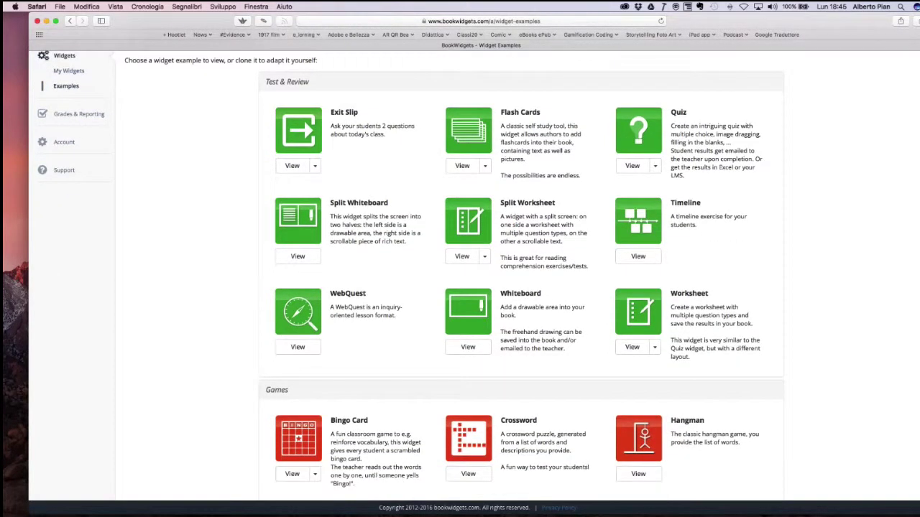
pyautogui.scroll(-8, 386, 316)
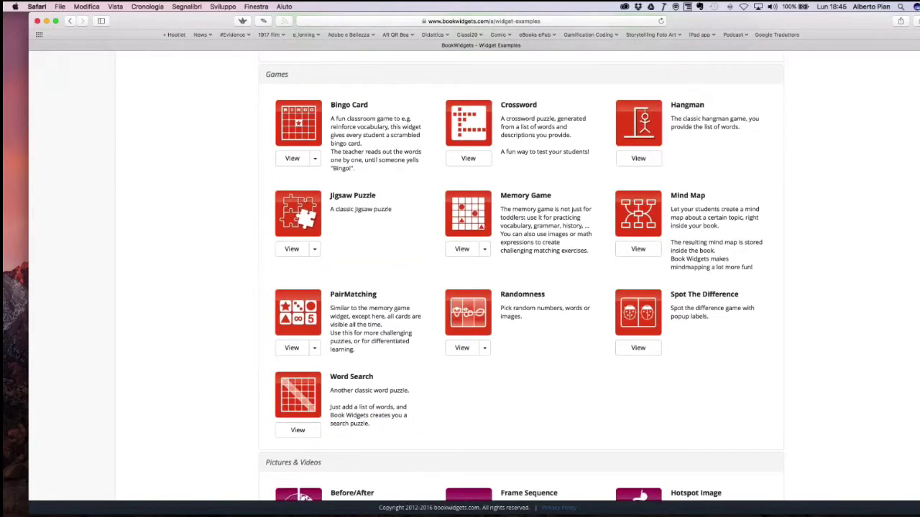
pyautogui.scroll(-5, 521, 280)
pyautogui.scroll(-4, 521, 280)
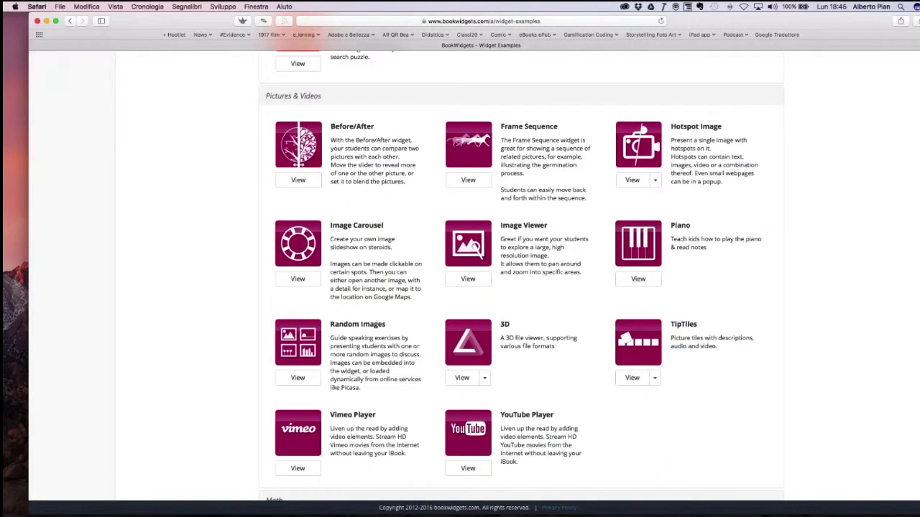
pyautogui.scroll(-2, 521, 280)
pyautogui.scroll(-5, 521, 280)
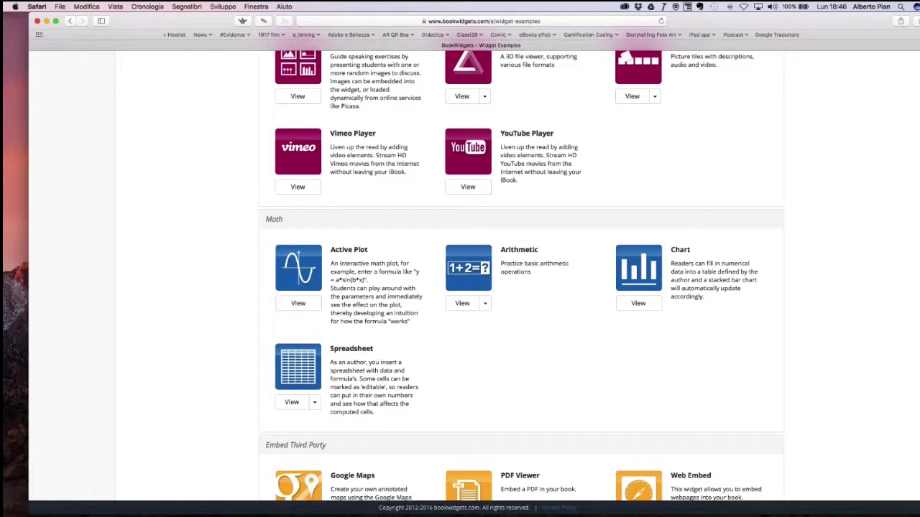
pyautogui.scroll(-2, 520, 281)
pyautogui.scroll(-7, 521, 280)
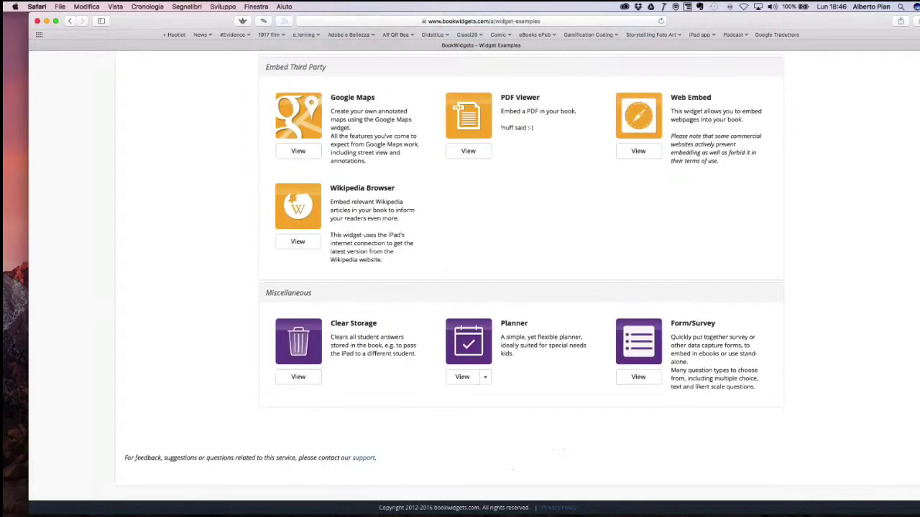
pyautogui.scroll(5, 521, 280)
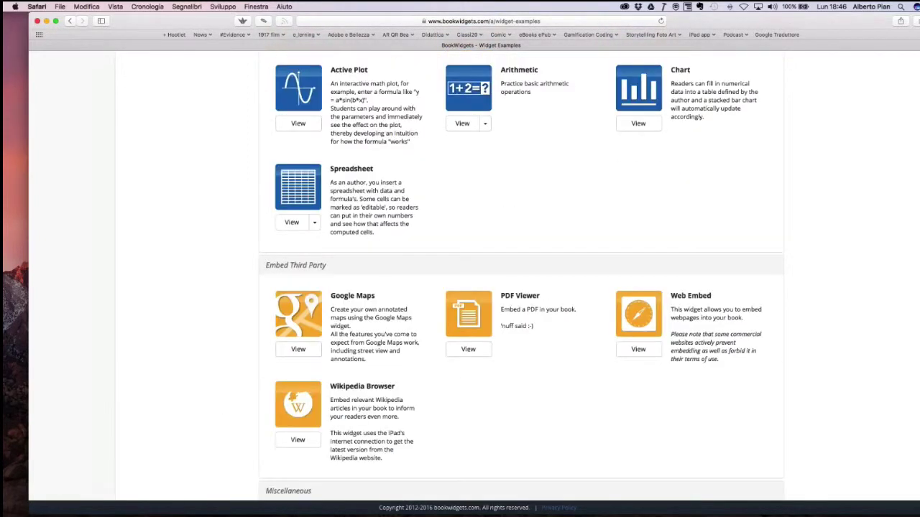
pyautogui.scroll(8, 520, 280)
pyautogui.scroll(10, 521, 280)
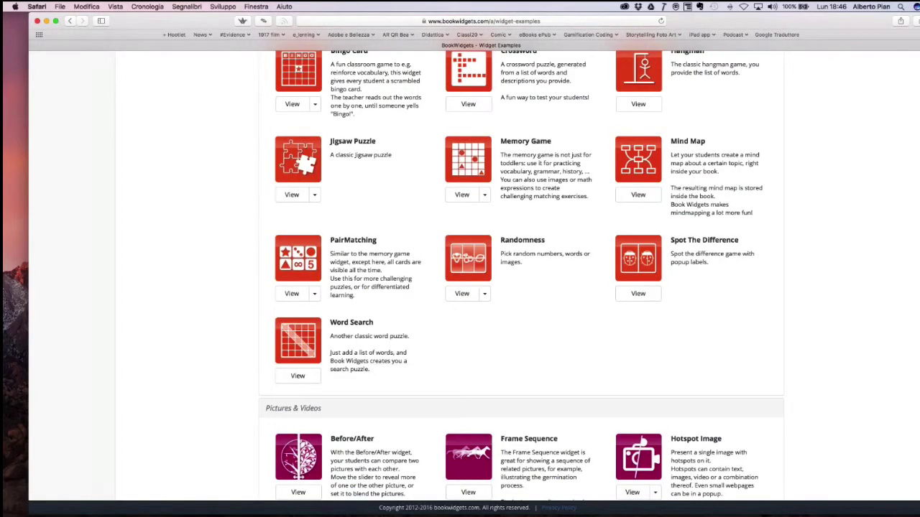
pyautogui.scroll(6, 521, 280)
pyautogui.scroll(5, 423, 204)
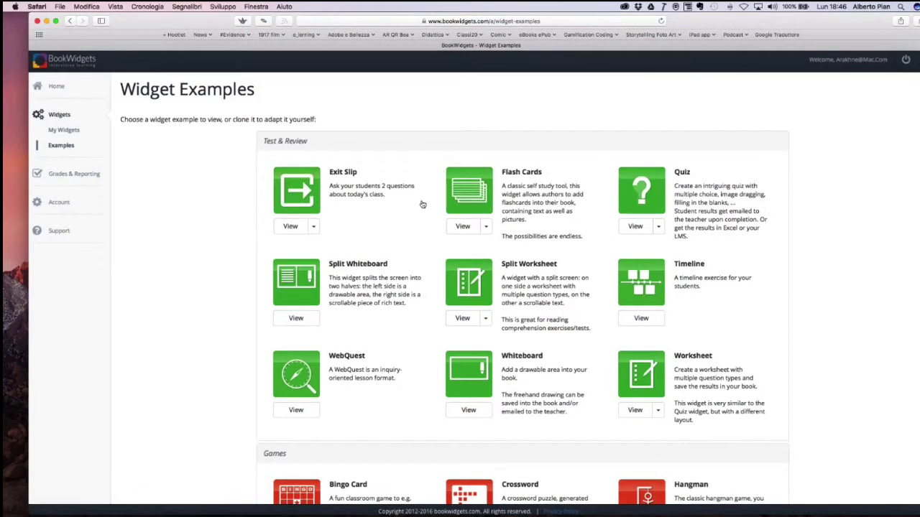
pyautogui.scroll(2, 423, 205)
pyautogui.hscroll(1, 422, 205)
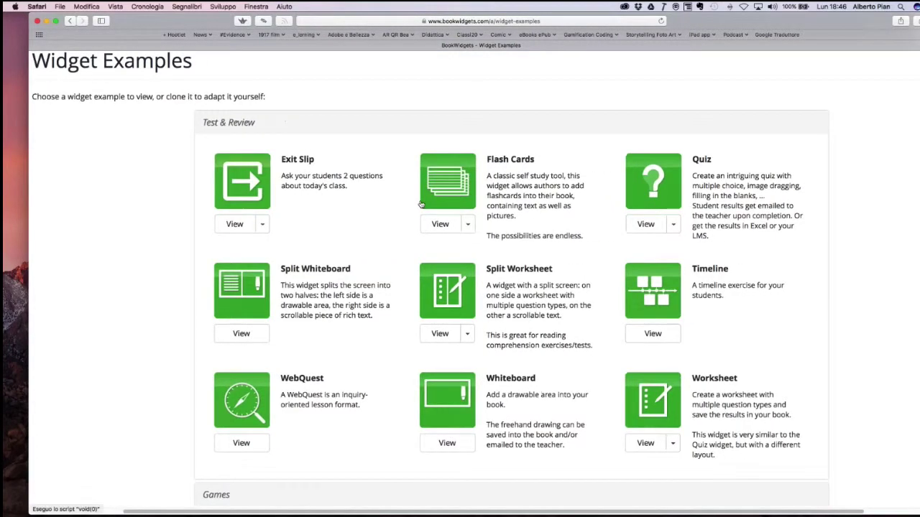
# Examine the descriptions of the Test & Review and Games example widgets at the enlarged page size
pyautogui.scroll(-1, 378, 214)
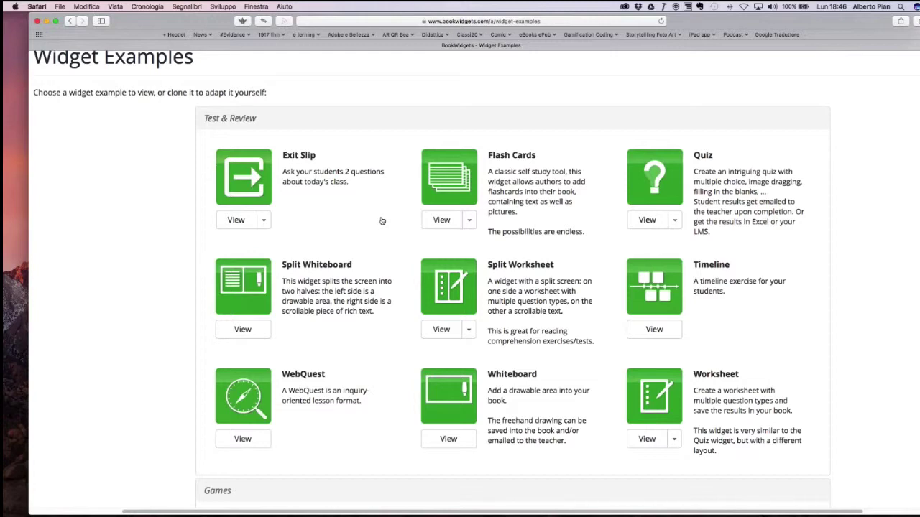
pyautogui.scroll(-3, 382, 220)
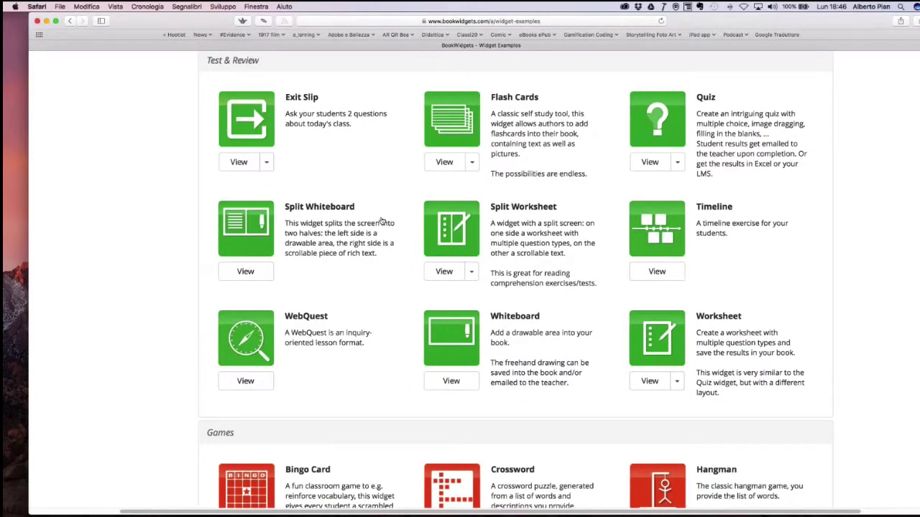
pyautogui.scroll(-4, 381, 220)
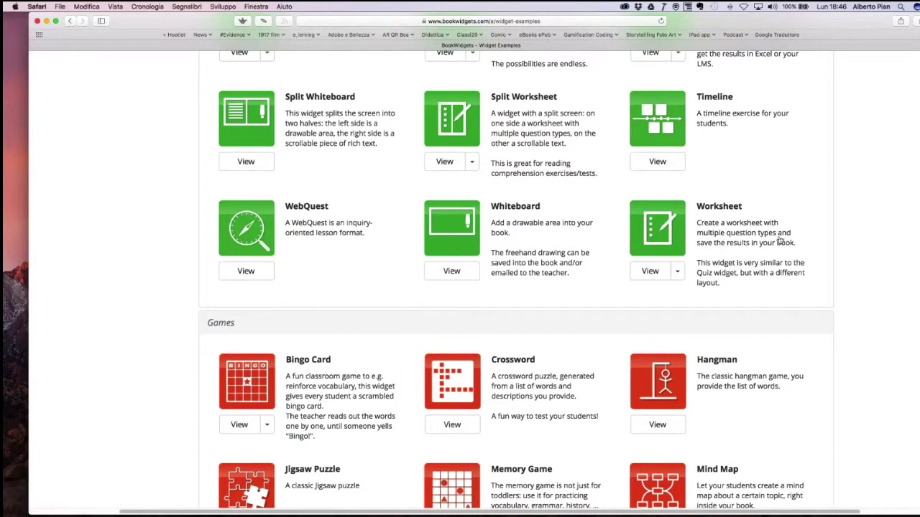
pyautogui.scroll(-2, 779, 241)
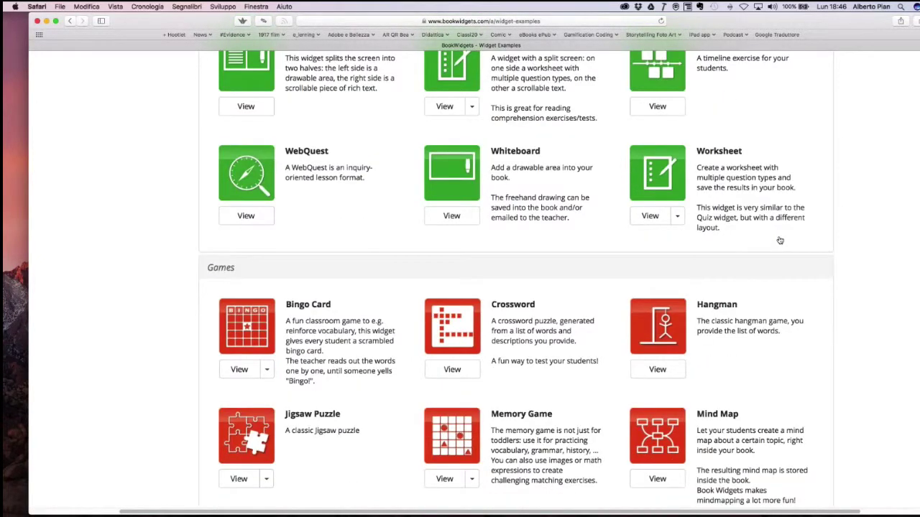
pyautogui.scroll(-3, 780, 240)
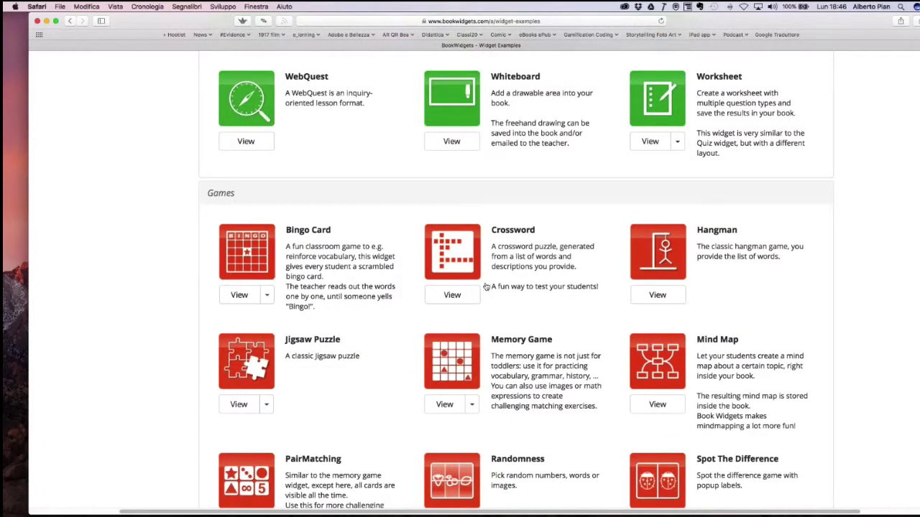
pyautogui.scroll(1, 559, 251)
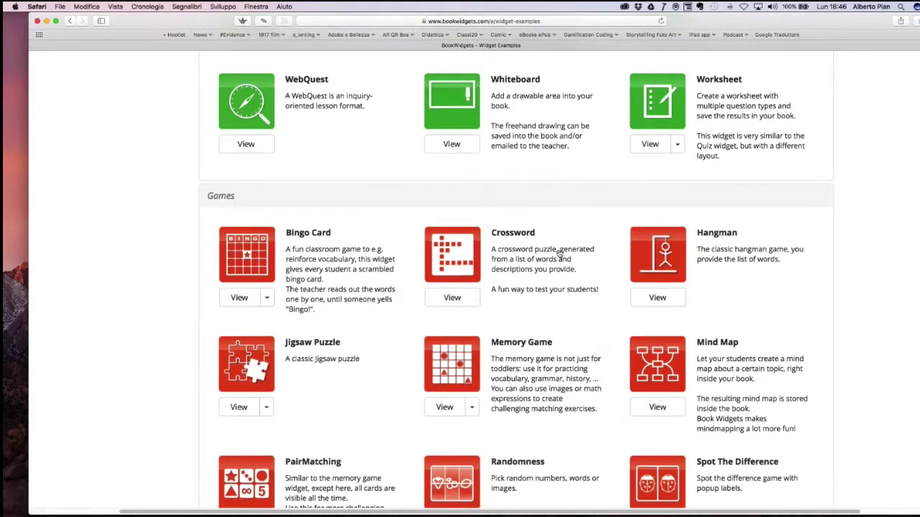
pyautogui.scroll(4, 559, 252)
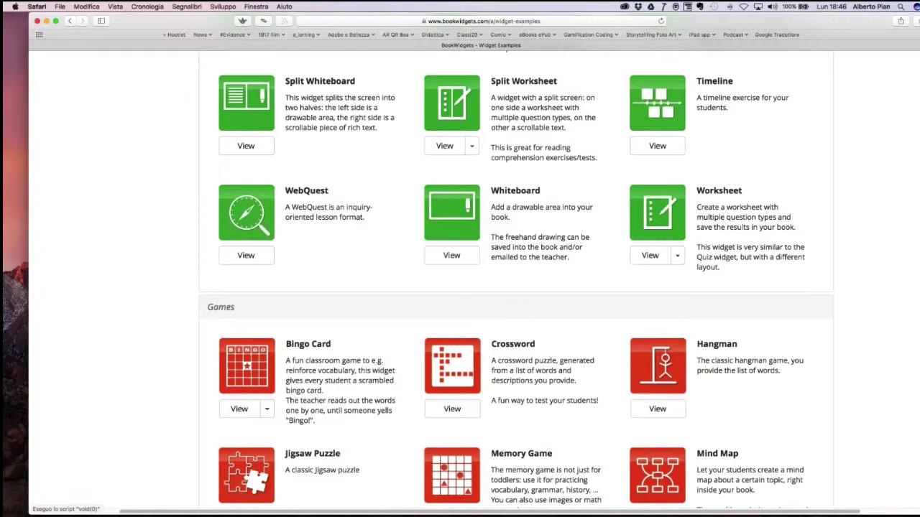
pyautogui.scroll(1, 760, 210)
pyautogui.scroll(1, 760, 210)
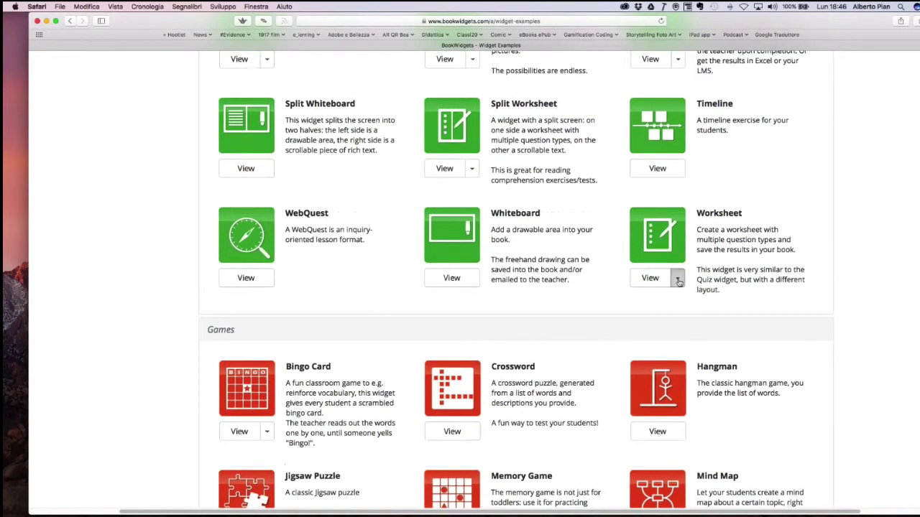
# Open the Worksheet widget's All question types example and examine the Frogs questions 1 to 8
pyautogui.click(678, 279)
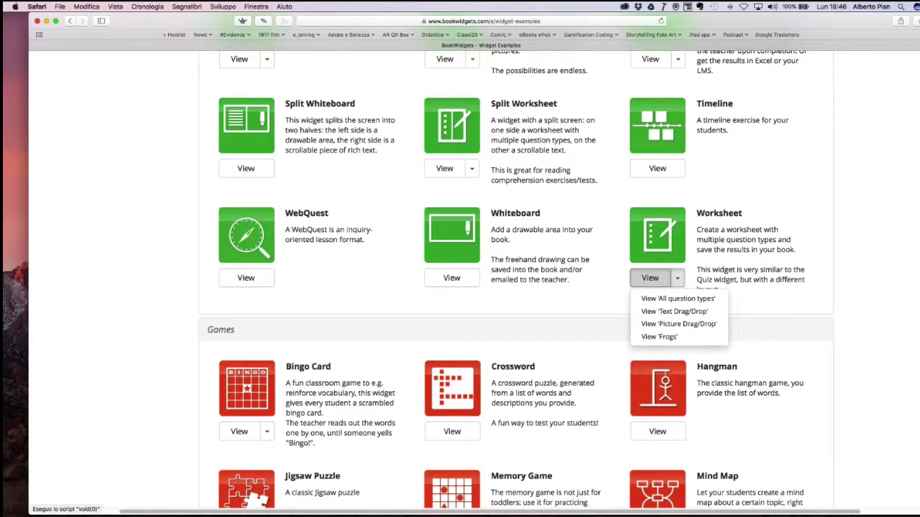
pyautogui.click(659, 336)
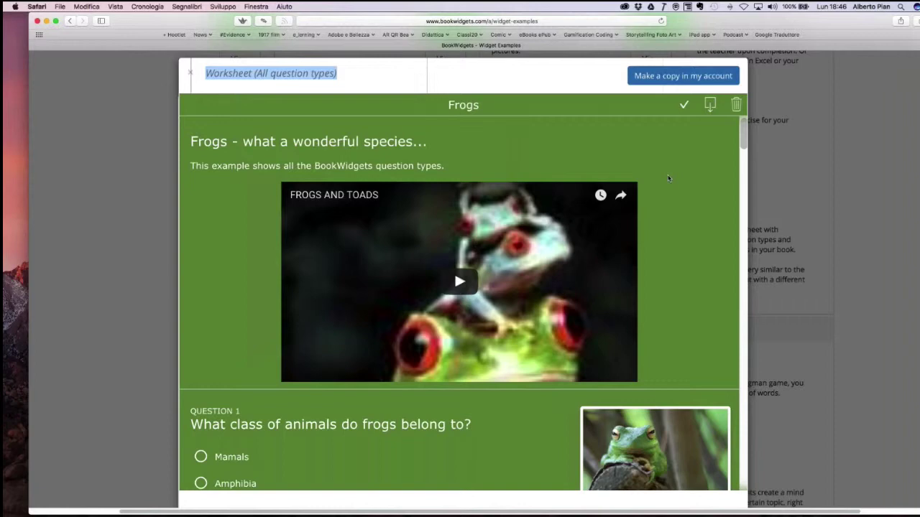
pyautogui.scroll(-4, 667, 177)
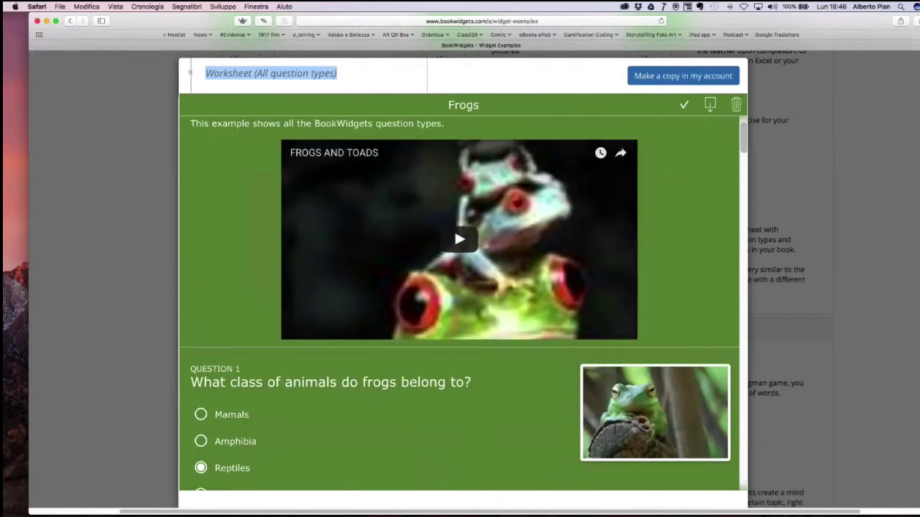
pyautogui.scroll(-6, 454, 229)
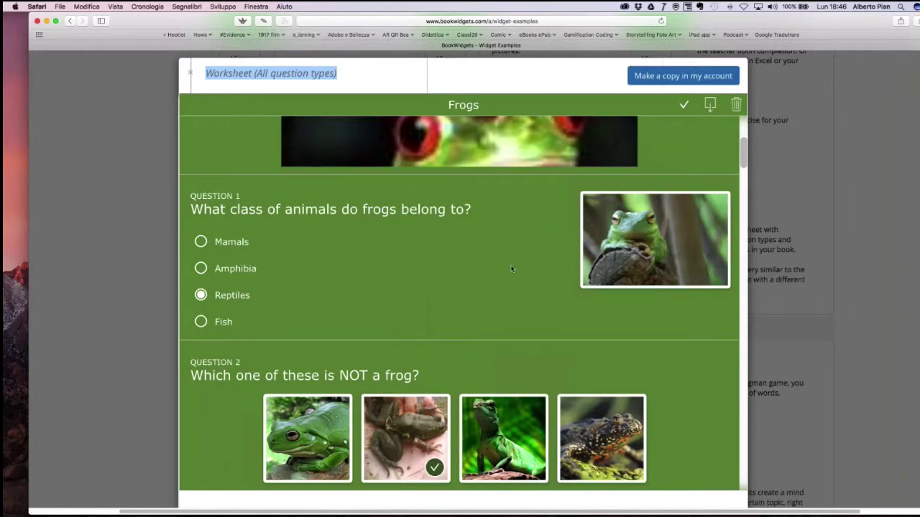
pyautogui.scroll(-5, 512, 268)
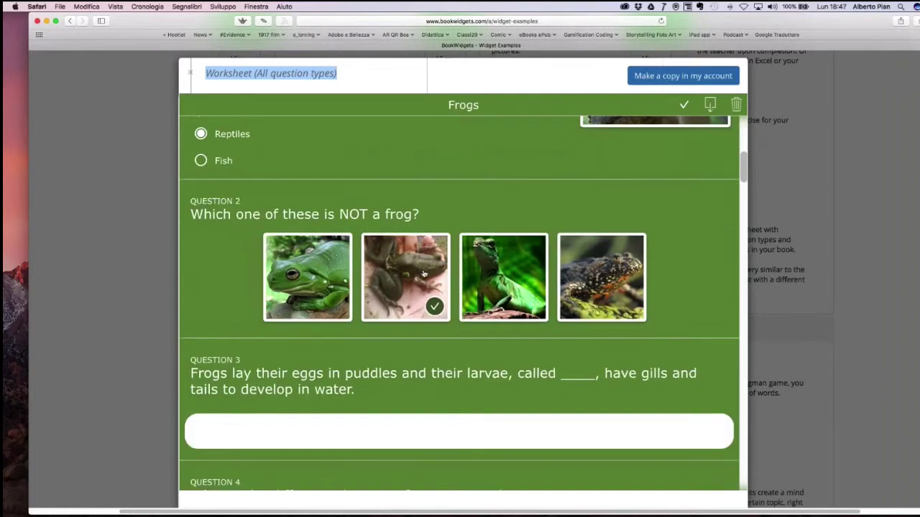
pyautogui.scroll(-2, 424, 274)
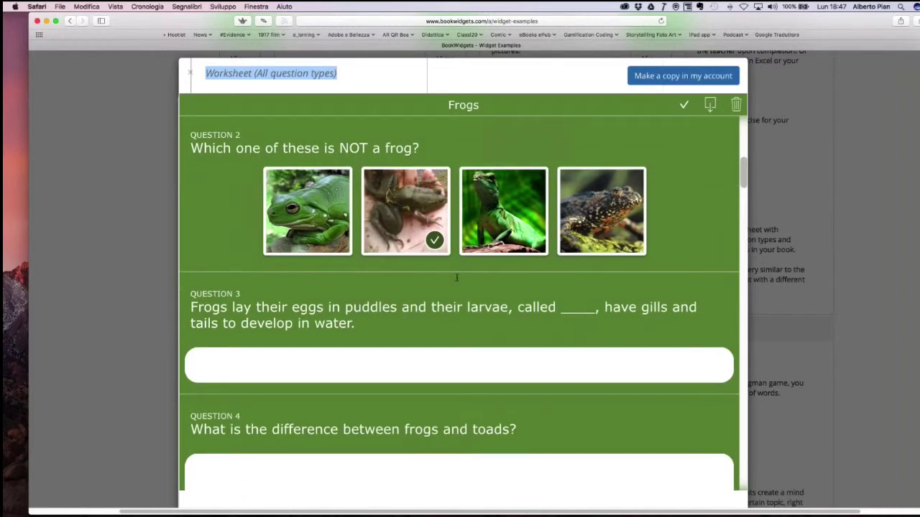
pyautogui.scroll(-2, 456, 278)
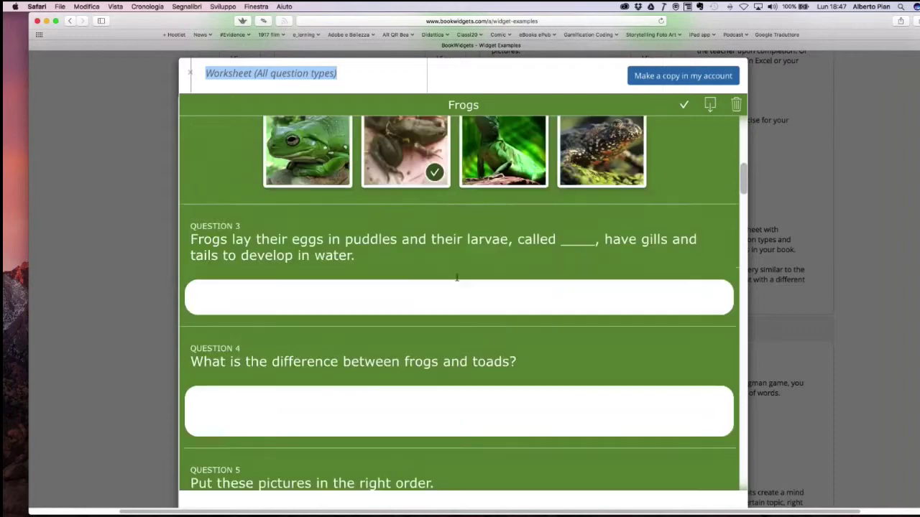
pyautogui.scroll(-6, 456, 277)
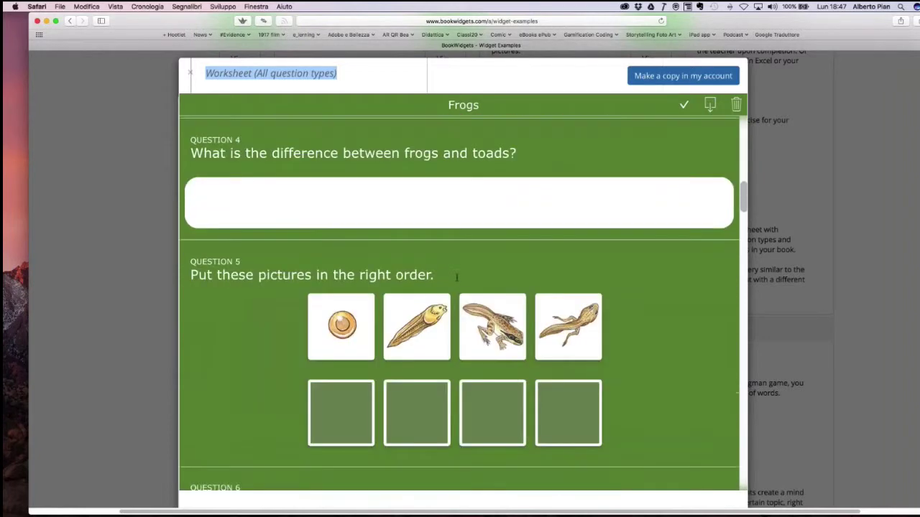
pyautogui.scroll(-5, 459, 301)
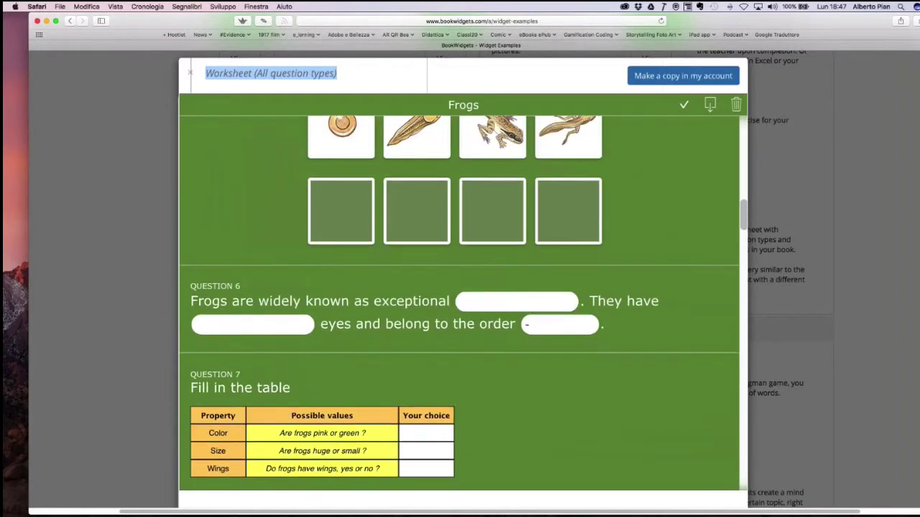
pyautogui.scroll(-4, 459, 301)
pyautogui.scroll(-7, 459, 302)
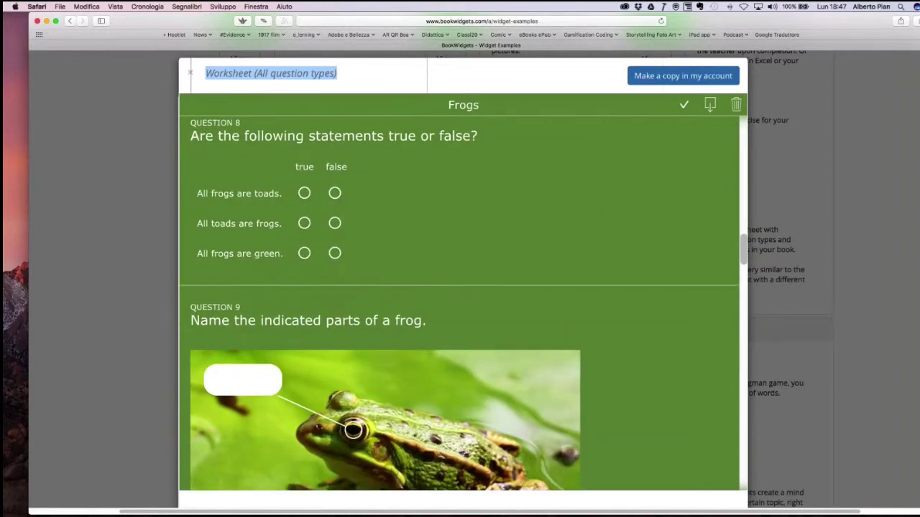
# Examine questions 9 to 18 of the Frogs worksheet, from labelling the frog's parts to the frog sound question
pyautogui.scroll(-9, 459, 302)
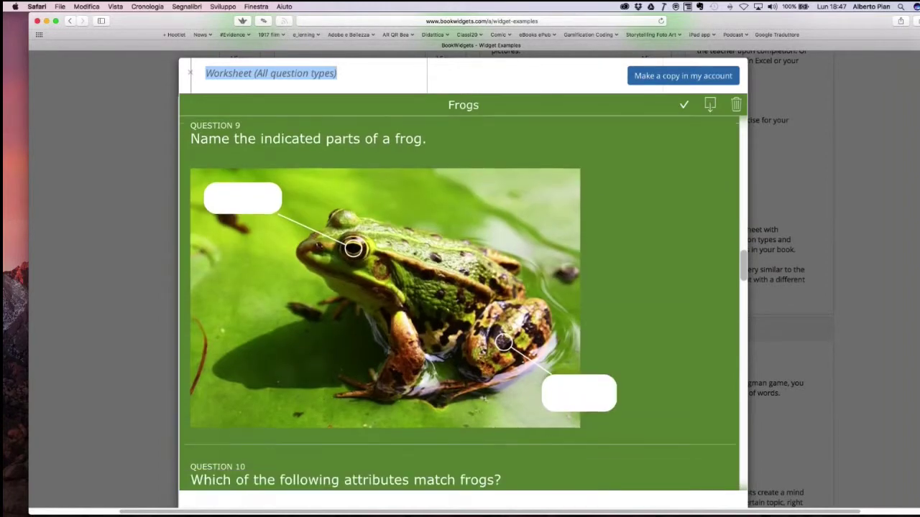
pyautogui.scroll(-5, 459, 302)
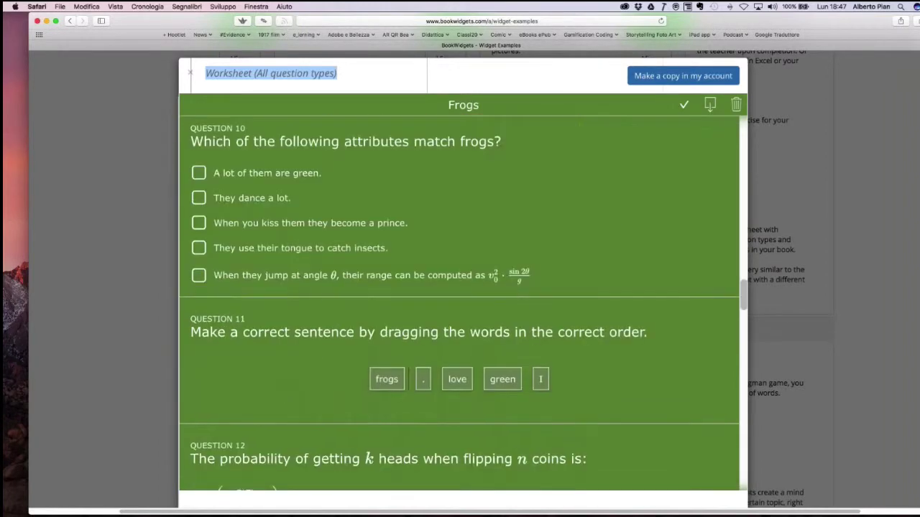
pyautogui.scroll(-6, 459, 302)
pyautogui.scroll(-5, 459, 302)
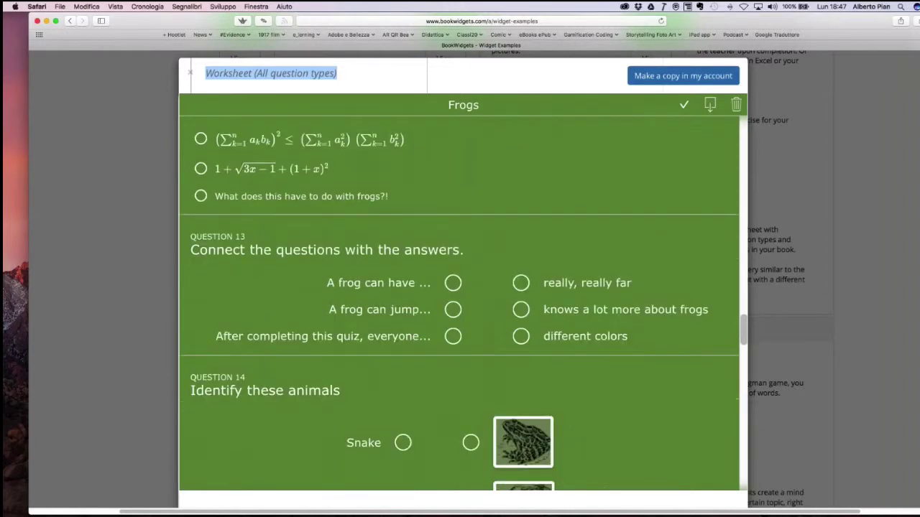
pyautogui.scroll(-3, 459, 302)
pyautogui.scroll(-4, 459, 302)
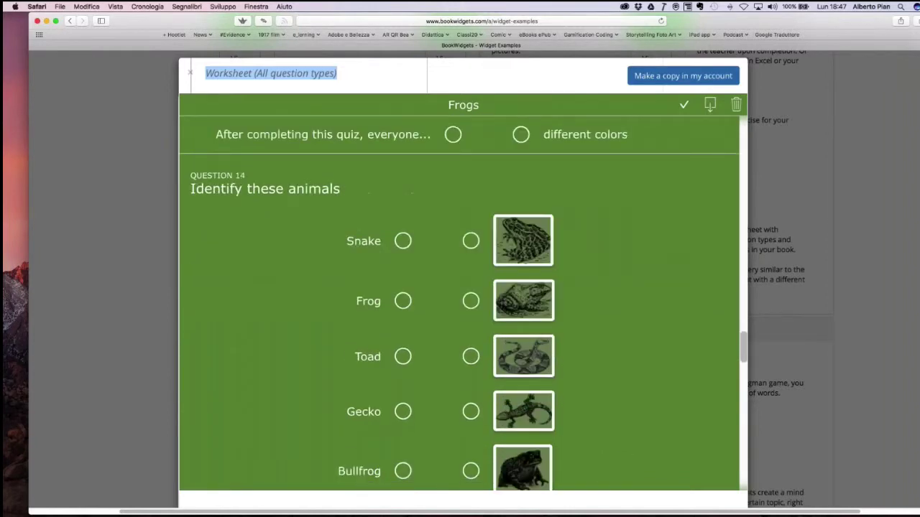
pyautogui.scroll(-3, 459, 301)
pyautogui.scroll(-3, 459, 302)
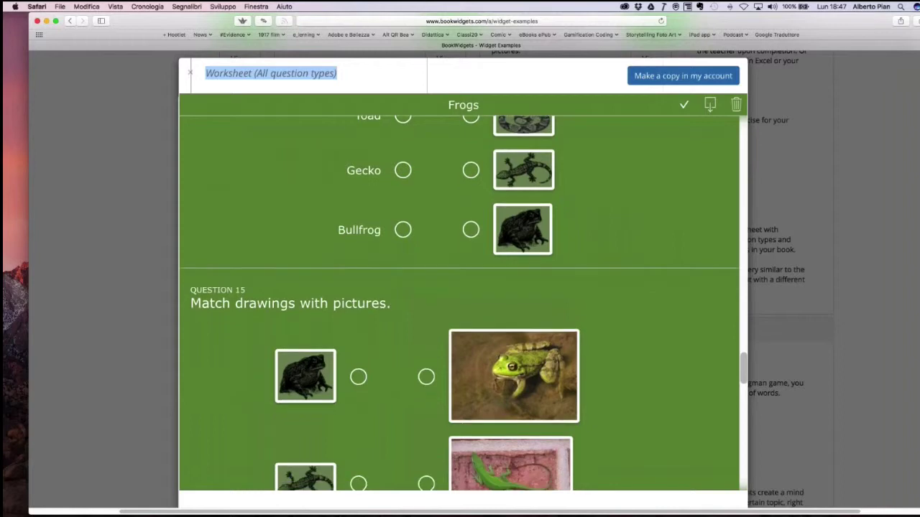
pyautogui.scroll(-3, 459, 302)
pyautogui.scroll(-7, 459, 302)
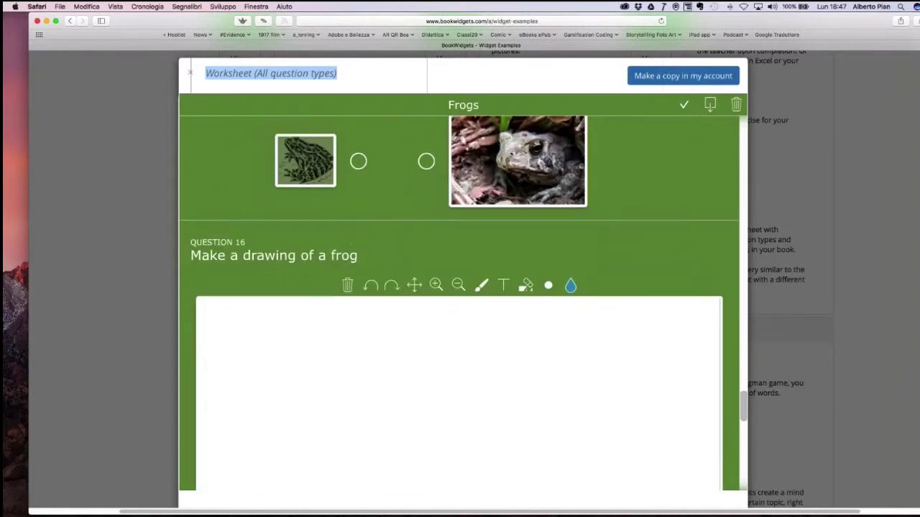
pyautogui.scroll(-6, 460, 302)
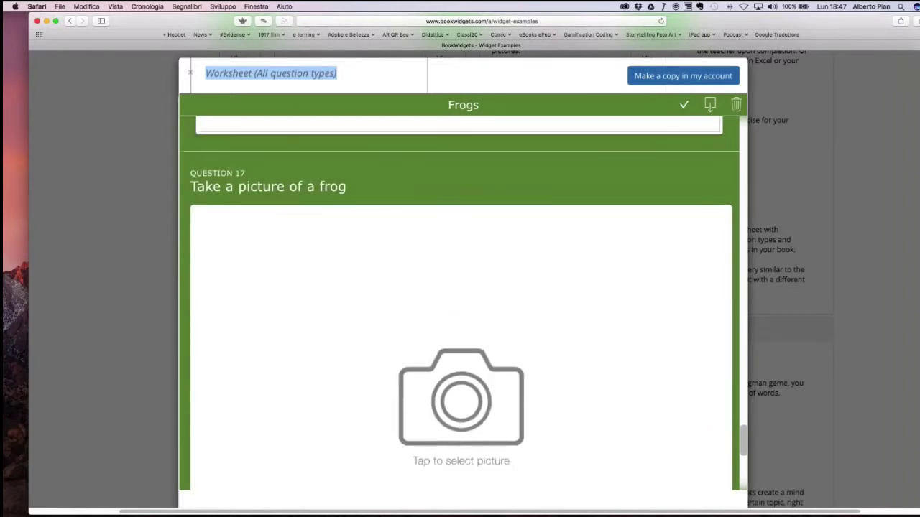
pyautogui.scroll(-3, 459, 302)
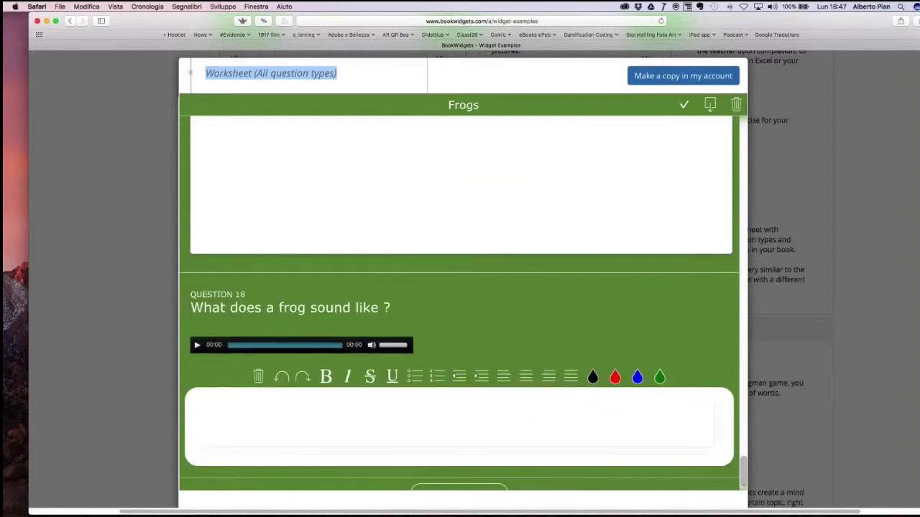
# Return to the beginning of the Frogs worksheet and close the All question types example
pyautogui.scroll(15, 460, 301)
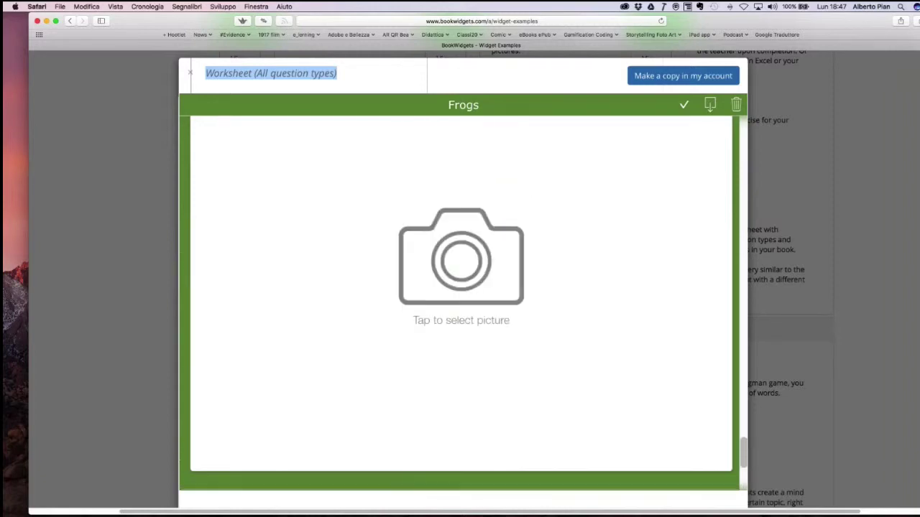
pyautogui.scroll(20, 460, 302)
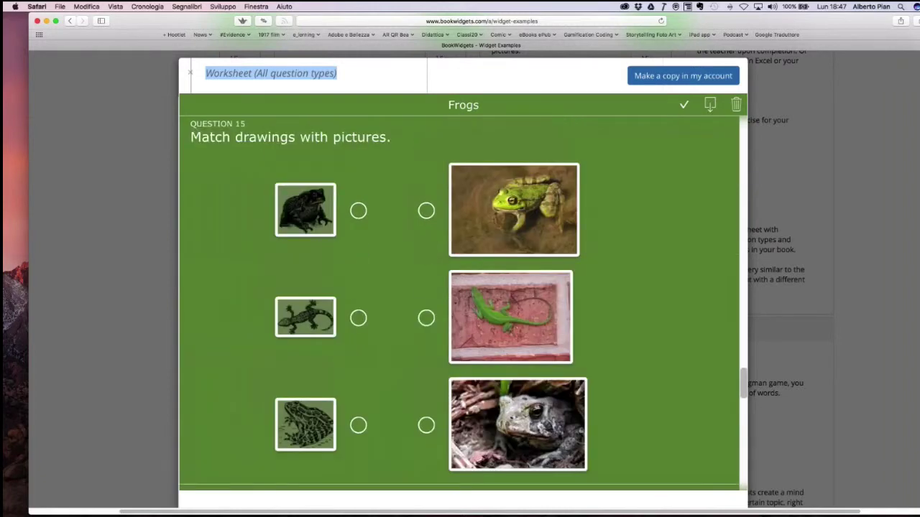
pyautogui.scroll(20, 459, 301)
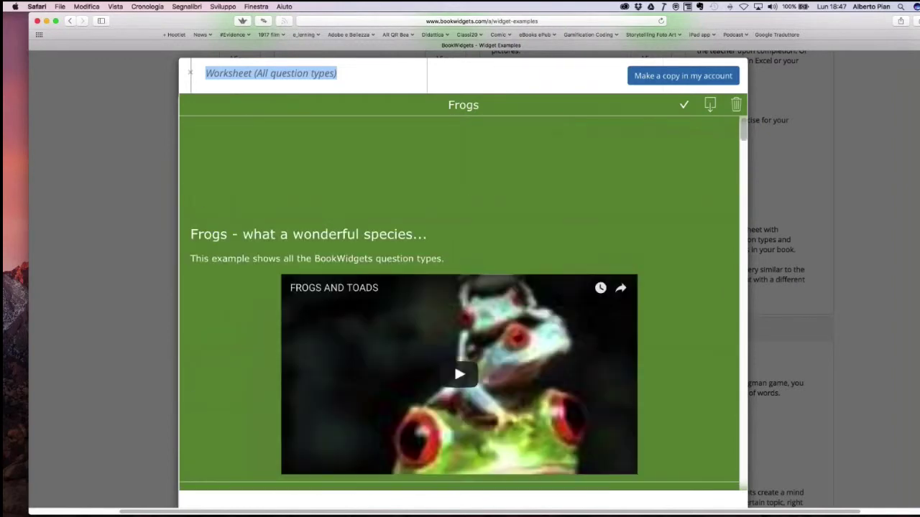
pyautogui.click(191, 73)
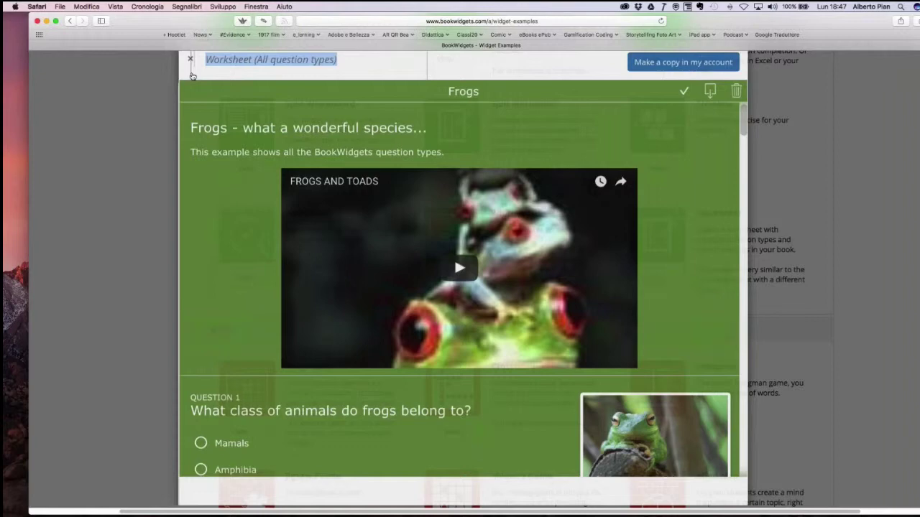
# Look over the Test & Review examples and open the Text Drag/Drop example of the Worksheet widget
pyautogui.scroll(1, 517, 287)
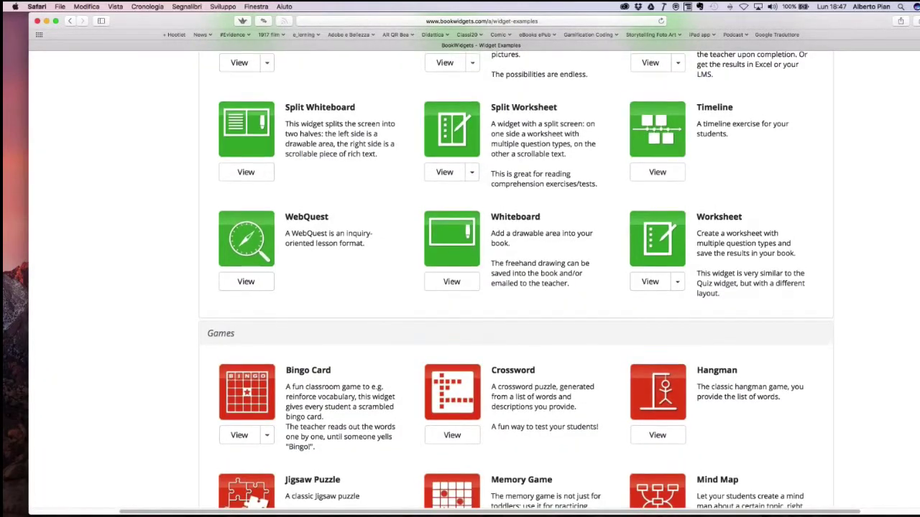
pyautogui.scroll(3, 517, 288)
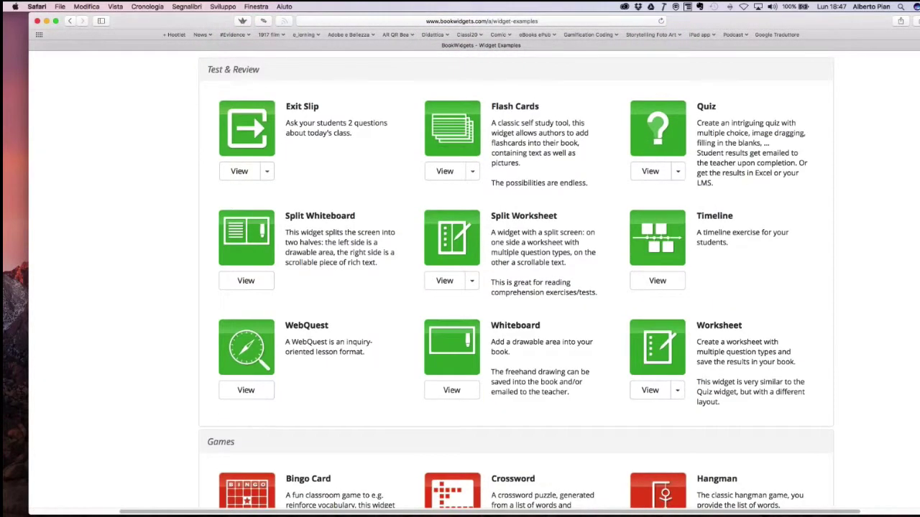
pyautogui.scroll(-1, 516, 279)
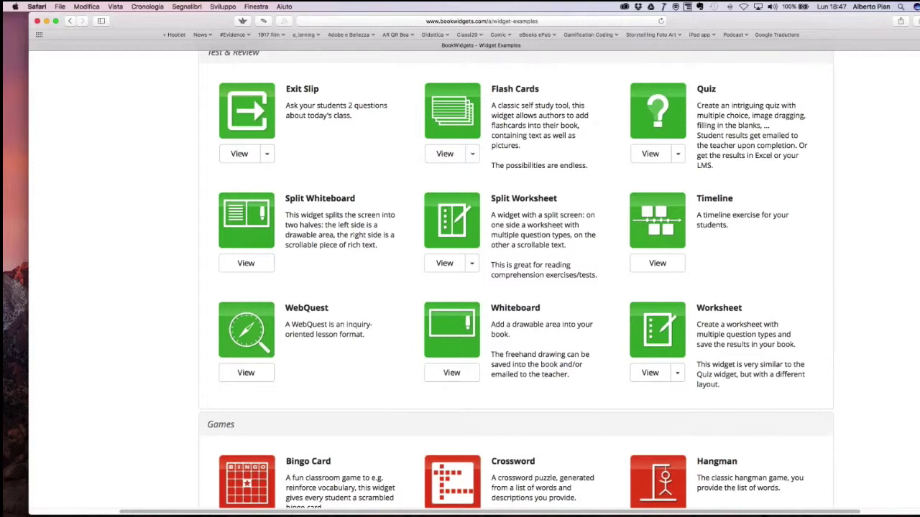
pyautogui.scroll(-1, 516, 279)
pyautogui.scroll(-1, 600, 196)
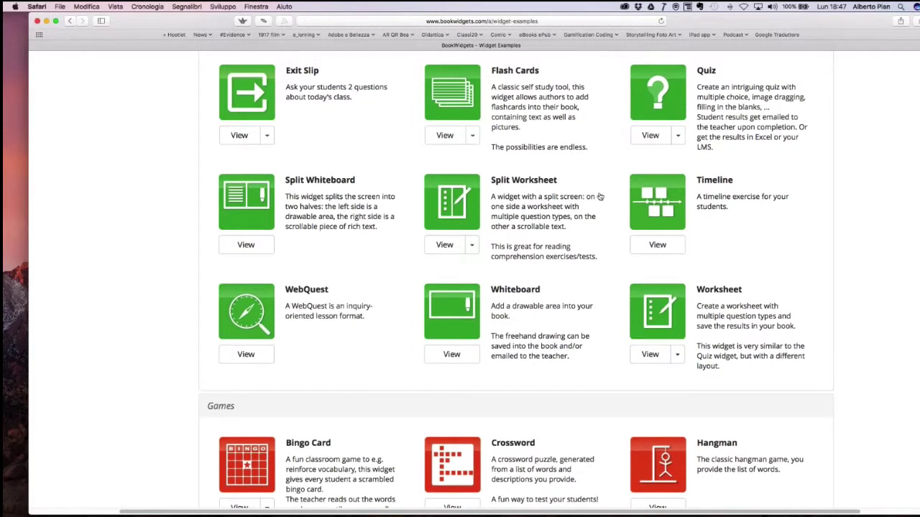
pyautogui.scroll(-1, 600, 196)
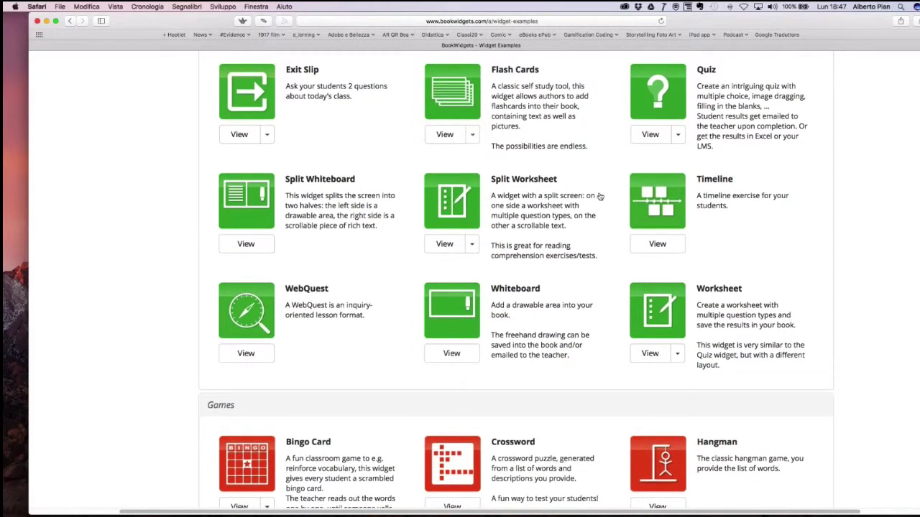
pyautogui.scroll(-3, 680, 303)
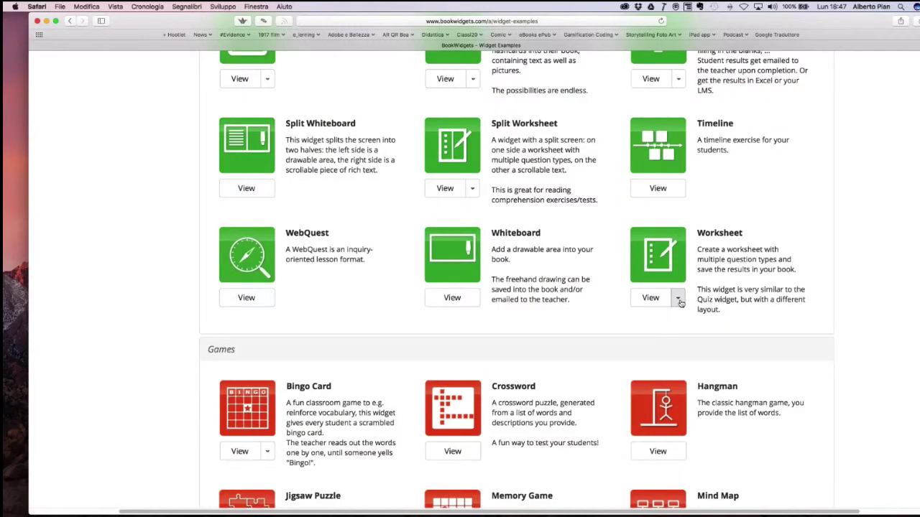
pyautogui.click(678, 301)
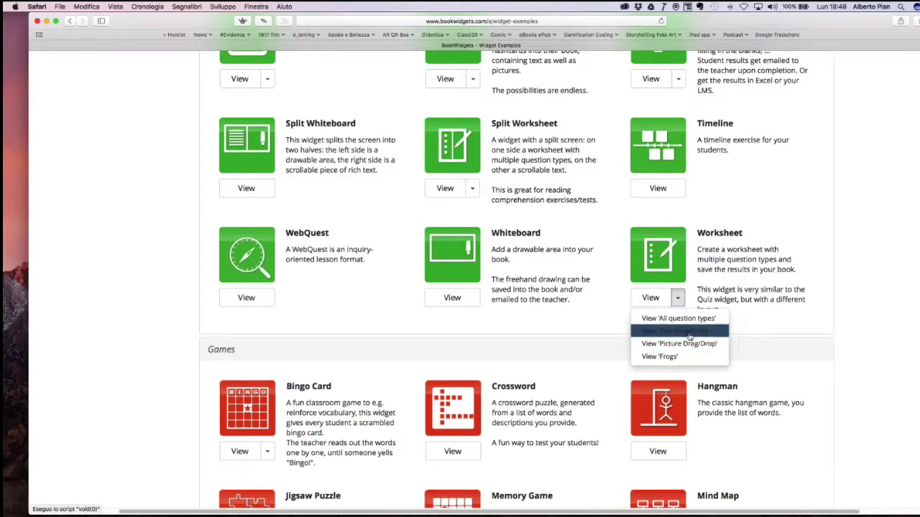
pyautogui.click(688, 332)
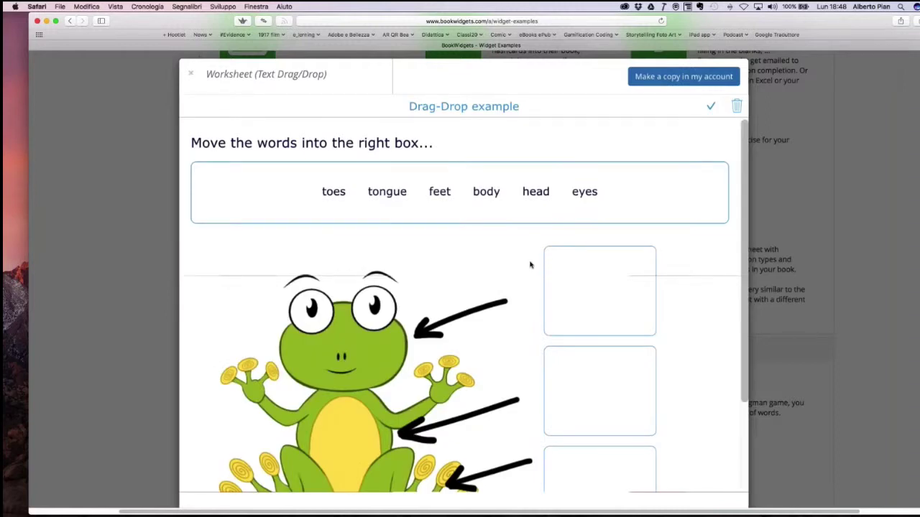
# Review the frog exercise on moving words into the right box and make a copy of it in the account
pyautogui.scroll(-4, 531, 265)
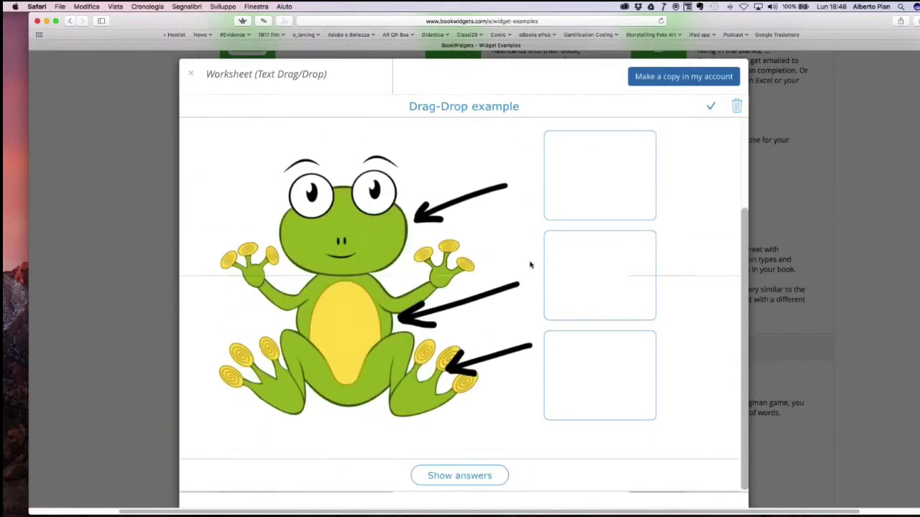
pyautogui.scroll(4, 530, 265)
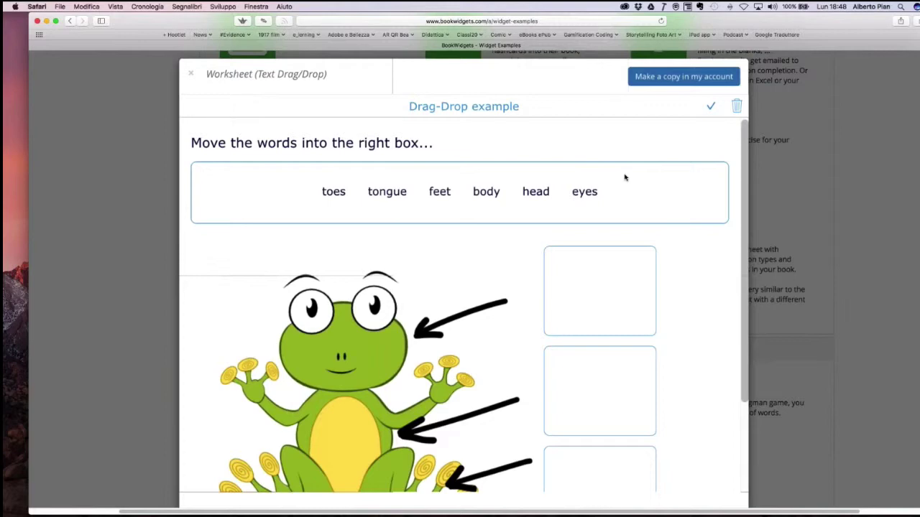
pyautogui.scroll(-2, 604, 230)
pyautogui.scroll(-3, 600, 238)
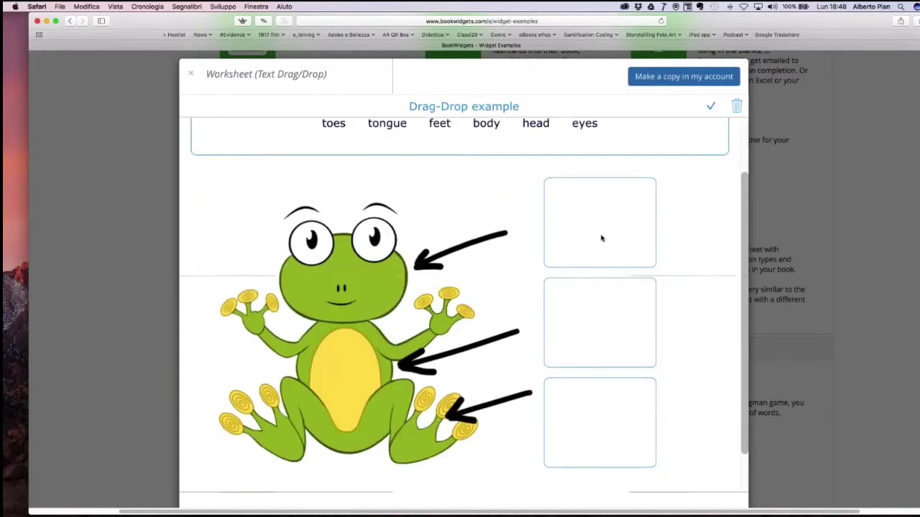
pyautogui.scroll(5, 600, 238)
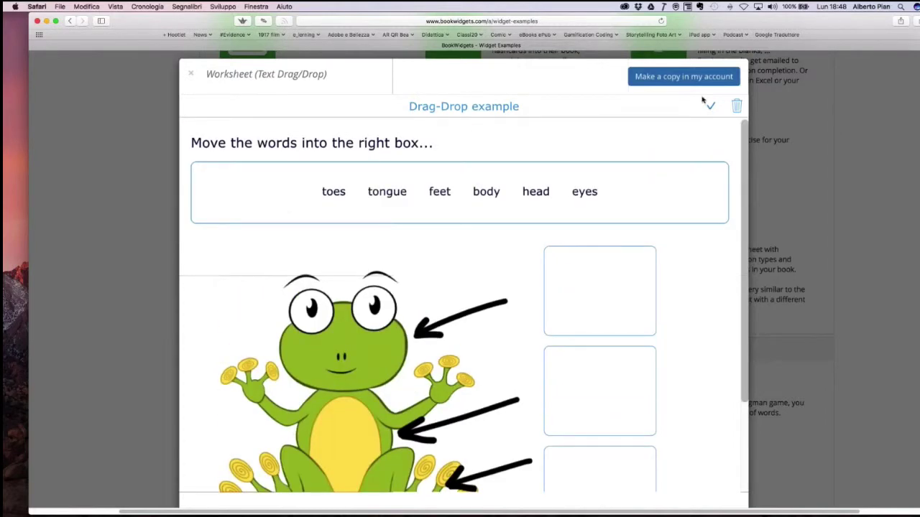
pyautogui.click(688, 78)
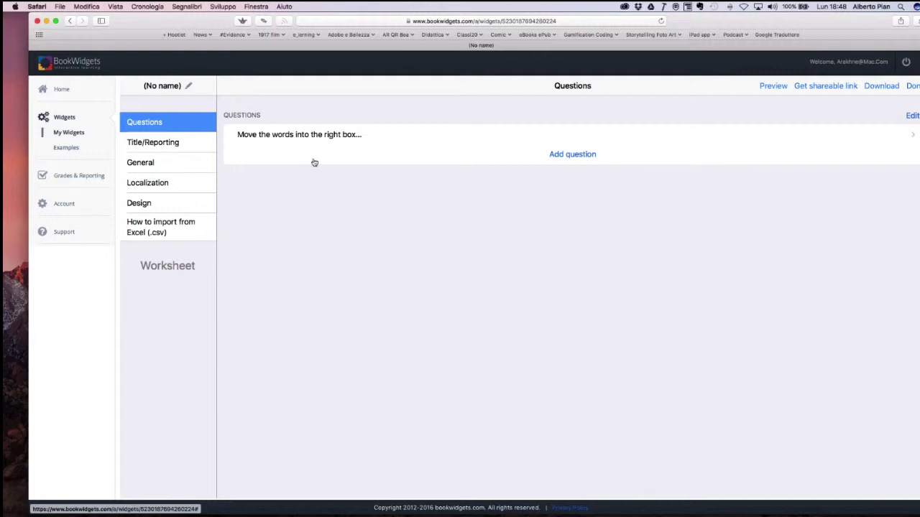
# Review the available question types and add an Annotate picture question to the copied worksheet
pyautogui.click(558, 156)
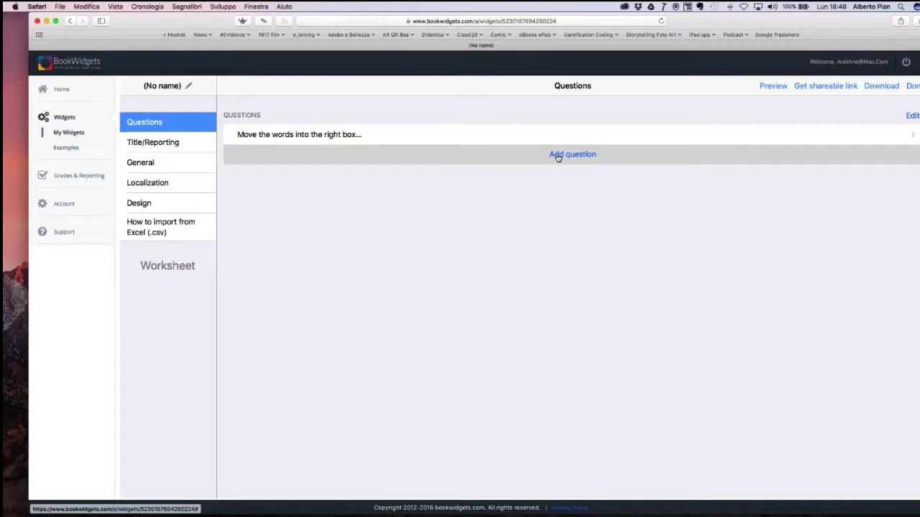
pyautogui.scroll(-10, 519, 189)
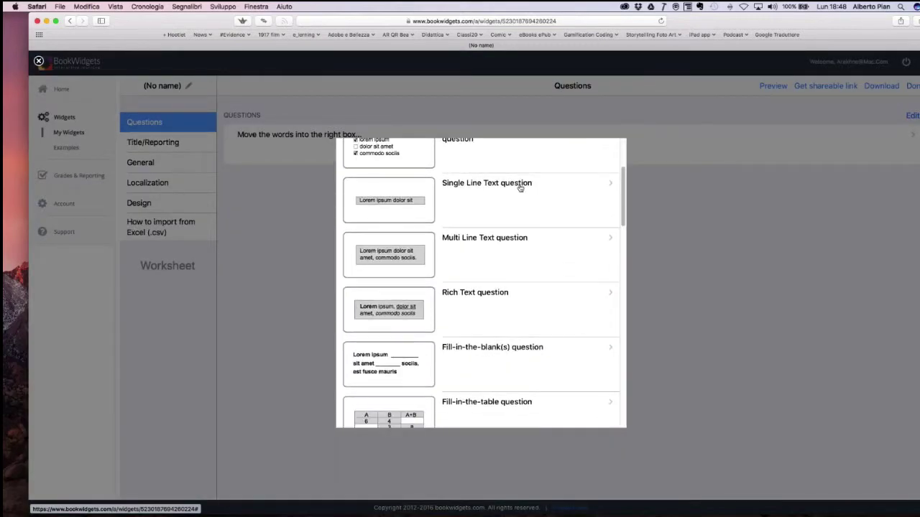
pyautogui.scroll(-4, 520, 188)
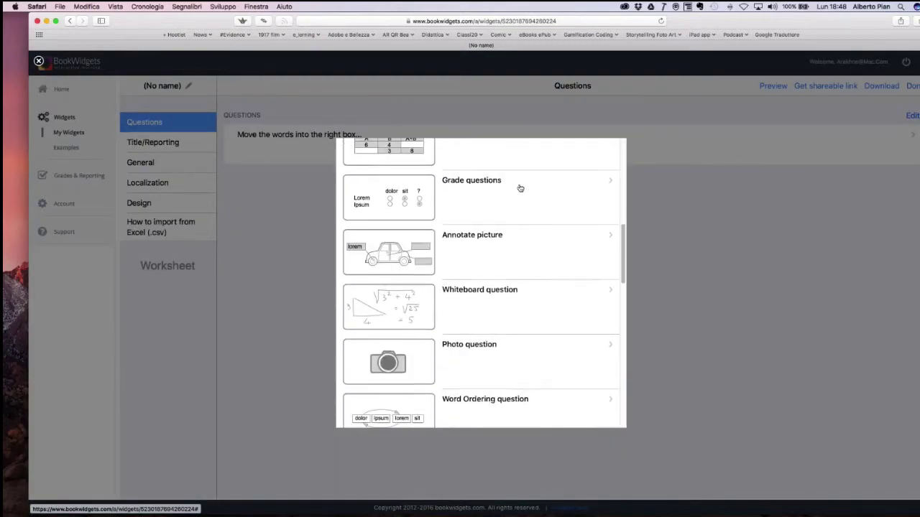
pyautogui.scroll(-2, 520, 188)
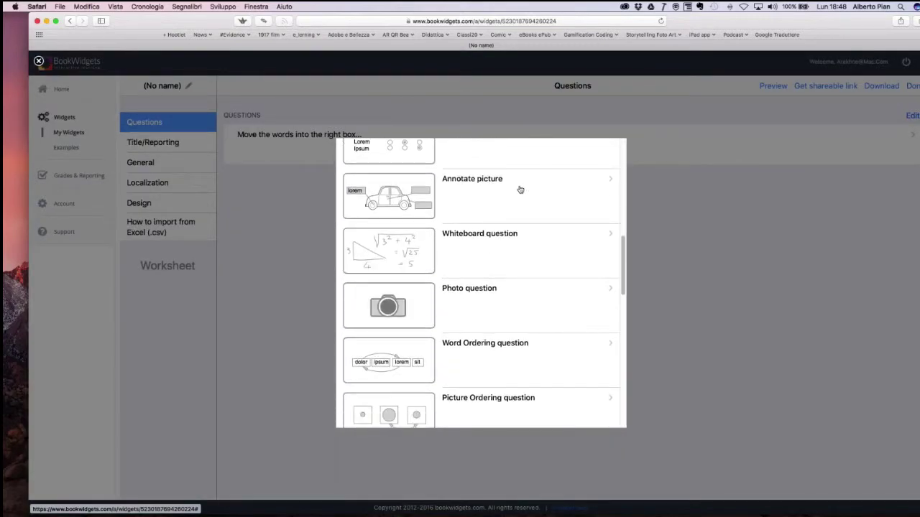
pyautogui.scroll(-4, 521, 188)
pyautogui.scroll(-8, 520, 189)
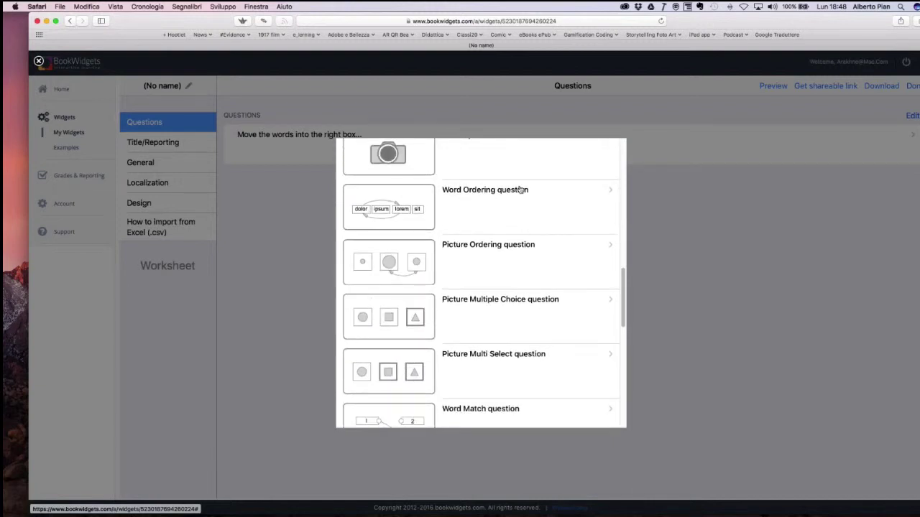
pyautogui.scroll(-1, 520, 189)
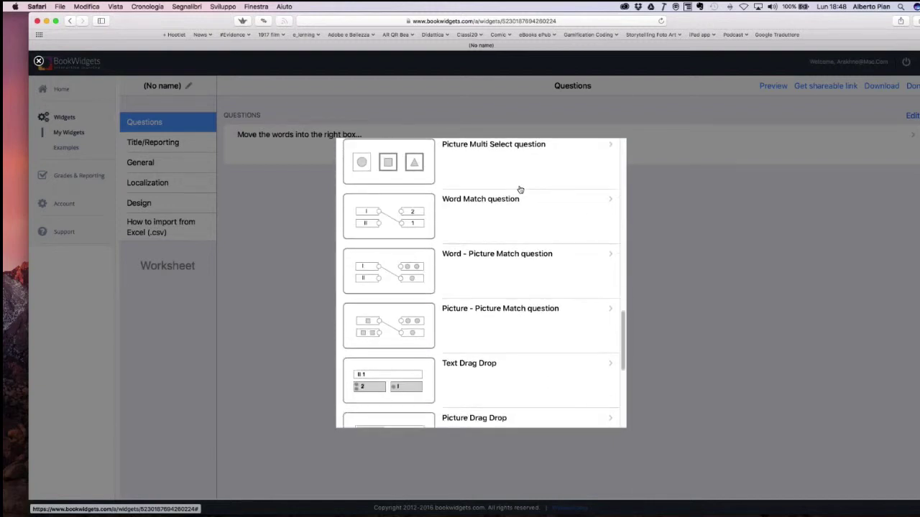
pyautogui.scroll(-4, 520, 189)
pyautogui.scroll(8, 520, 189)
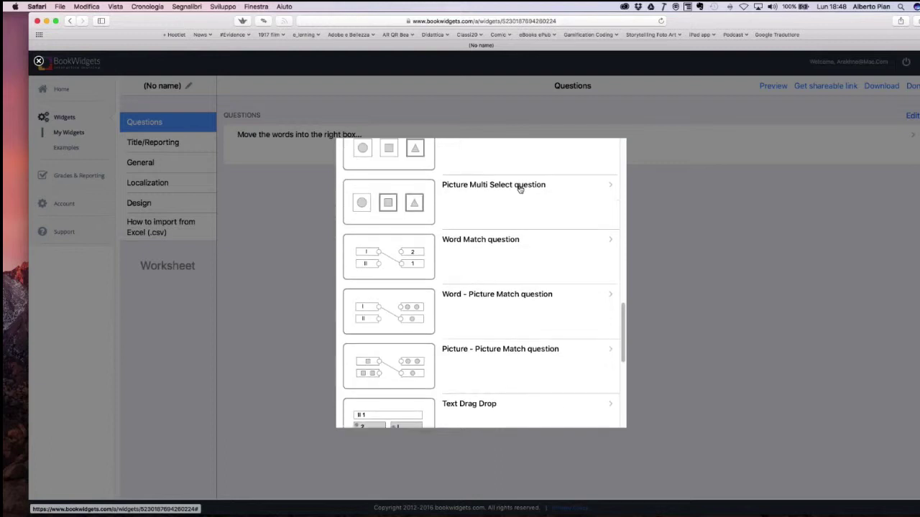
pyautogui.scroll(8, 520, 189)
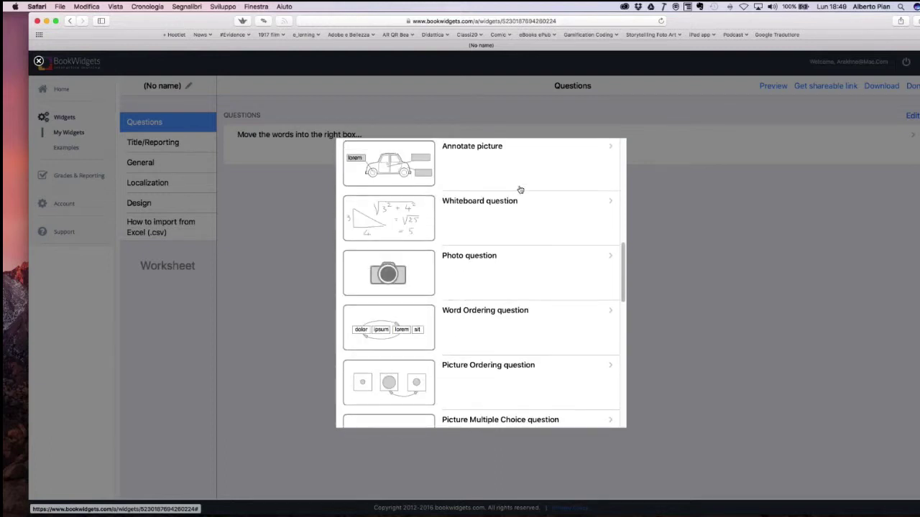
pyautogui.scroll(2, 505, 302)
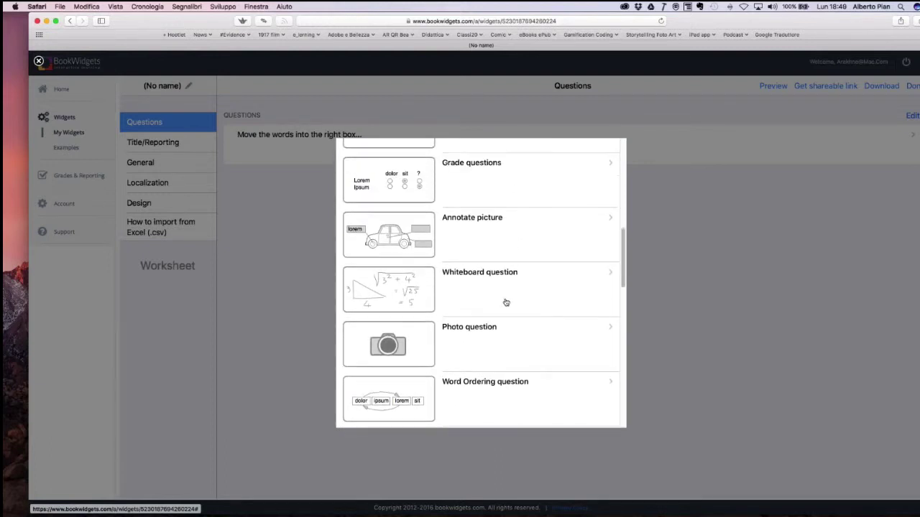
pyautogui.click(488, 227)
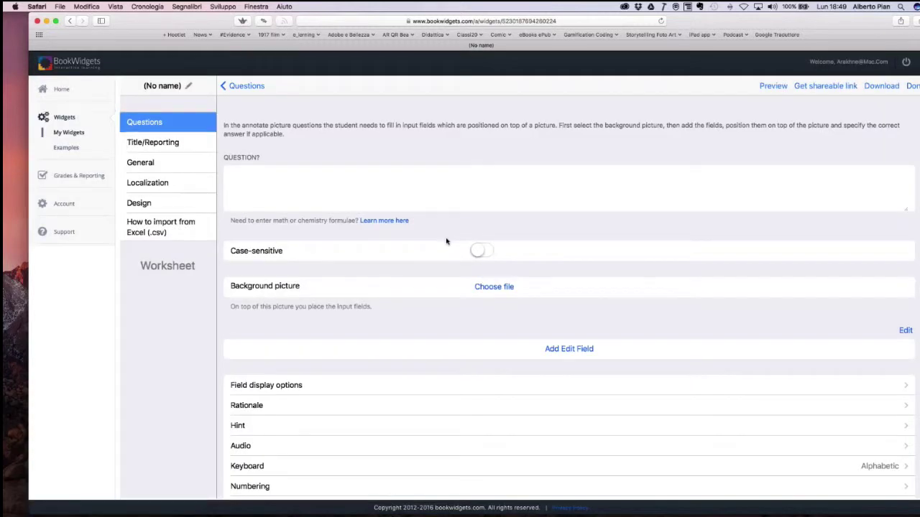
pyautogui.scroll(-3, 446, 242)
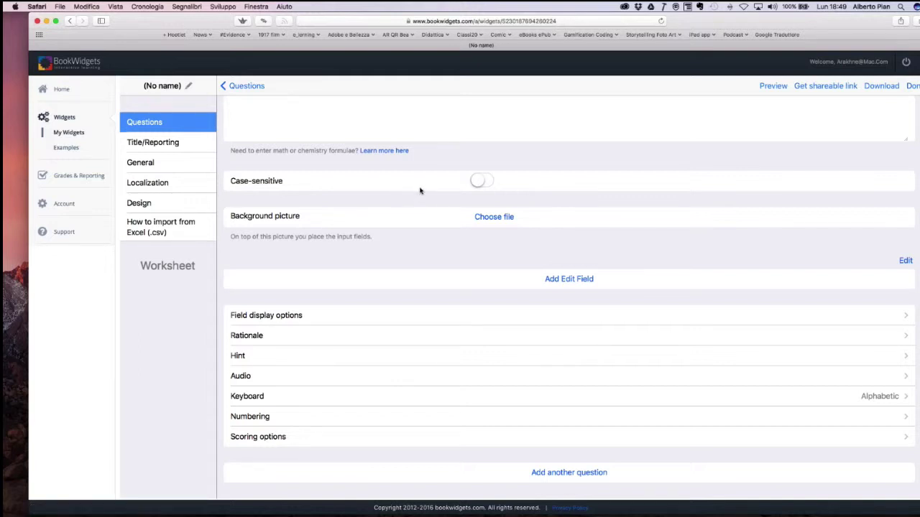
# Open the Tecniche di montaggio worksheet from the account's widgets and view its introductory text item, "Possiamo cambiare il modo di raccontare?"
pyautogui.click(70, 135)
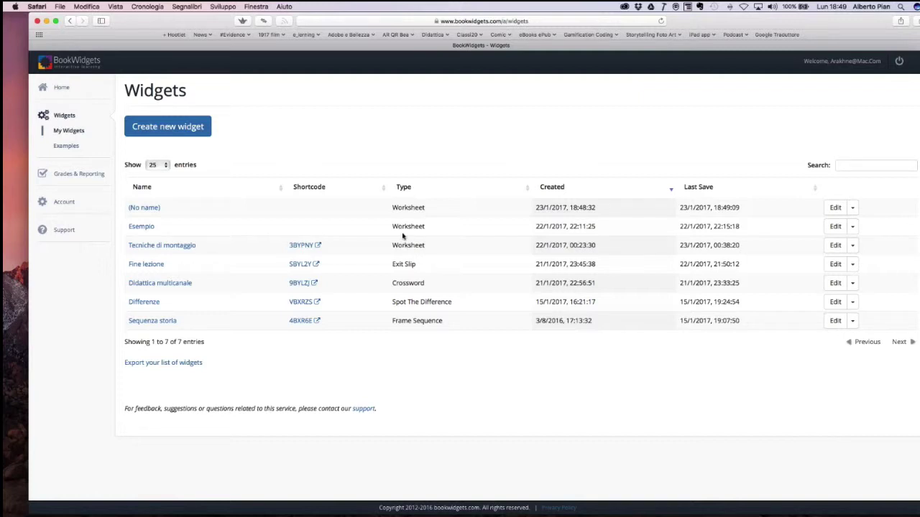
pyautogui.click(184, 246)
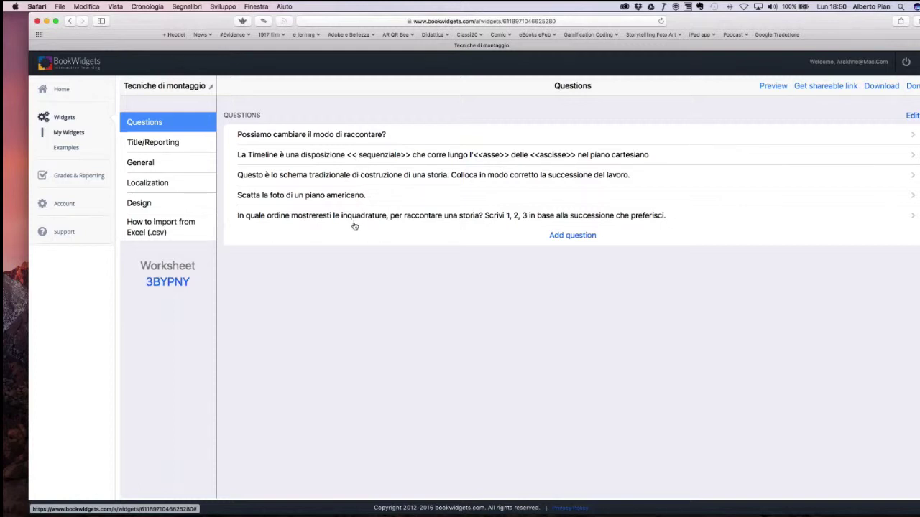
pyautogui.click(347, 137)
pyautogui.scroll(-1, 569, 287)
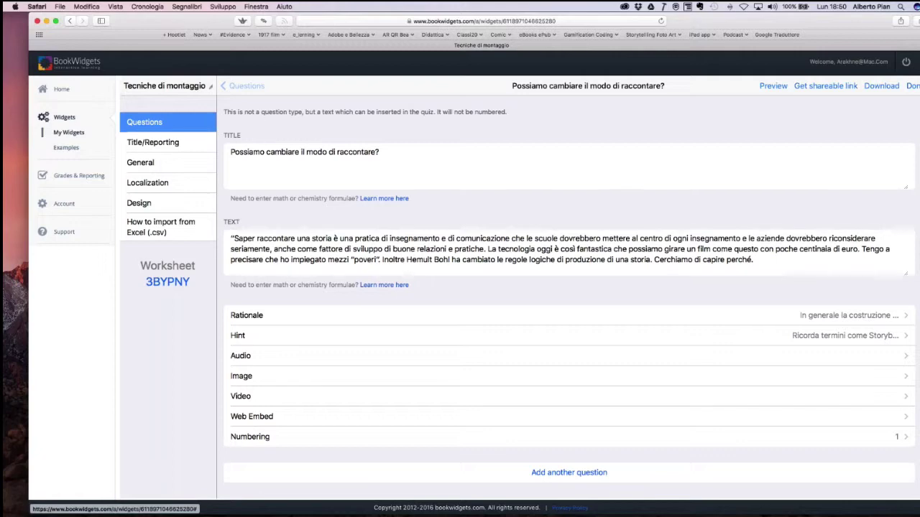
# Examine the setup of the worksheet's Timeline fill-in-the-blanks question and its story-construction word ordering question
pyautogui.click(242, 85)
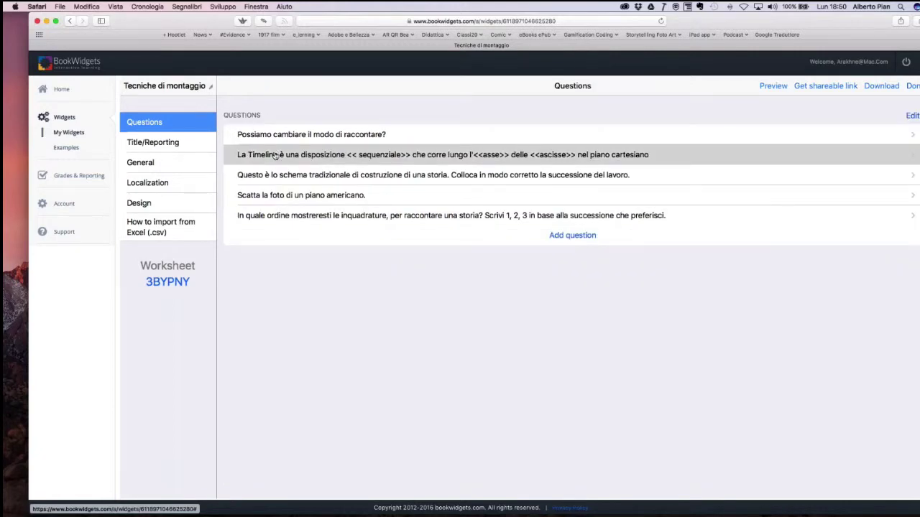
pyautogui.click(274, 156)
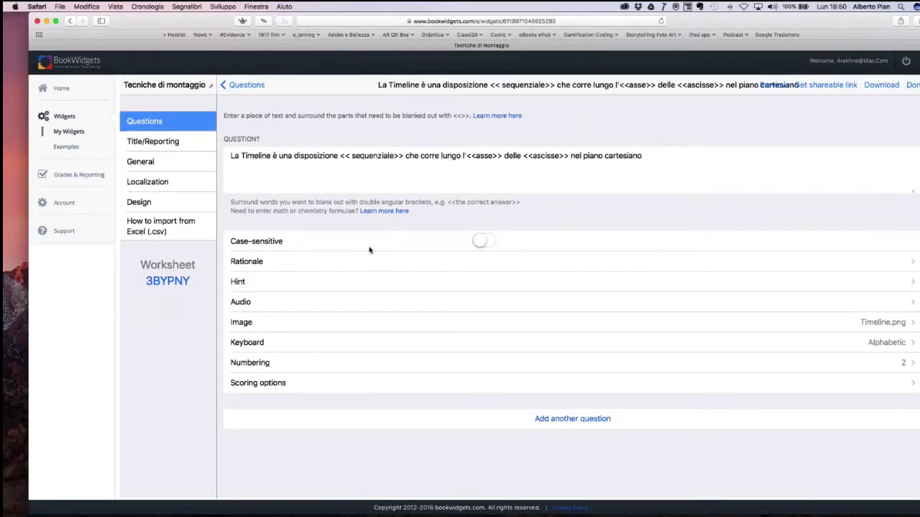
pyautogui.press('Escape')
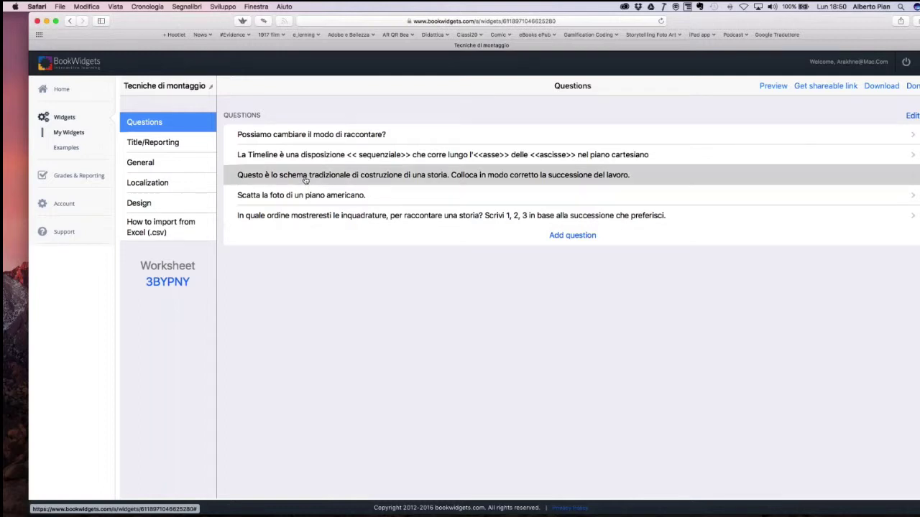
pyautogui.click(306, 177)
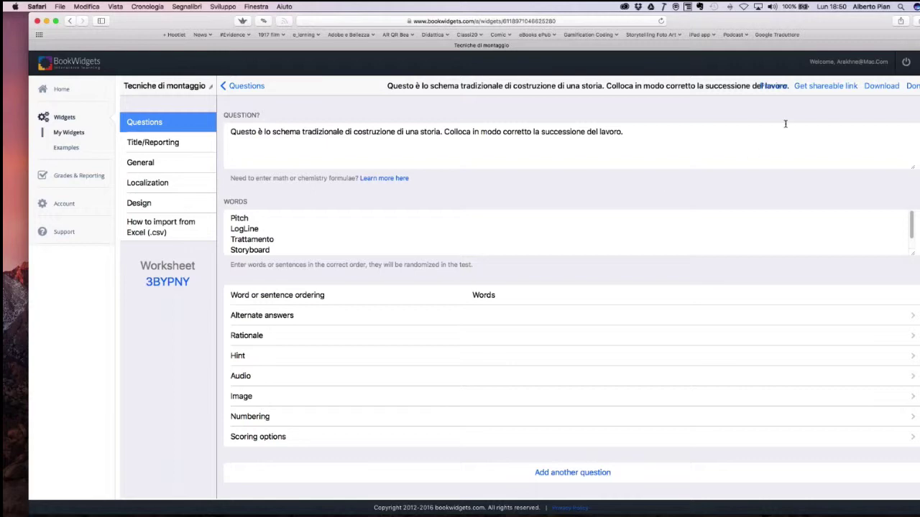
# Preview the worksheet as students see it and look over the introduction, timeline picture, video and question 1
pyautogui.click(786, 87)
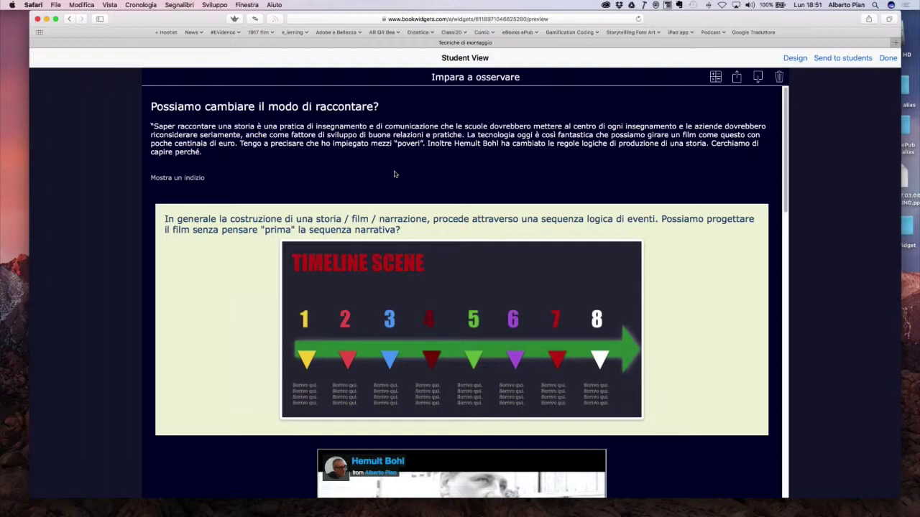
pyautogui.scroll(-3, 394, 174)
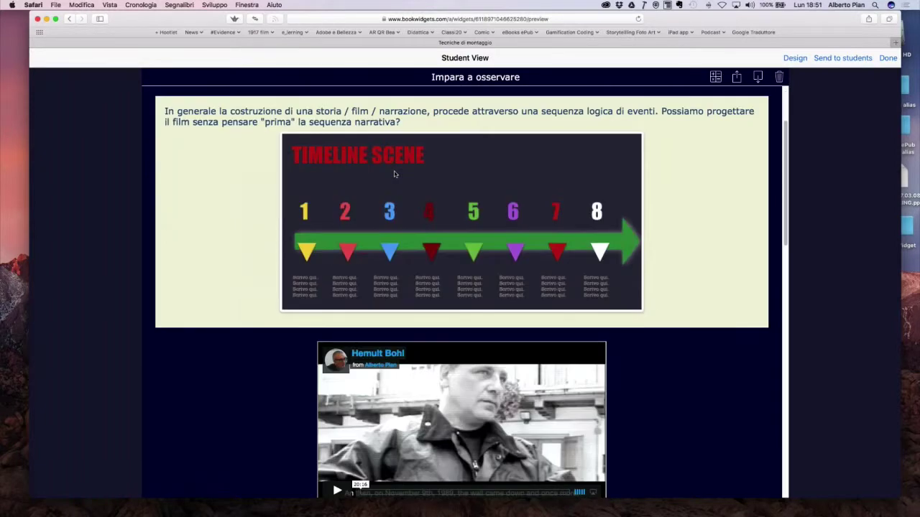
pyautogui.scroll(-5, 393, 173)
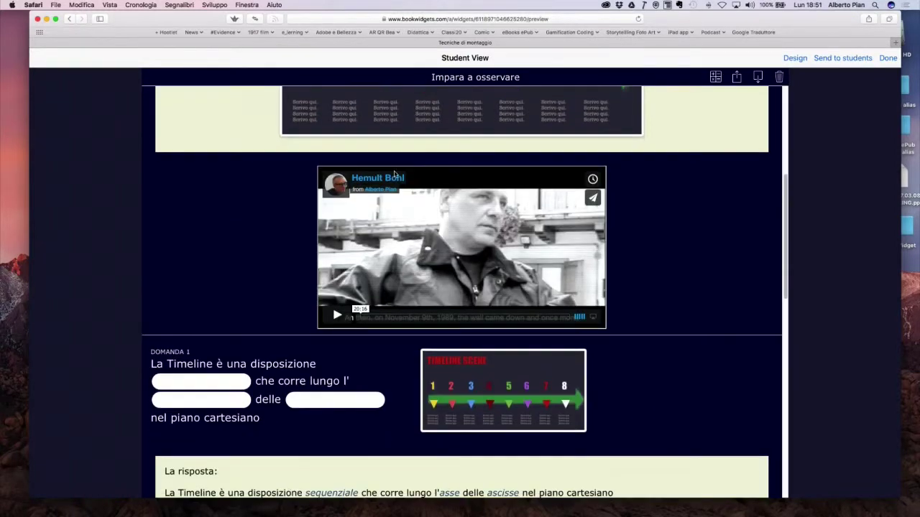
pyautogui.scroll(-5, 394, 174)
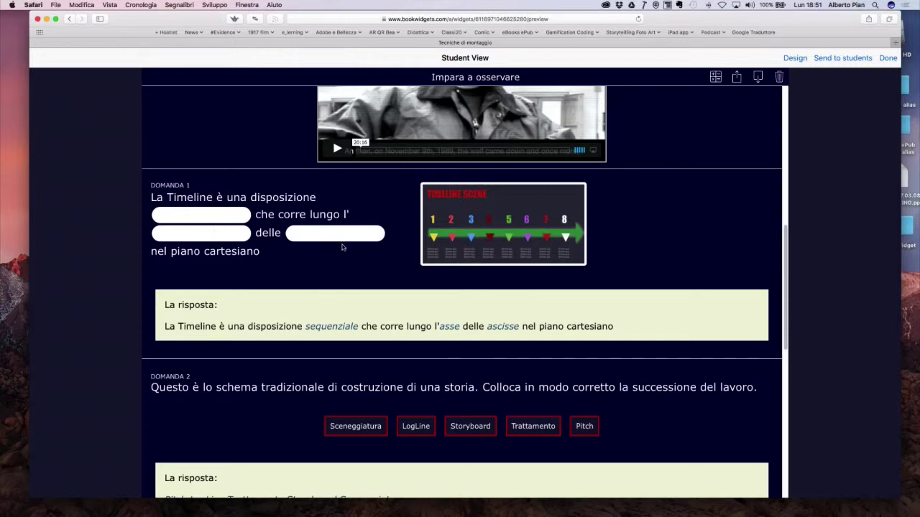
# Try to move the LogLine word within the ordering exercise of question 2
pyautogui.scroll(-5, 343, 248)
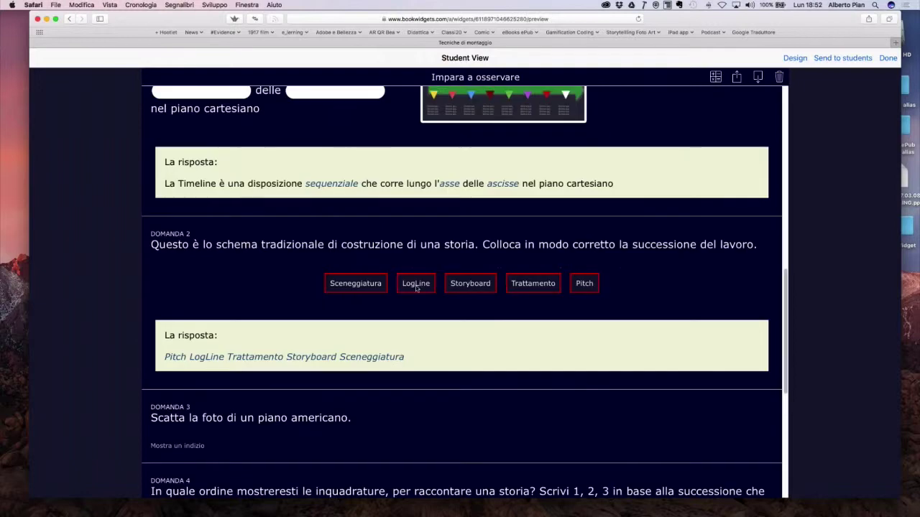
pyautogui.moveTo(418, 289); pyautogui.dragTo(402, 291)
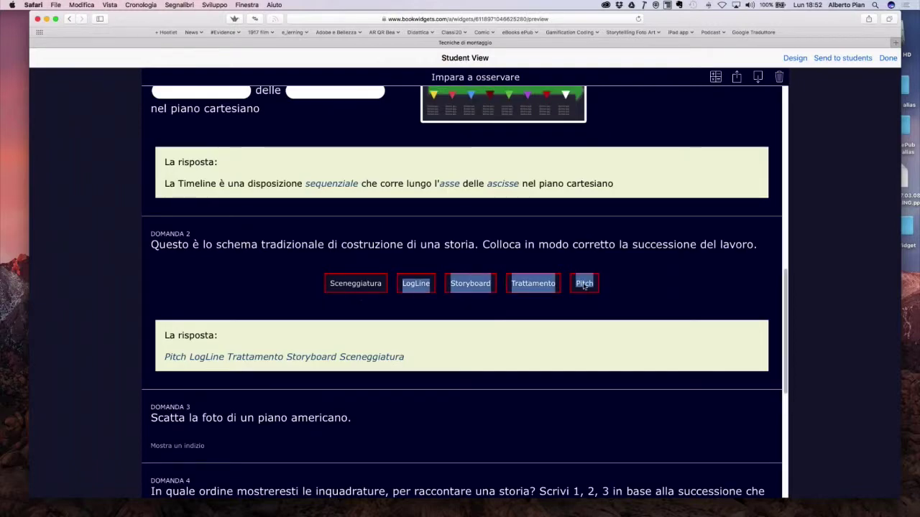
pyautogui.click(612, 286)
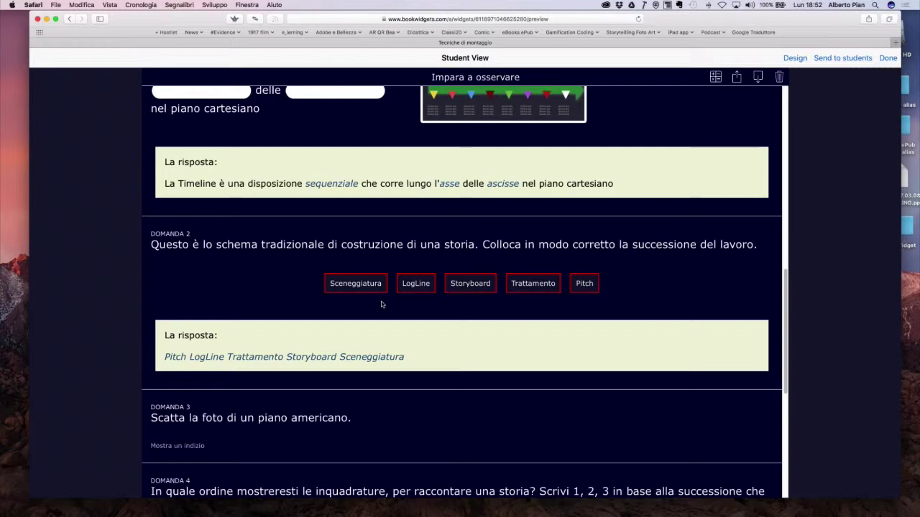
# Look over questions 3 and 4 in the student preview, return to the beginning and close the preview
pyautogui.scroll(-5, 381, 303)
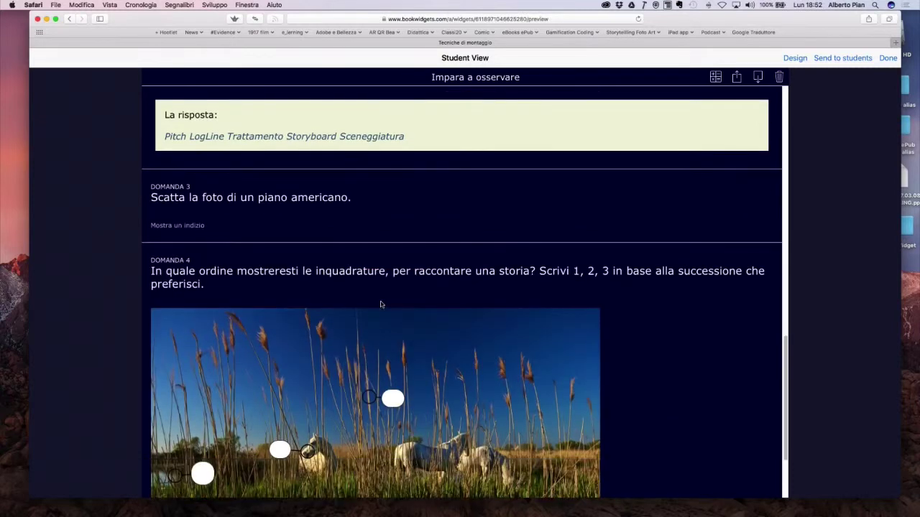
pyautogui.scroll(-3, 381, 304)
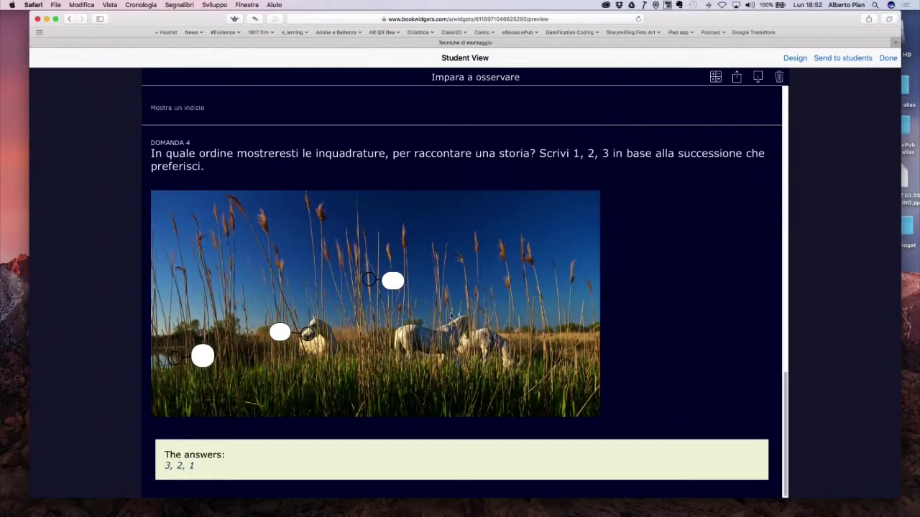
pyautogui.scroll(15, 452, 315)
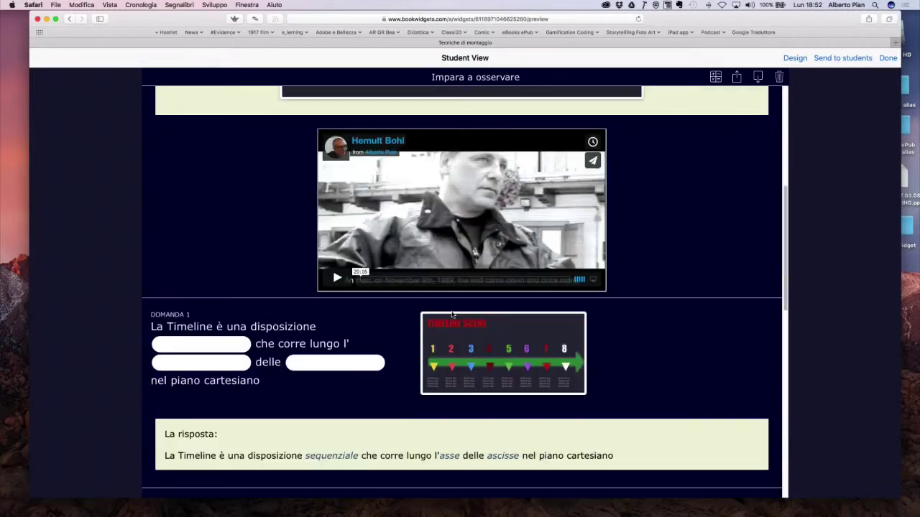
pyautogui.scroll(5, 451, 315)
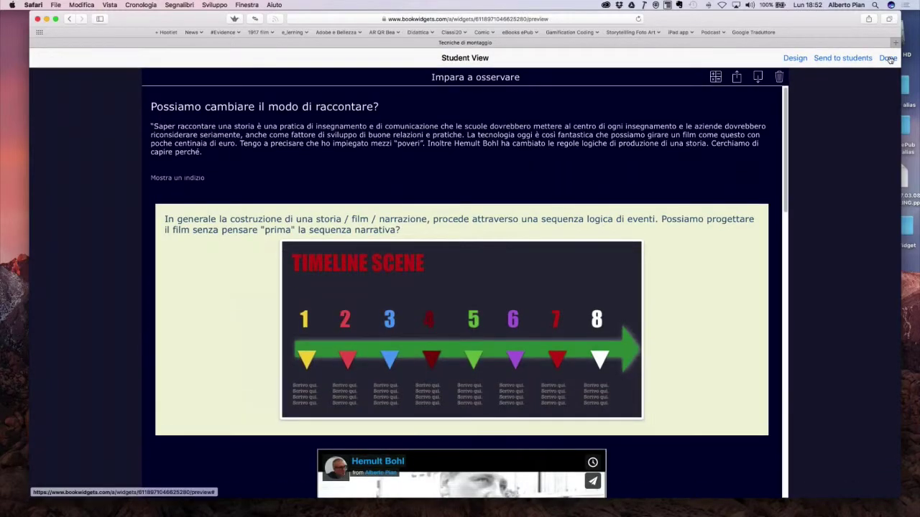
pyautogui.click(889, 59)
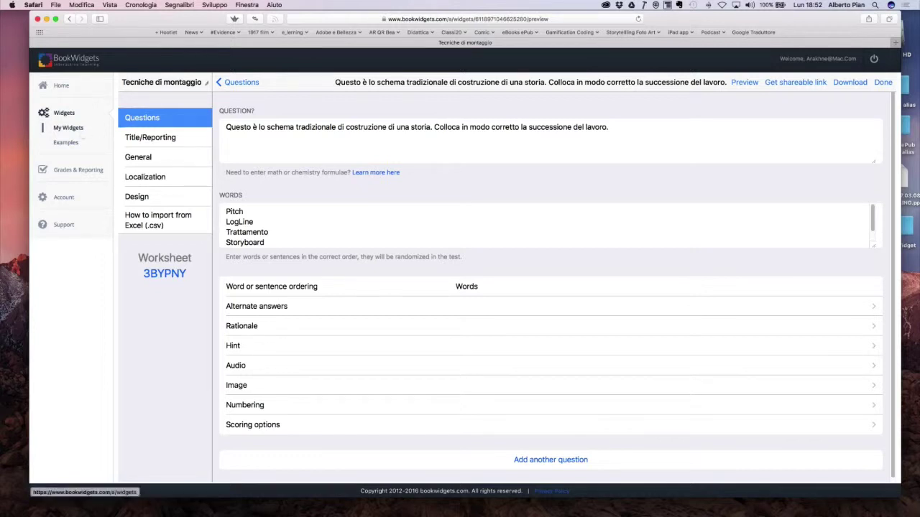
# Open the unnamed worksheet from the saved widgets and add an Annotate picture question to it
pyautogui.click(75, 129)
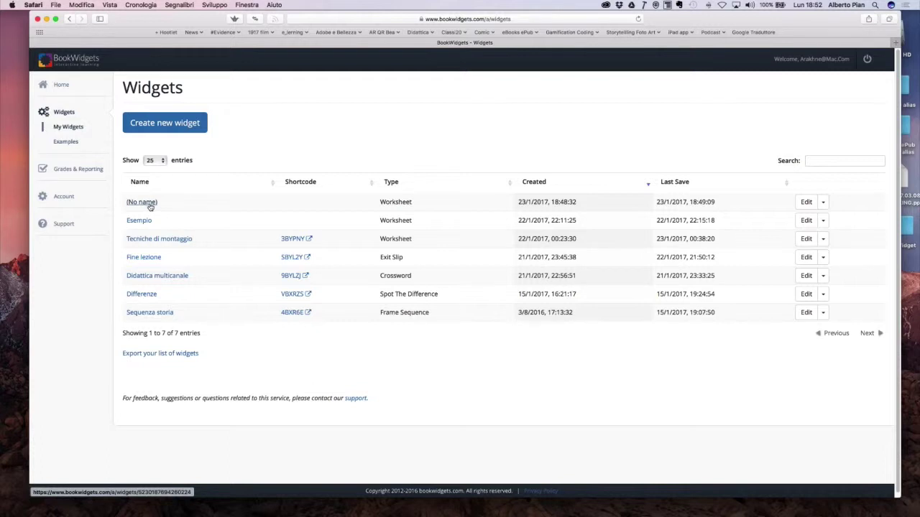
pyautogui.click(150, 205)
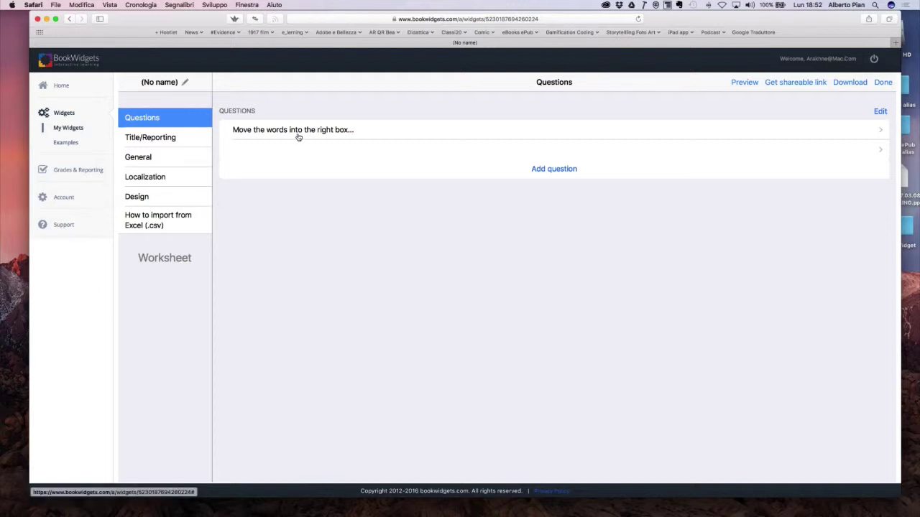
pyautogui.click(542, 170)
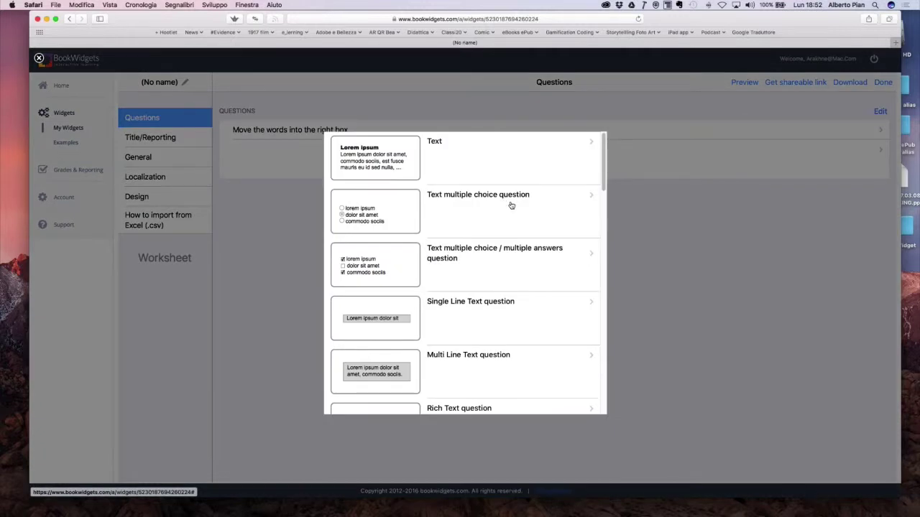
pyautogui.scroll(-4, 511, 206)
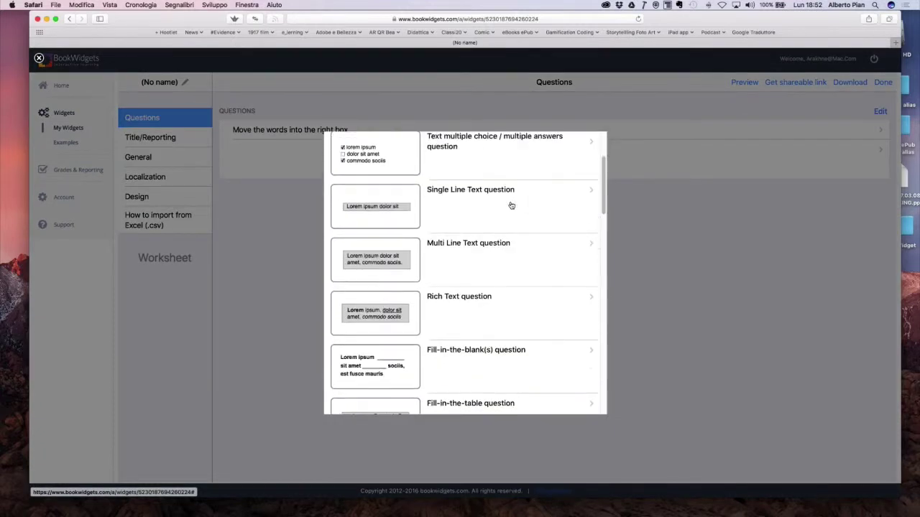
pyautogui.scroll(-9, 511, 206)
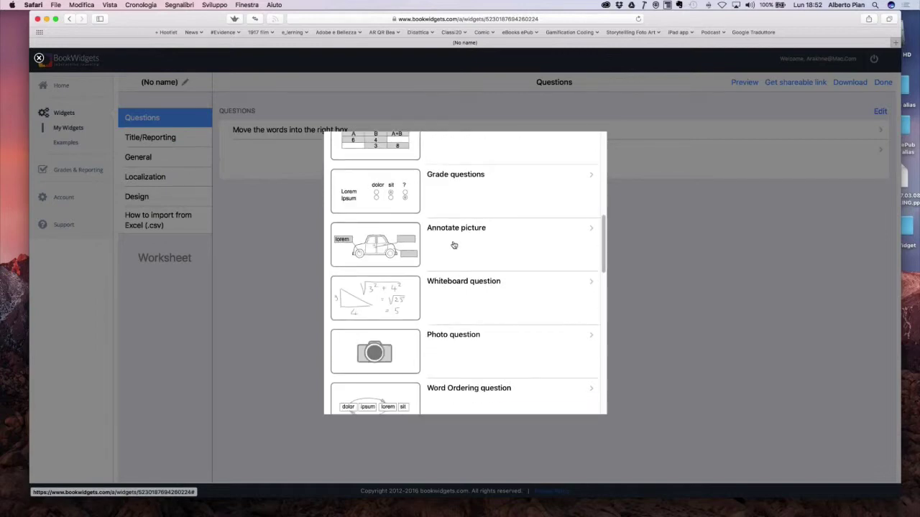
pyautogui.click(453, 245)
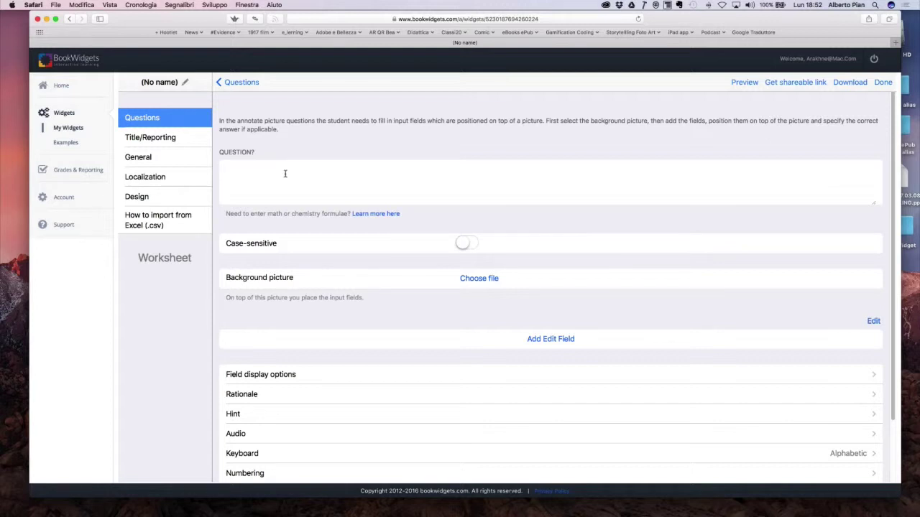
# Enter the question text "Stabilisci la sequenza corretta scrivendo il numero progressivo (1,2,3)"
pyautogui.write('Stabilisci la sequenza corret')
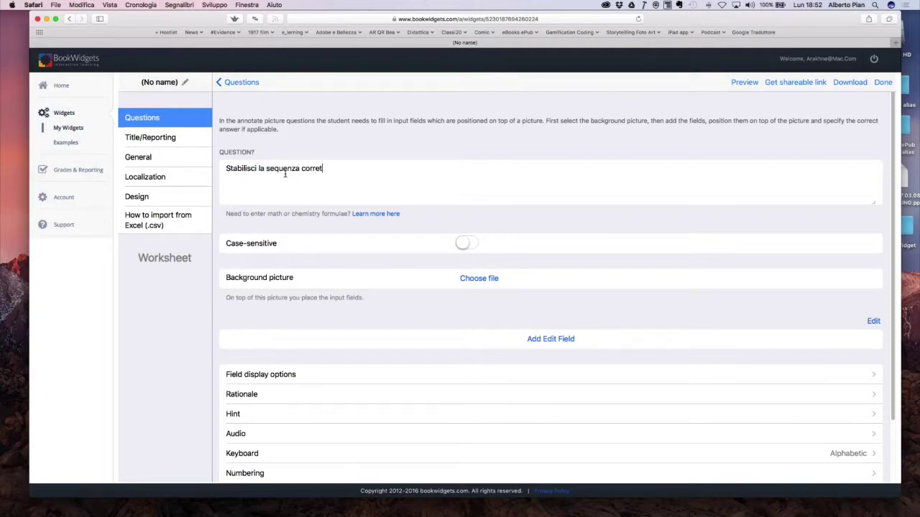
pyautogui.write('ta scrivendo i i numero')
pyautogui.click(366, 168)
pyautogui.write('il')
pyautogui.click(416, 171)
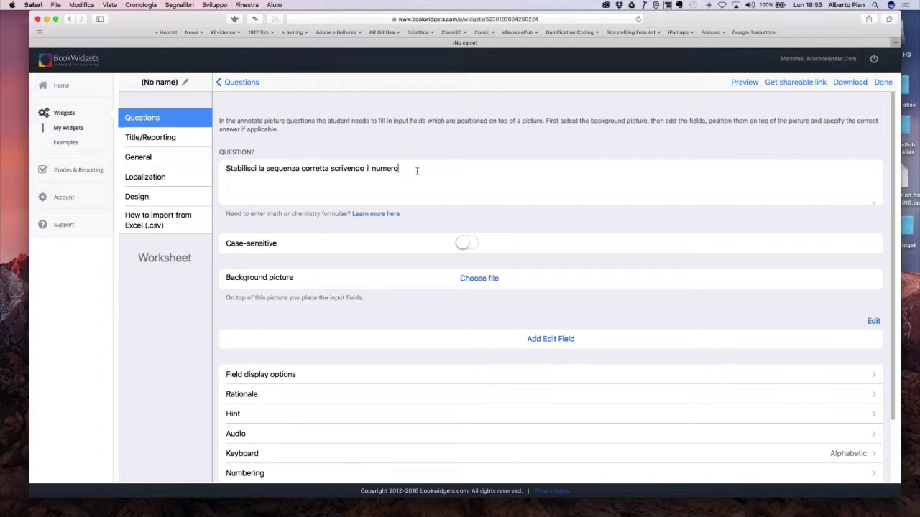
pyautogui.write('progre')
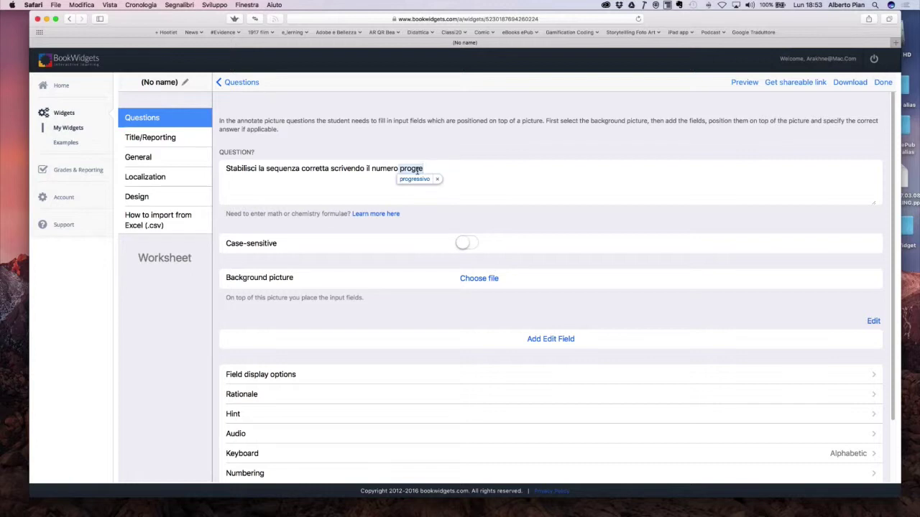
pyautogui.write('ssivo (')
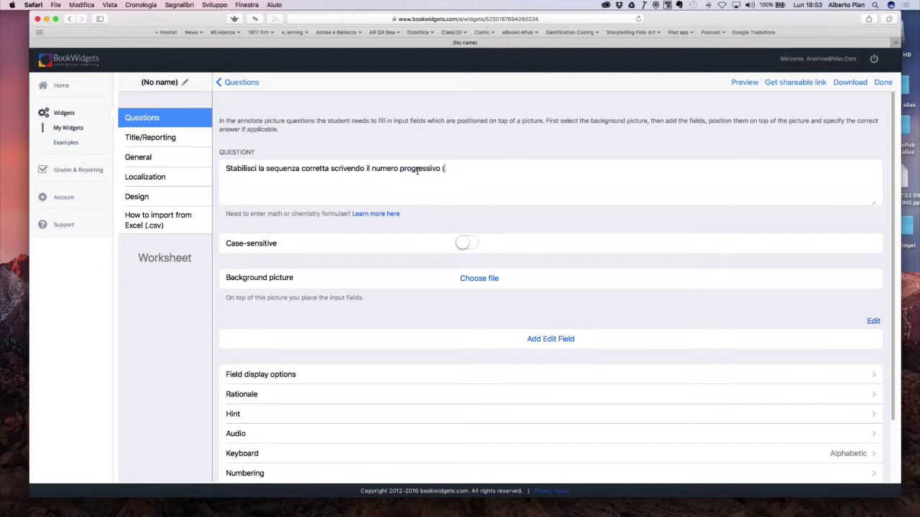
pyautogui.write('1,2,3)')
# Set A.jpg from the BookWidget folder on the desktop as the question's background picture
pyautogui.scroll(-2, 386, 289)
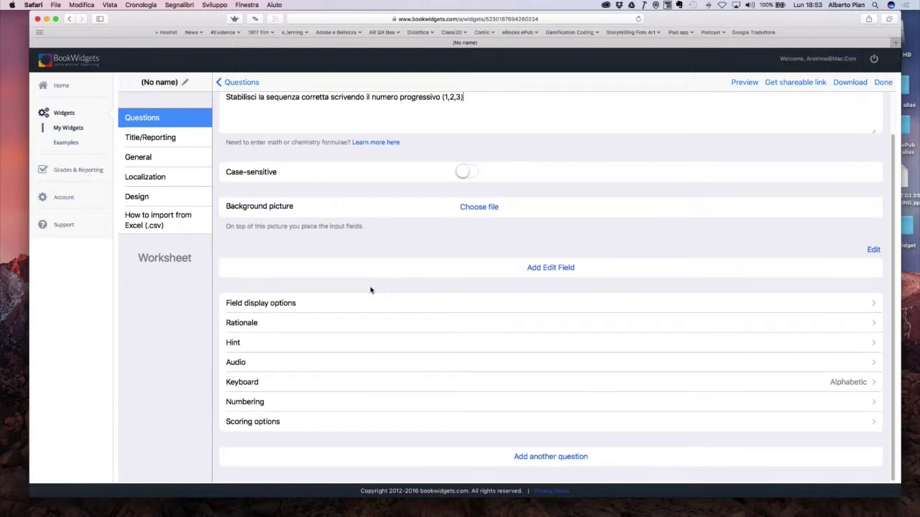
pyautogui.click(476, 207)
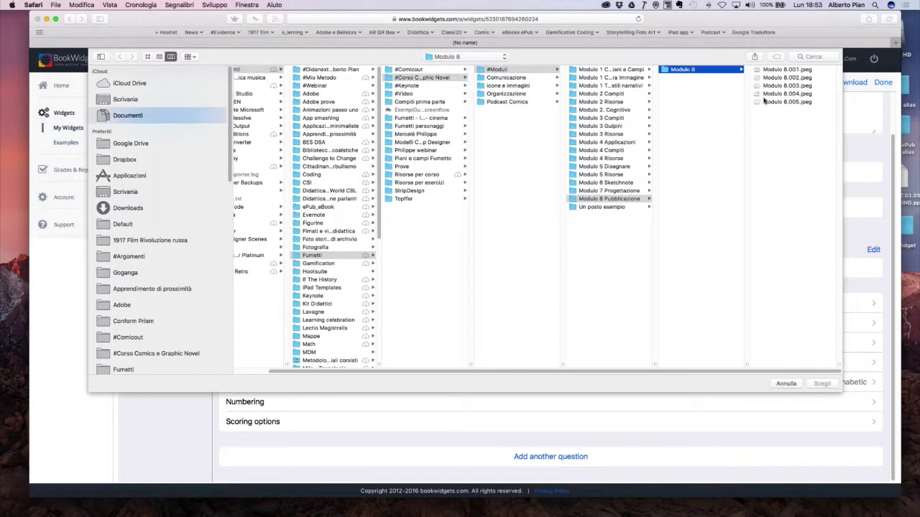
pyautogui.click(138, 101)
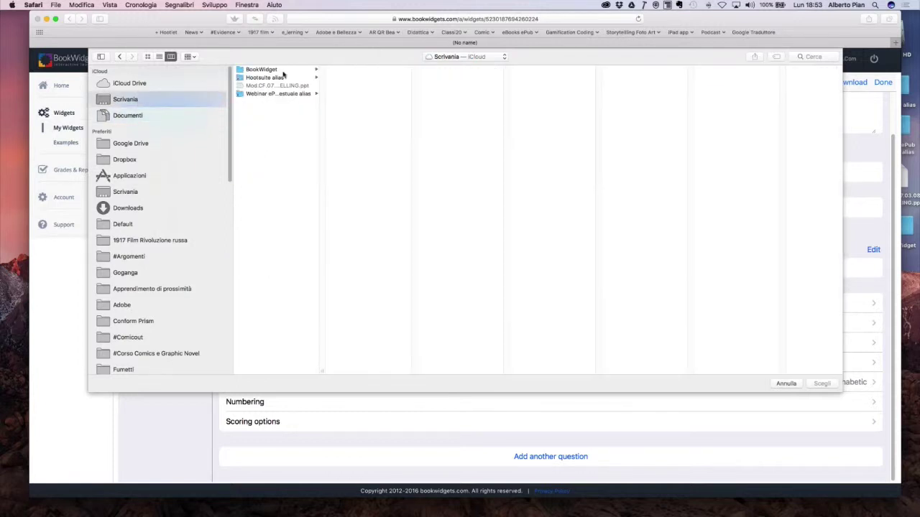
pyautogui.click(282, 71)
pyautogui.click(348, 71)
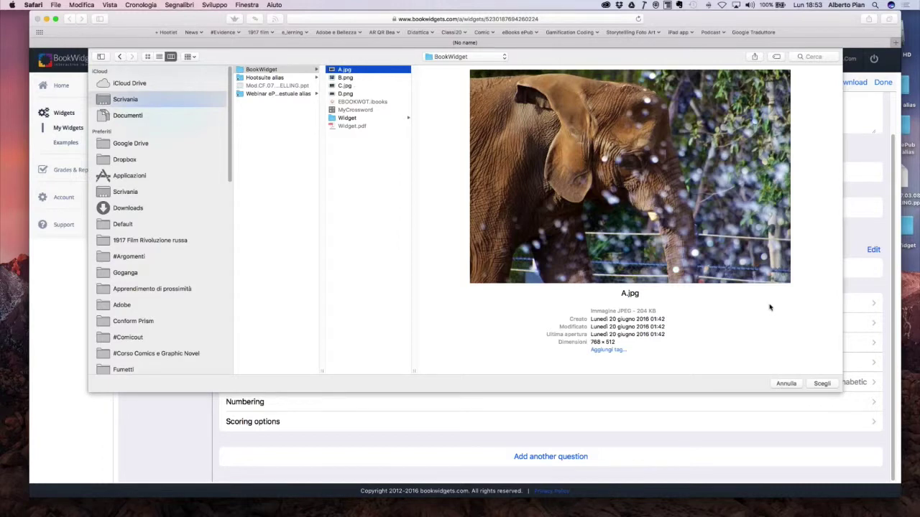
pyautogui.click(826, 385)
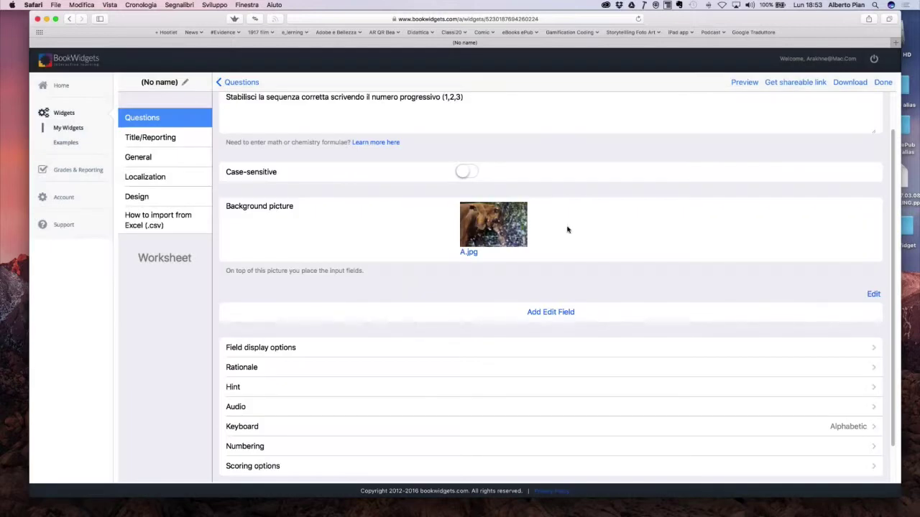
# Add an edit field about 104 by 52 over the foliage beside the elephant's head, with its marker just to the right
pyautogui.scroll(-3, 561, 234)
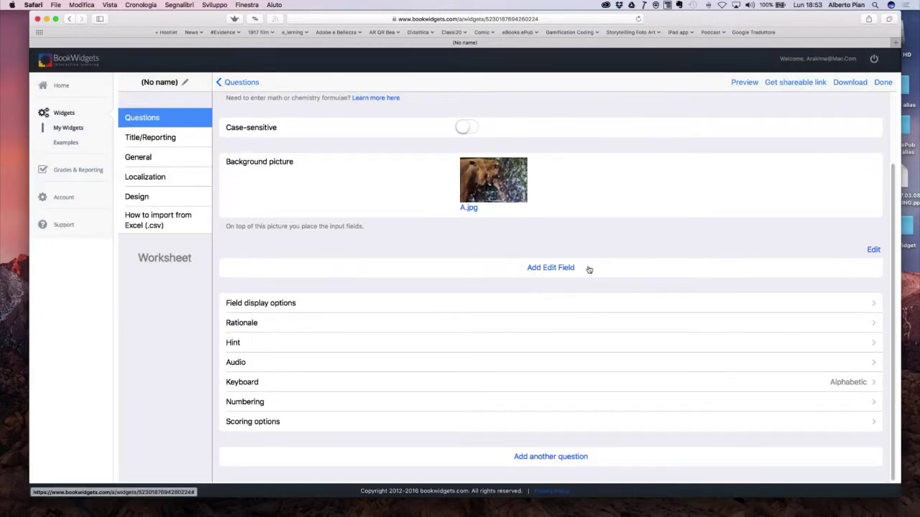
pyautogui.click(545, 268)
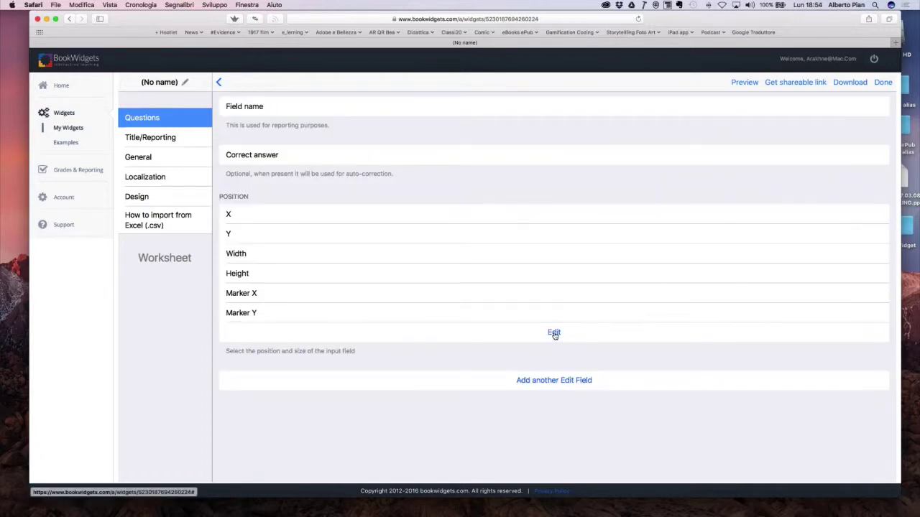
pyautogui.click(554, 334)
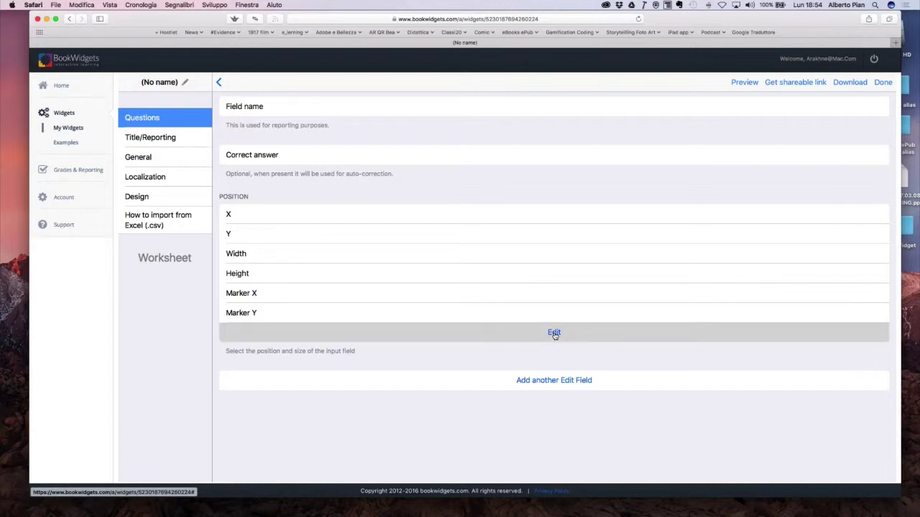
pyautogui.click(554, 334)
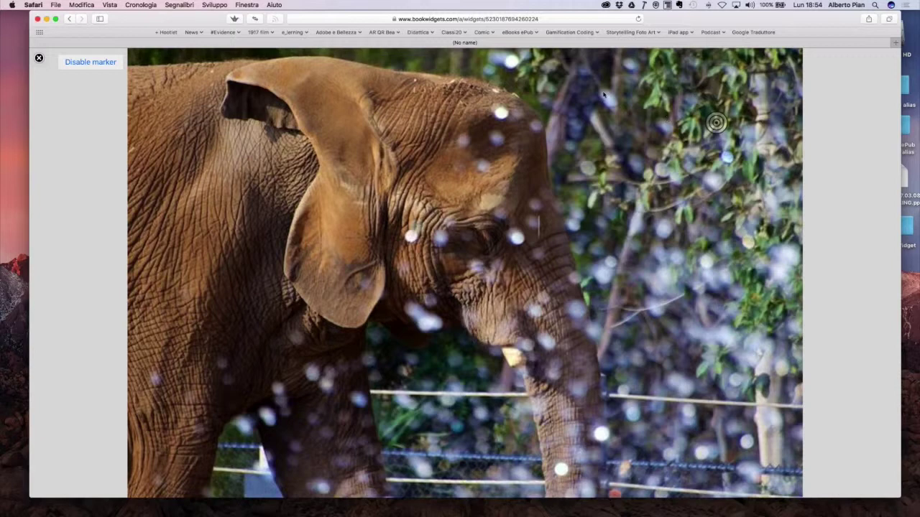
pyautogui.moveTo(603, 115); pyautogui.dragTo(680, 135)
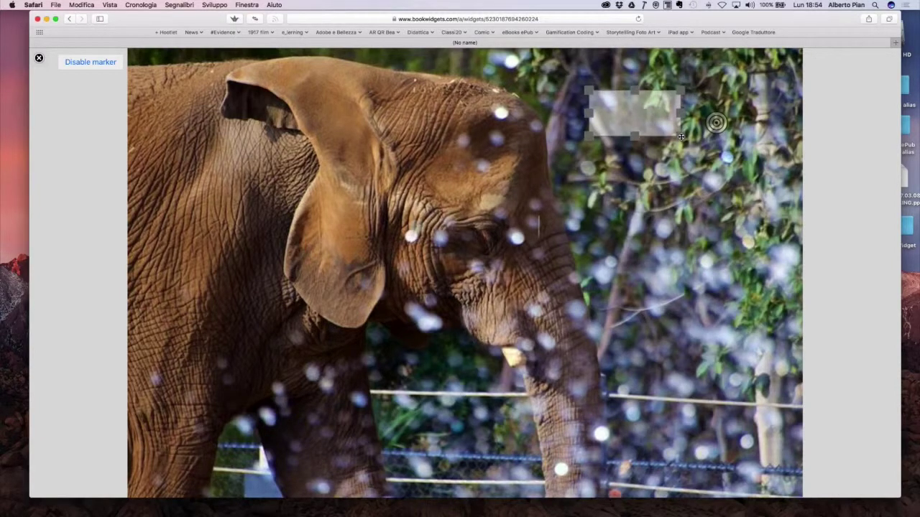
pyautogui.moveTo(643, 110); pyautogui.dragTo(652, 113)
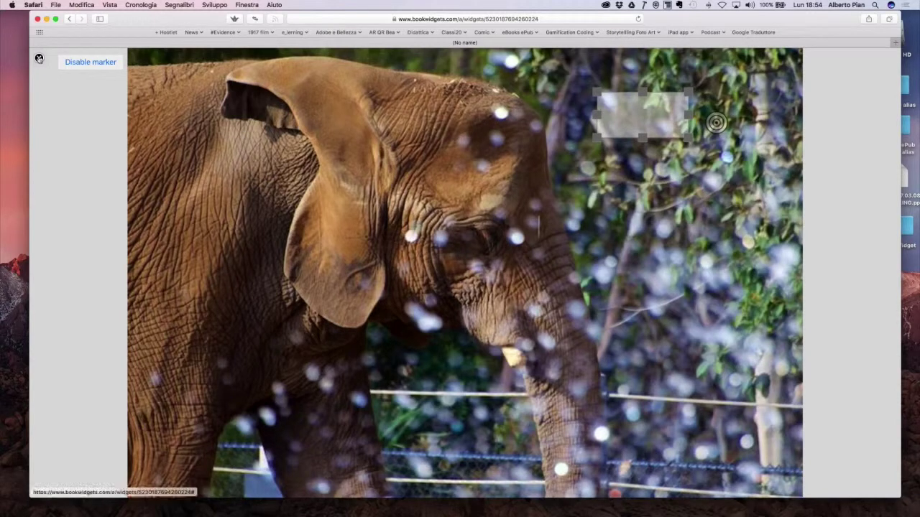
pyautogui.click(39, 58)
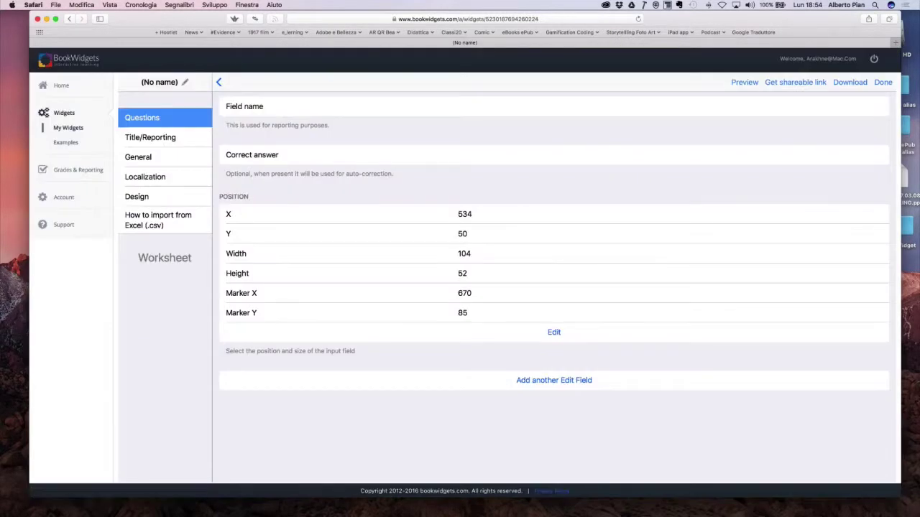
# Add a second edit field about 105 by 63 between the elephant's ear and eye, with its marker just below the eye
pyautogui.click(551, 380)
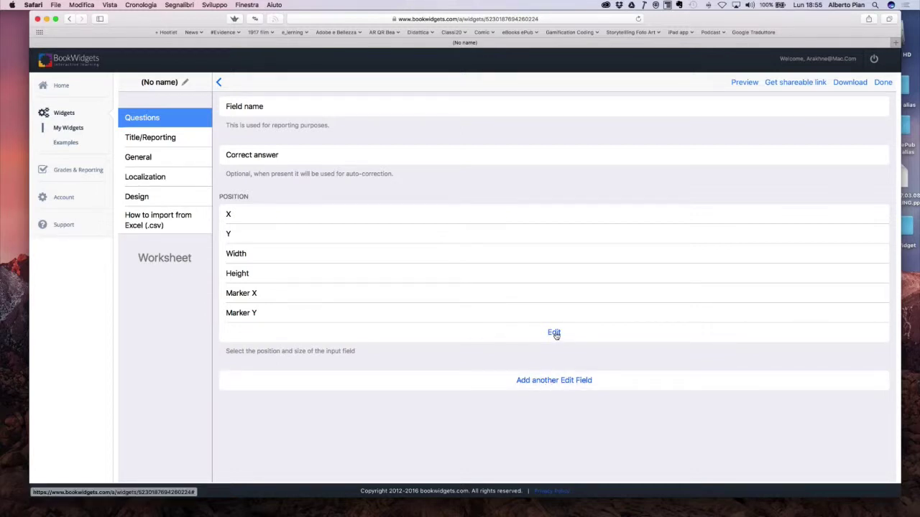
pyautogui.click(553, 333)
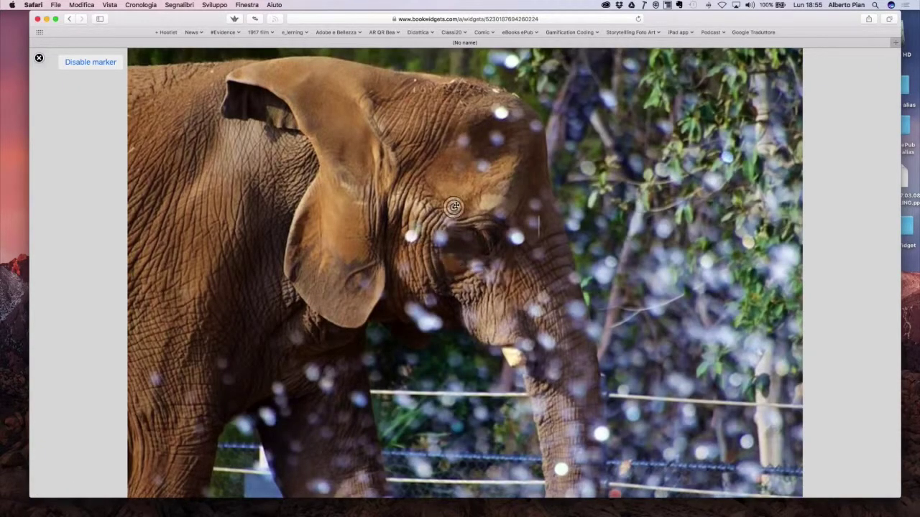
pyautogui.click(492, 268)
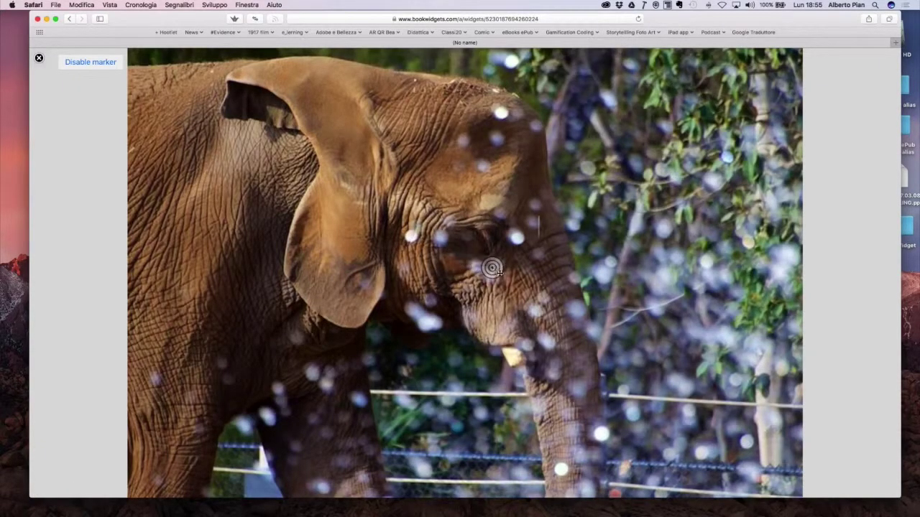
pyautogui.moveTo(373, 194)
pyautogui.mouseDown()
pyautogui.moveTo(387, 250)
pyautogui.moveTo(468, 253)
pyautogui.mouseUp()
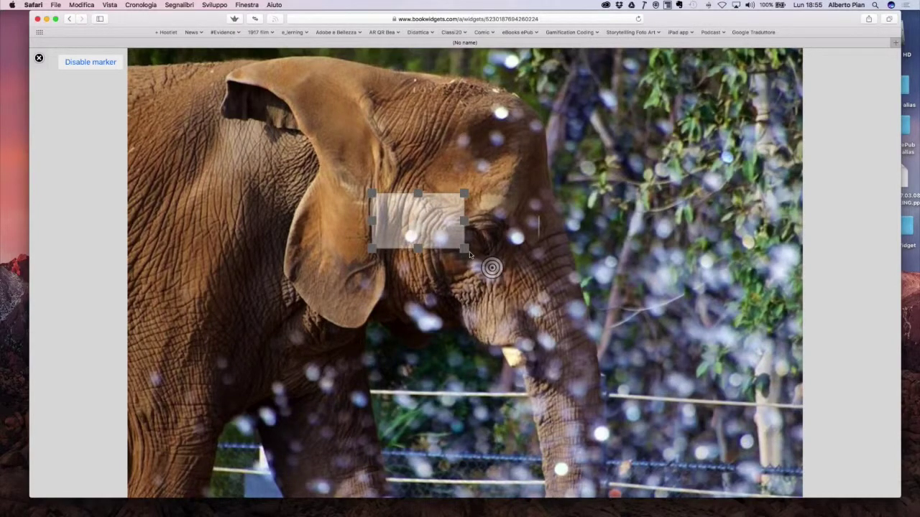
pyautogui.click(39, 59)
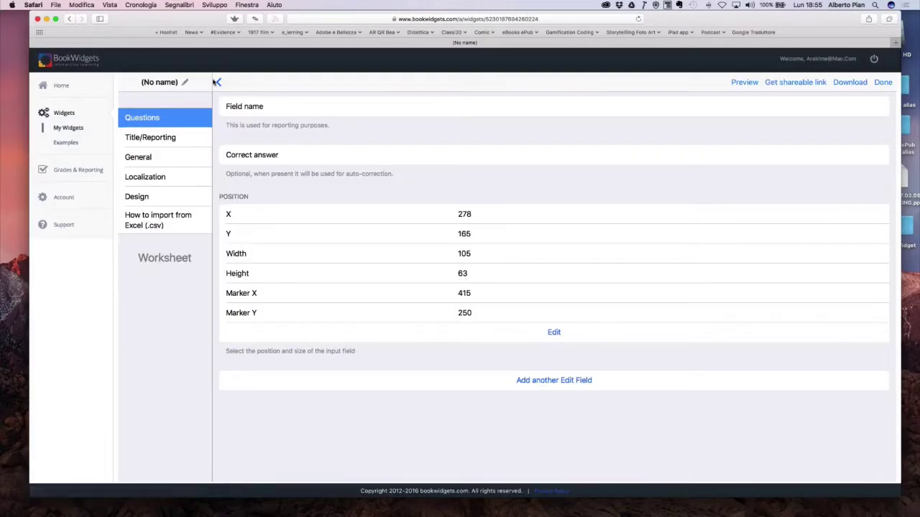
# Name the second edit field "Mostra le sequenze dell'elefante" and return to the question's settings
pyautogui.click(495, 106)
pyautogui.write("Mostra le sequenze dell'ele")
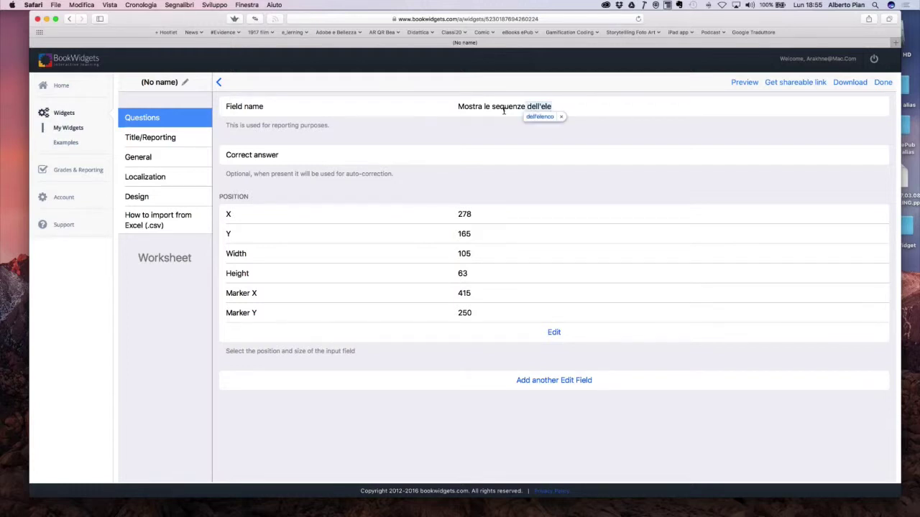
pyautogui.write('fante')
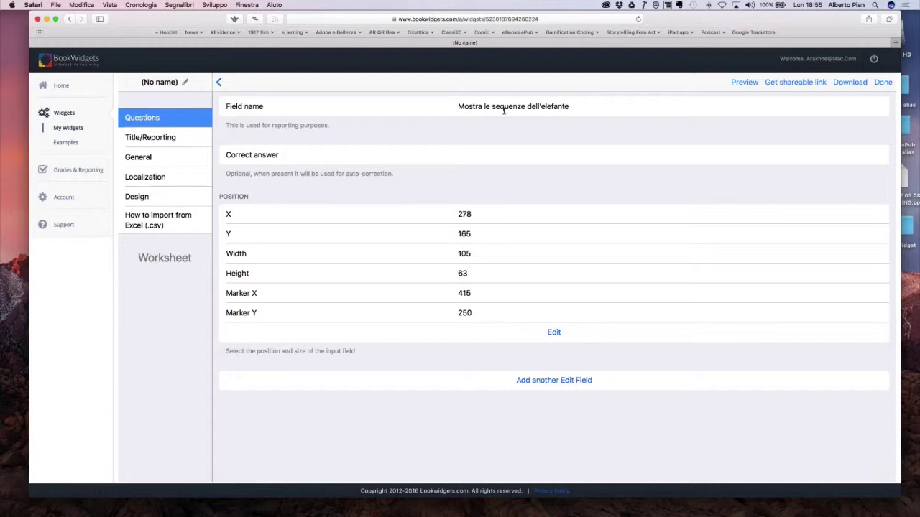
pyautogui.click(219, 84)
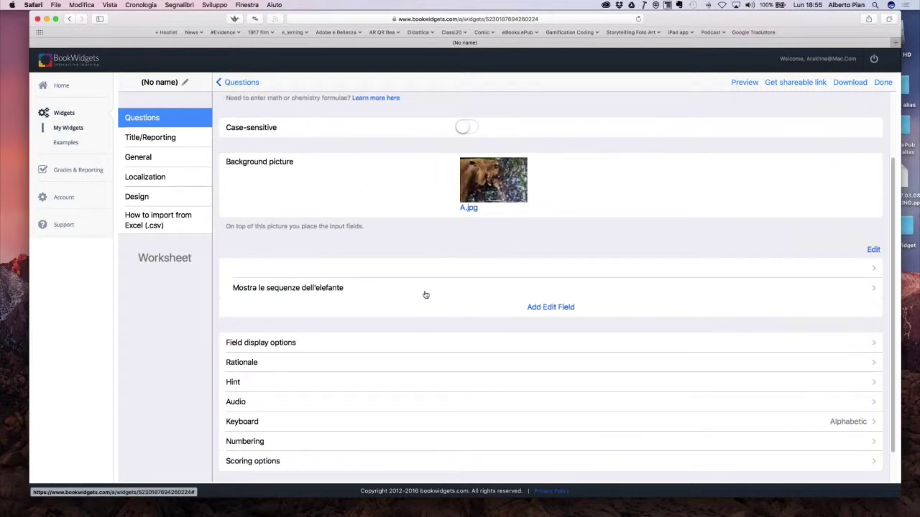
# Preview the worksheet as students see it, look over the annotated elephant picture and the frog question, and close the preview
pyautogui.scroll(-1, 426, 294)
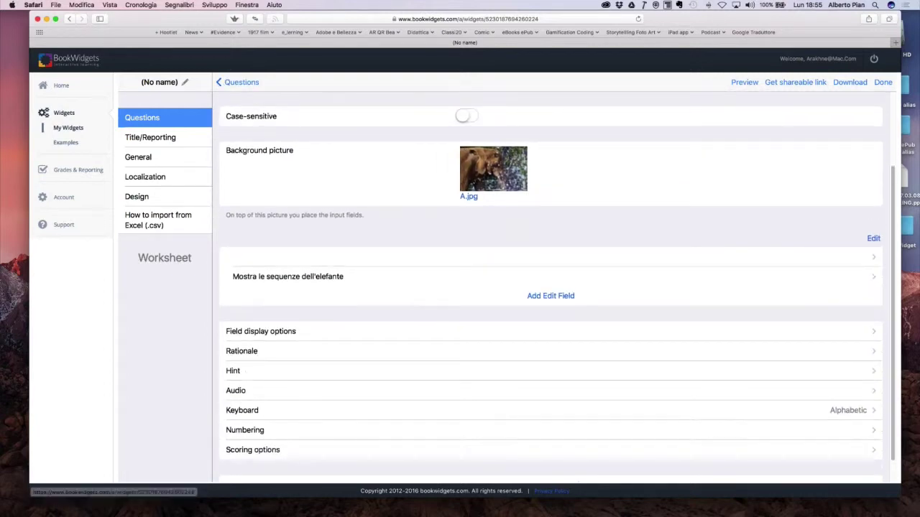
pyautogui.click(743, 84)
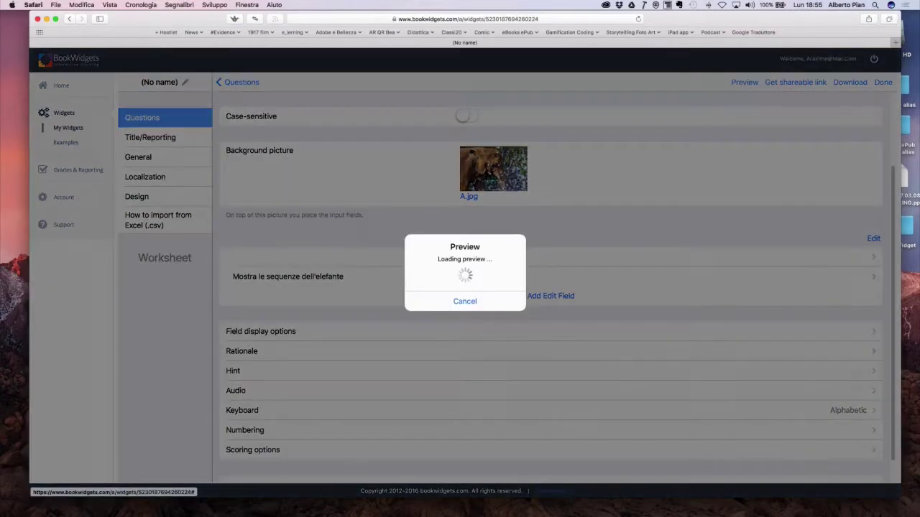
pyautogui.scroll(-10, 637, 208)
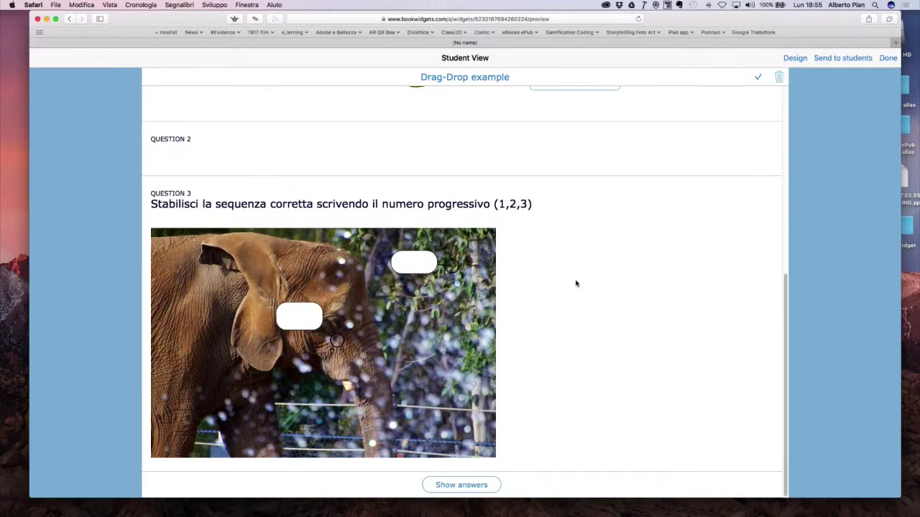
pyautogui.scroll(5, 576, 283)
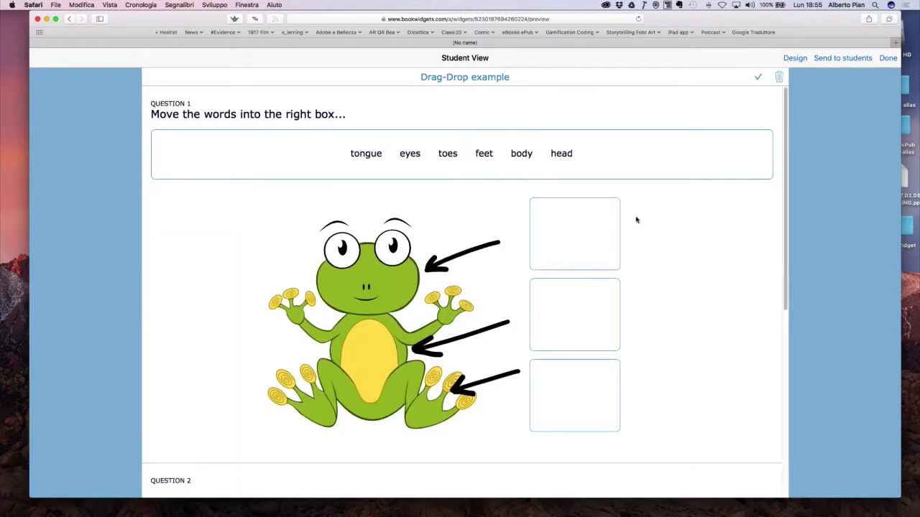
pyautogui.click(889, 59)
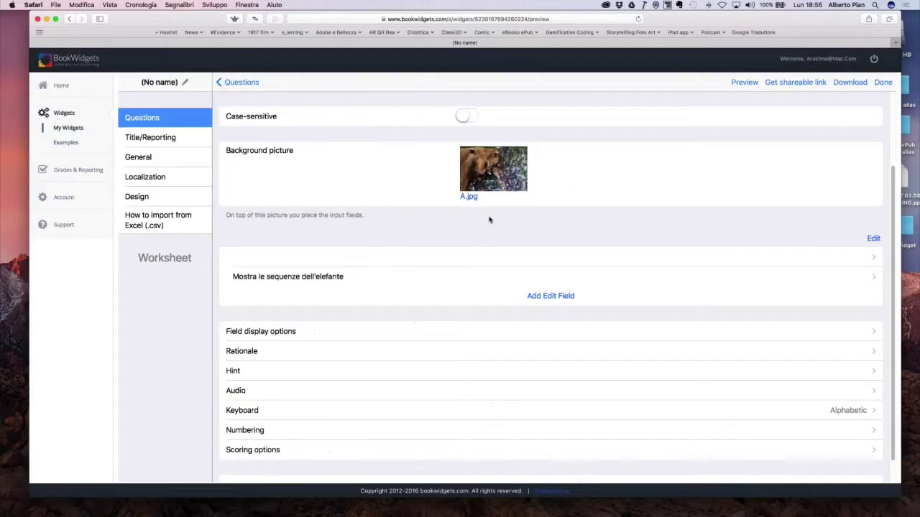
# Open the example gallery and copy the Animals crossword example into the account
pyautogui.click(66, 128)
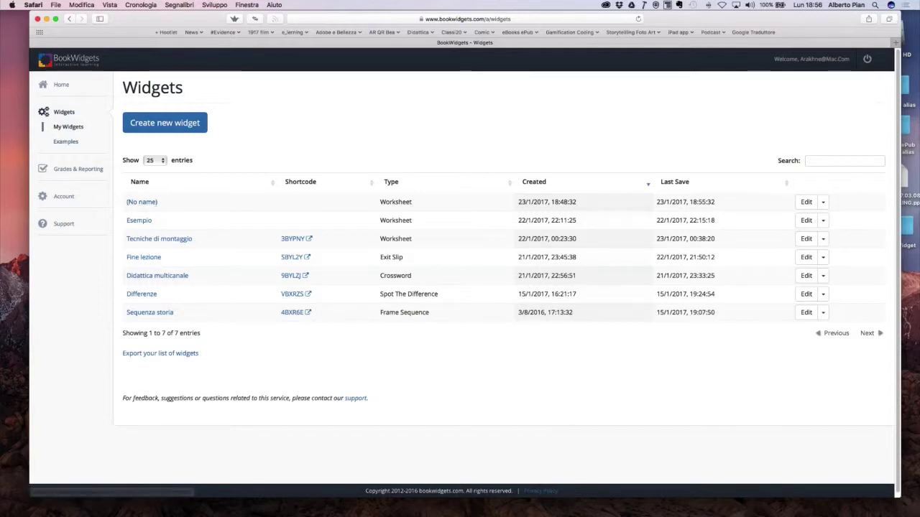
pyautogui.click(71, 142)
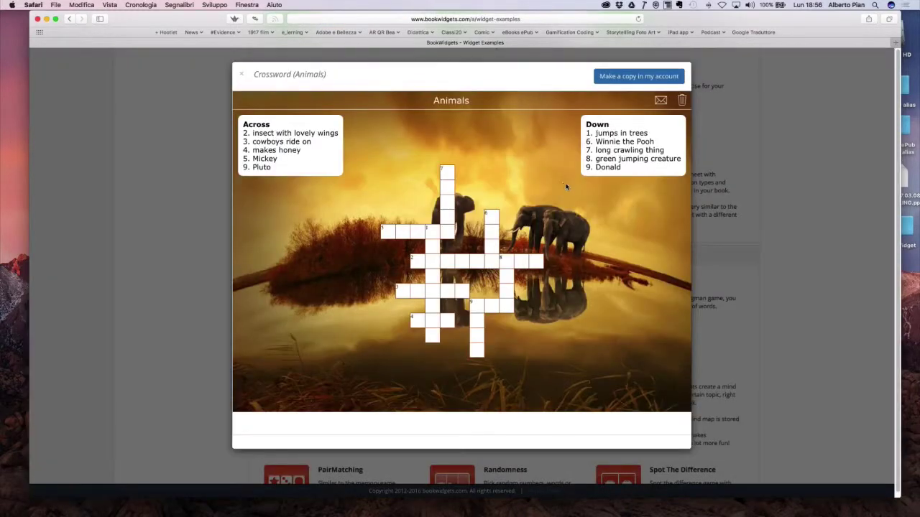
pyautogui.click(647, 80)
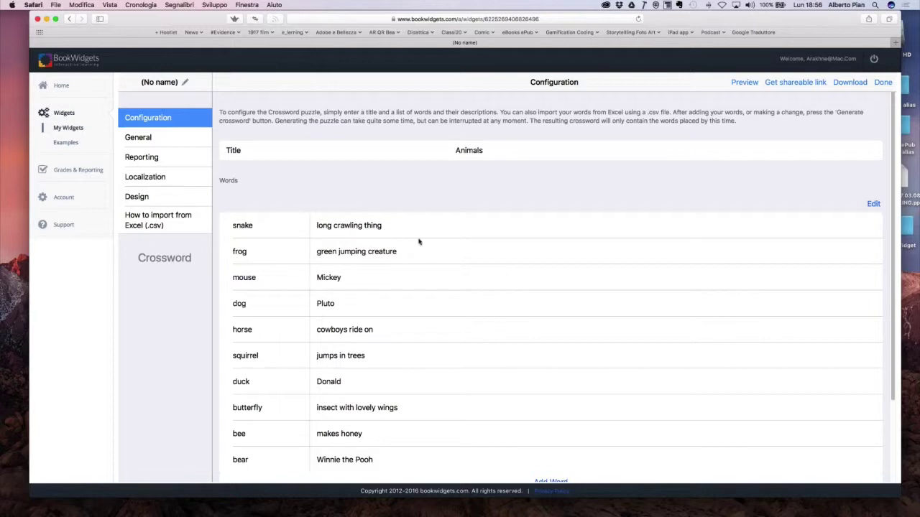
# Look over the Animals crossword's word list and add an empty word row below "bear"
pyautogui.scroll(-5, 419, 240)
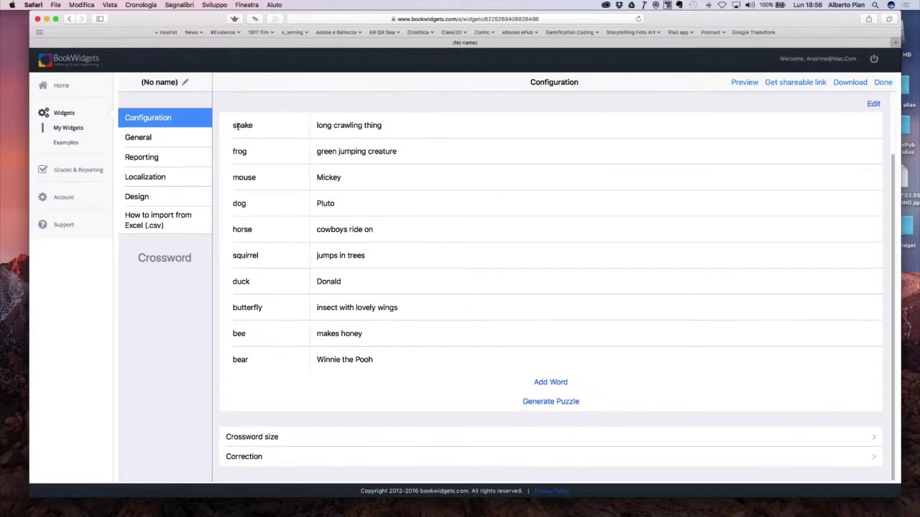
pyautogui.tripleClick(255, 127)
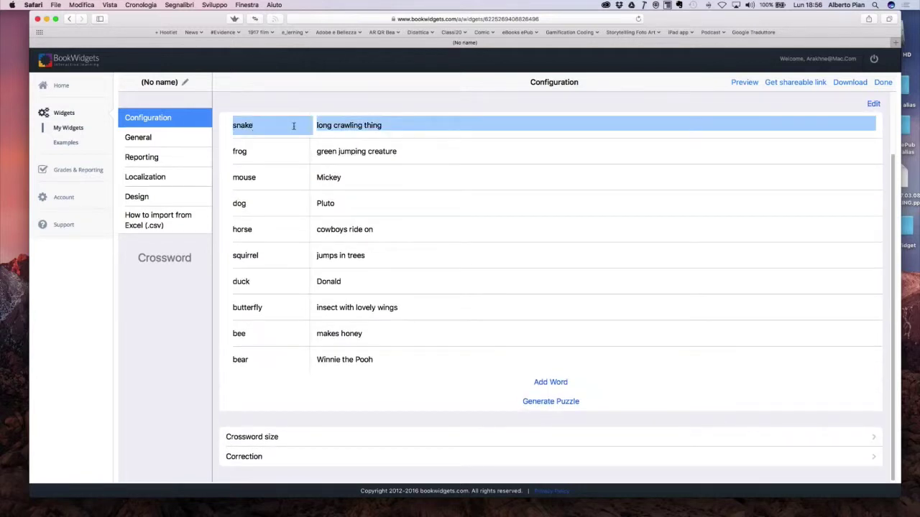
pyautogui.scroll(3, 522, 322)
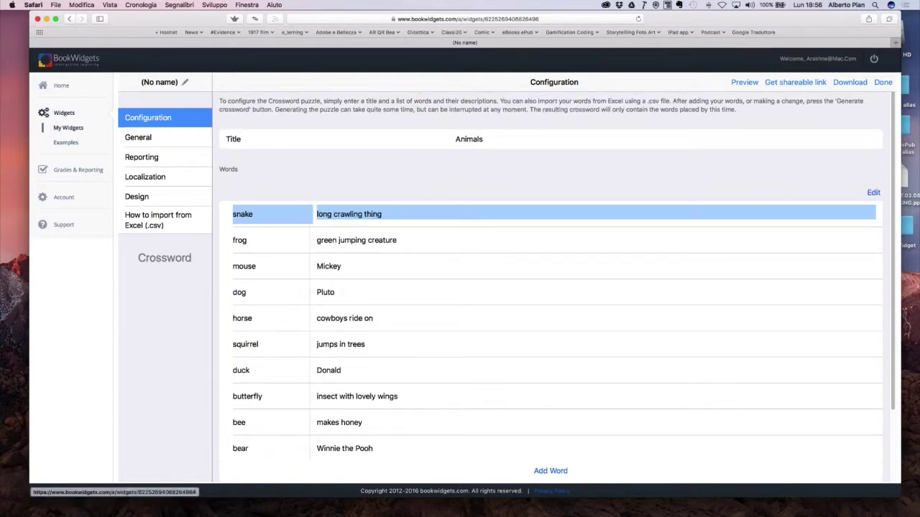
pyautogui.scroll(-3, 334, 228)
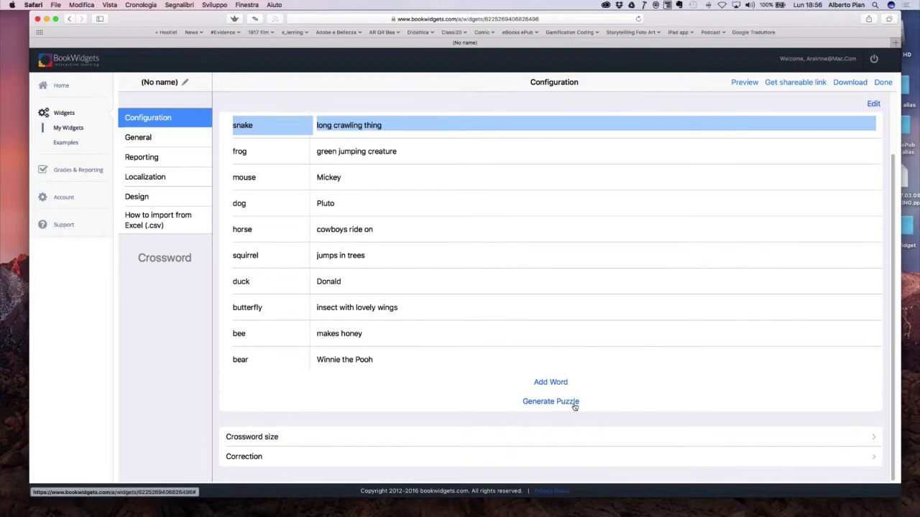
pyautogui.click(560, 388)
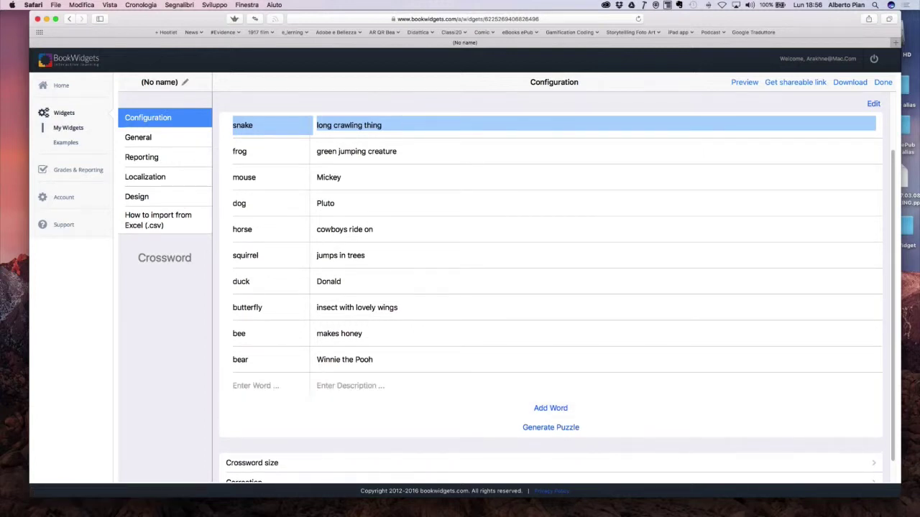
pyautogui.scroll(-1, 505, 399)
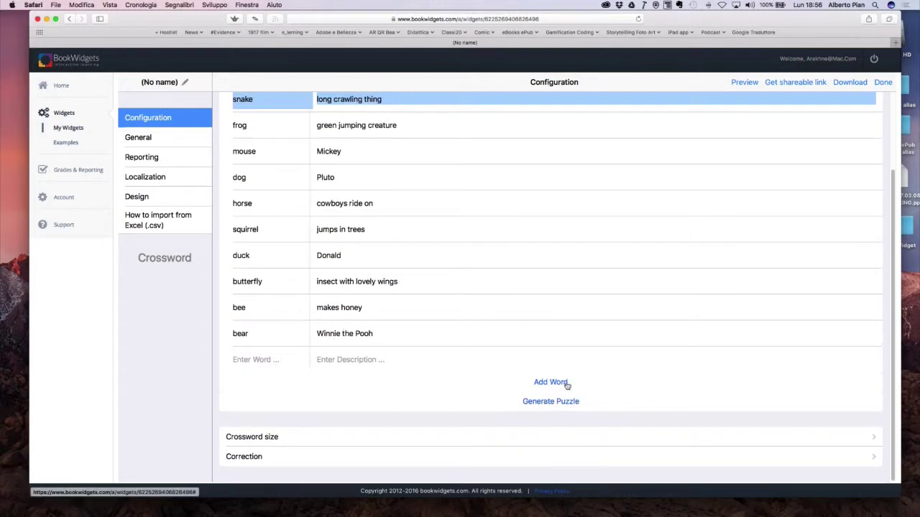
pyautogui.scroll(4, 550, 382)
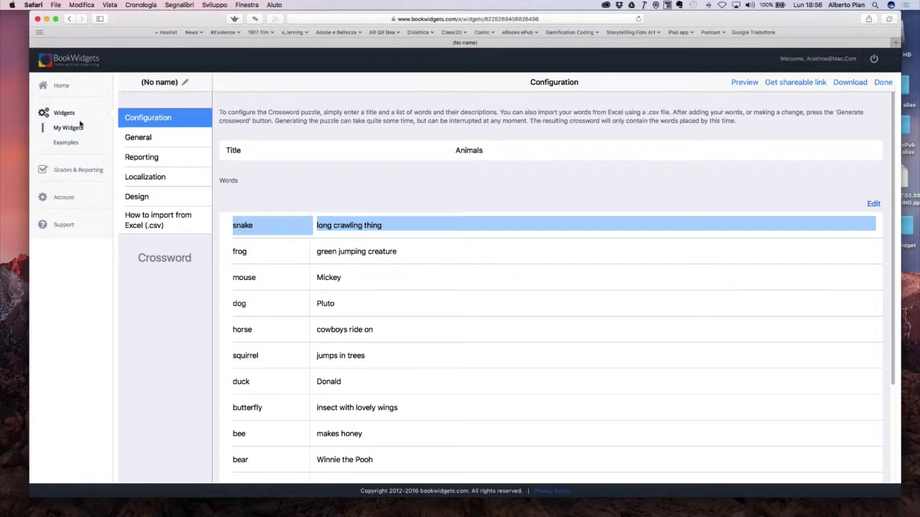
# Open the Didattica multicanale crossword from the account's widget list and decline updating it to the newest version
pyautogui.click(68, 127)
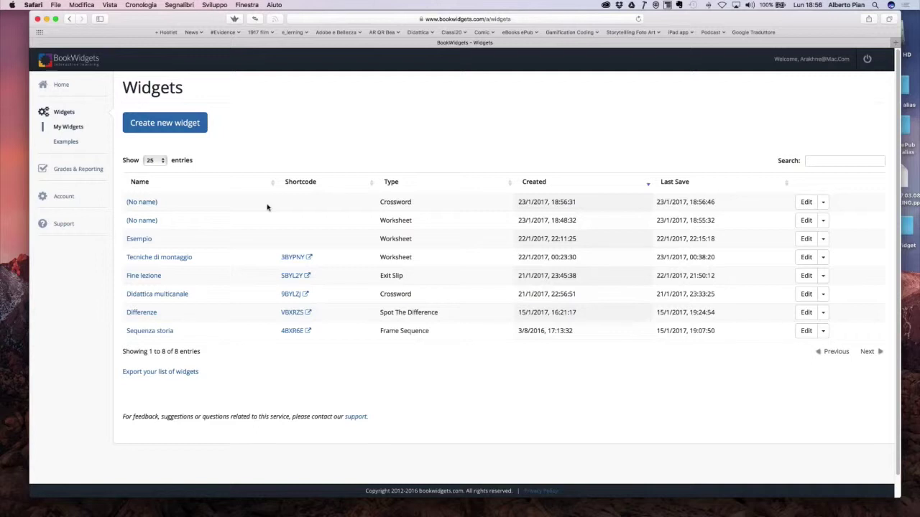
pyautogui.scroll(-1, 267, 206)
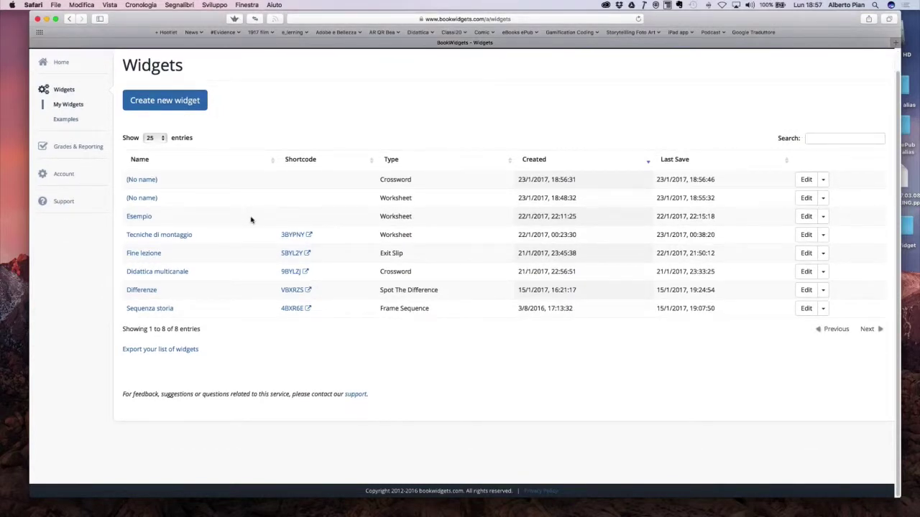
pyautogui.click(178, 276)
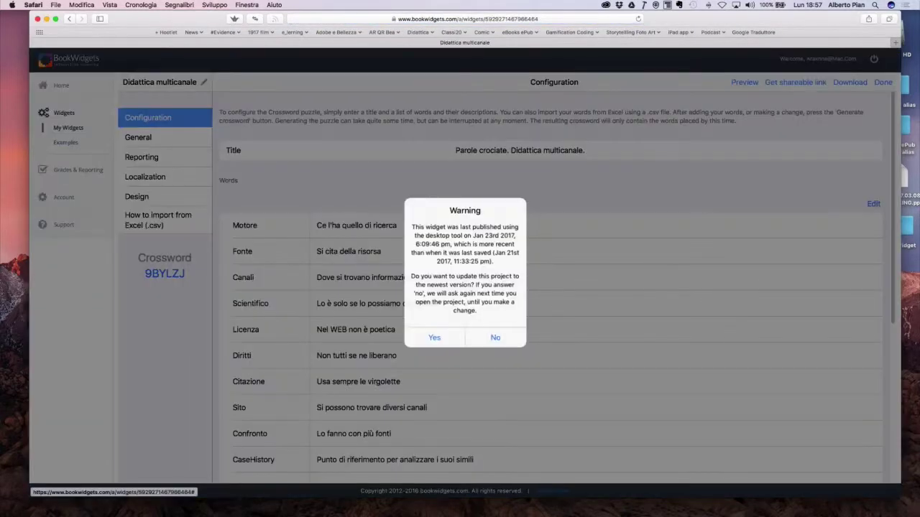
pyautogui.click(495, 335)
# Look through the Didattica multicanale words and descriptions, and generate the puzzle from them
pyautogui.scroll(-5, 560, 306)
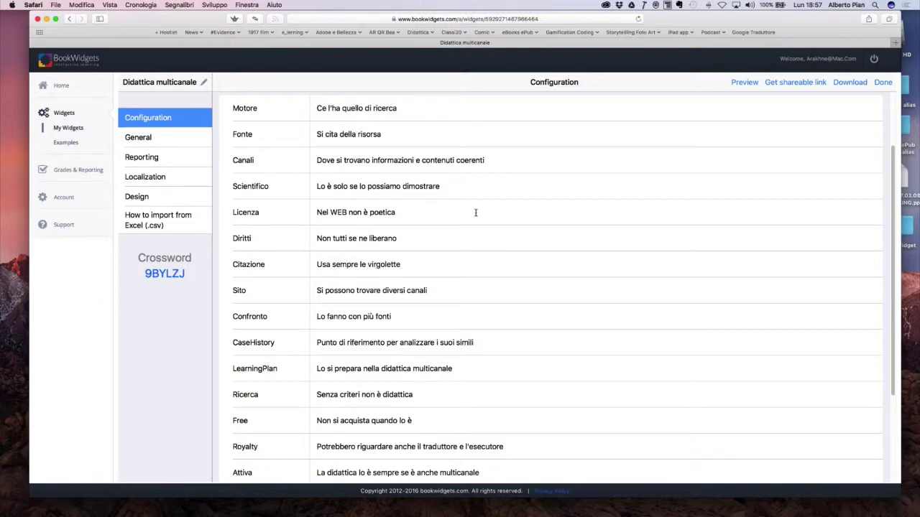
pyautogui.scroll(-5, 475, 212)
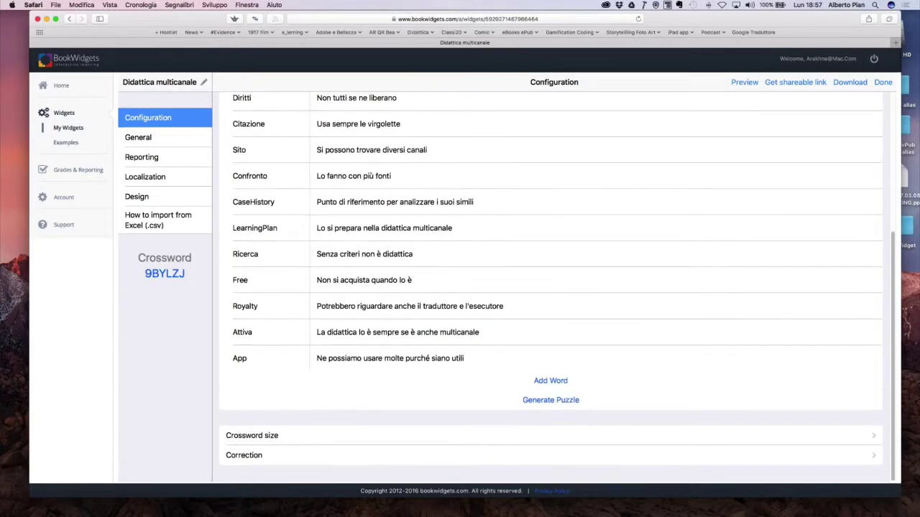
pyautogui.click(553, 404)
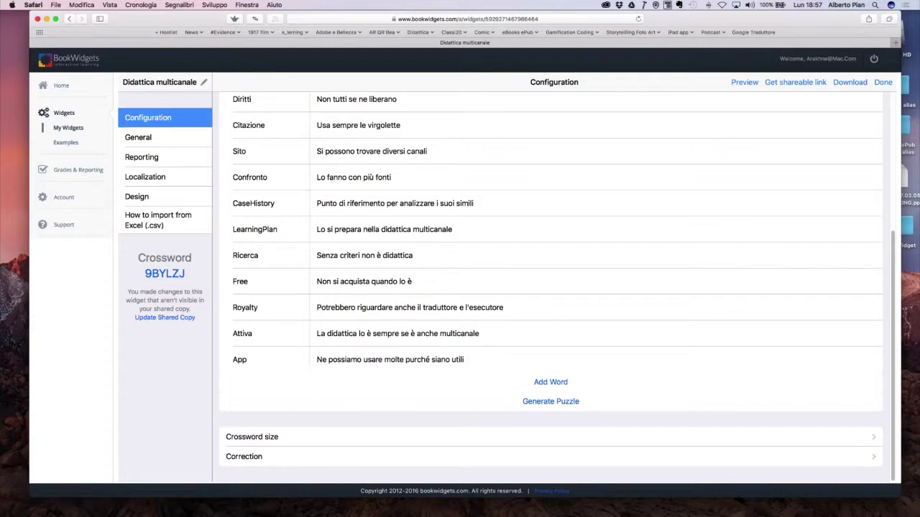
# Preview the crossword as students see it, moving both clue boxes inward and highlighting across clues 1, 4 and 11, and close the preview
pyautogui.click(743, 83)
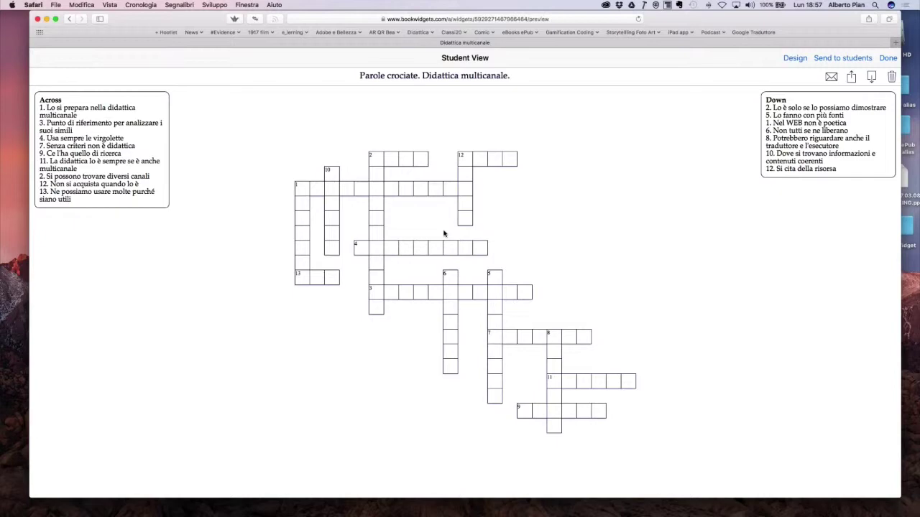
pyautogui.moveTo(157, 135); pyautogui.dragTo(327, 338)
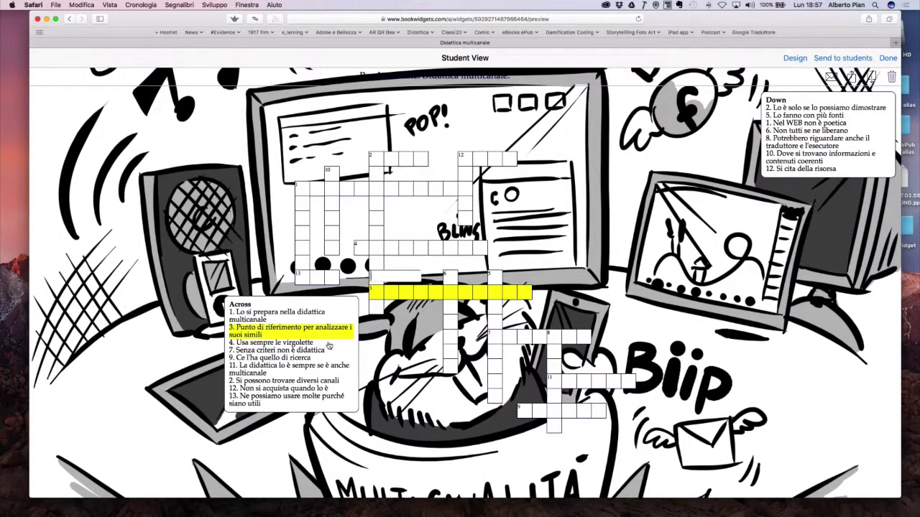
pyautogui.click(294, 316)
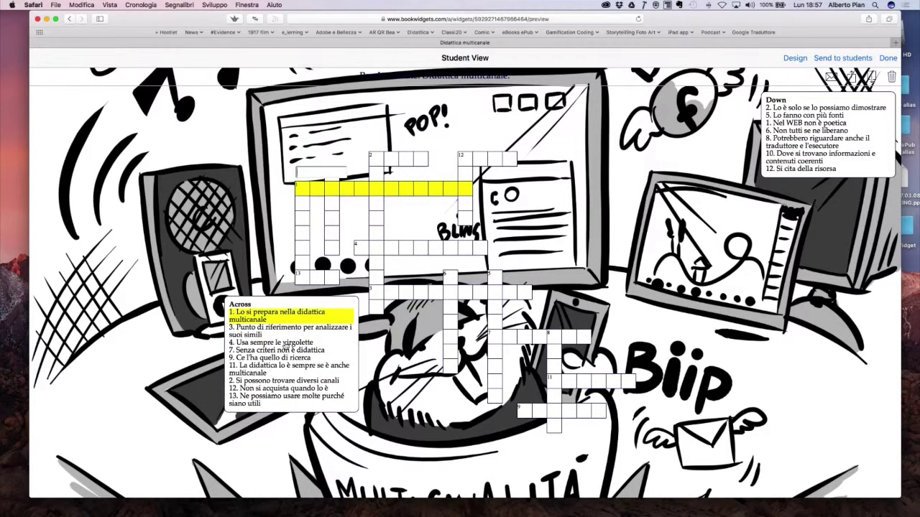
pyautogui.click(286, 345)
pyautogui.click(299, 367)
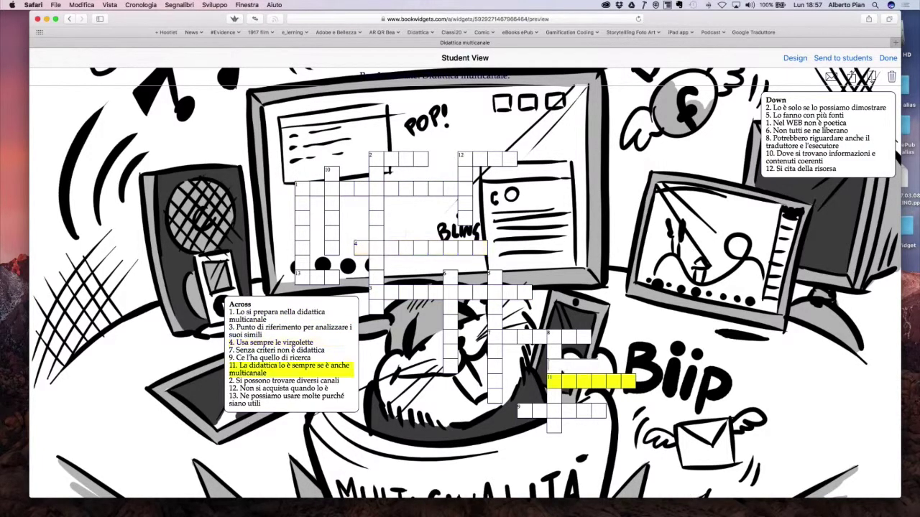
pyautogui.moveTo(802, 129); pyautogui.dragTo(663, 255)
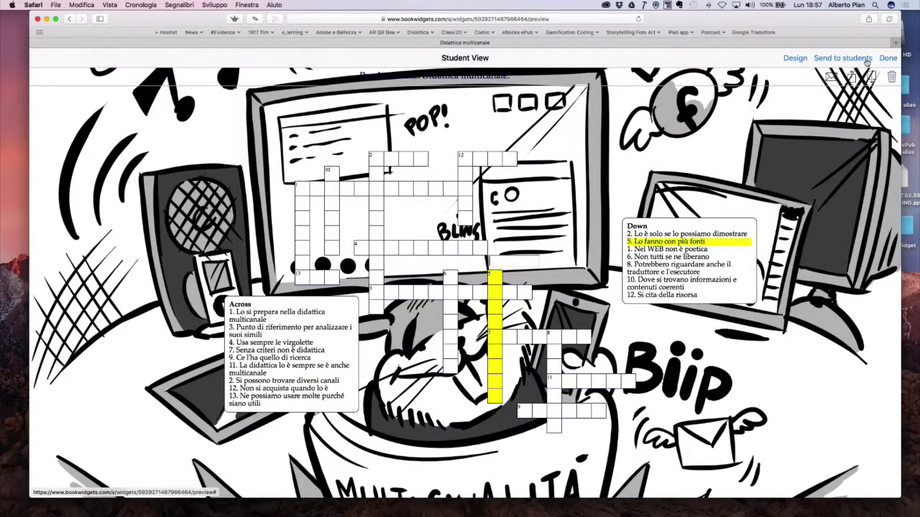
pyautogui.click(888, 57)
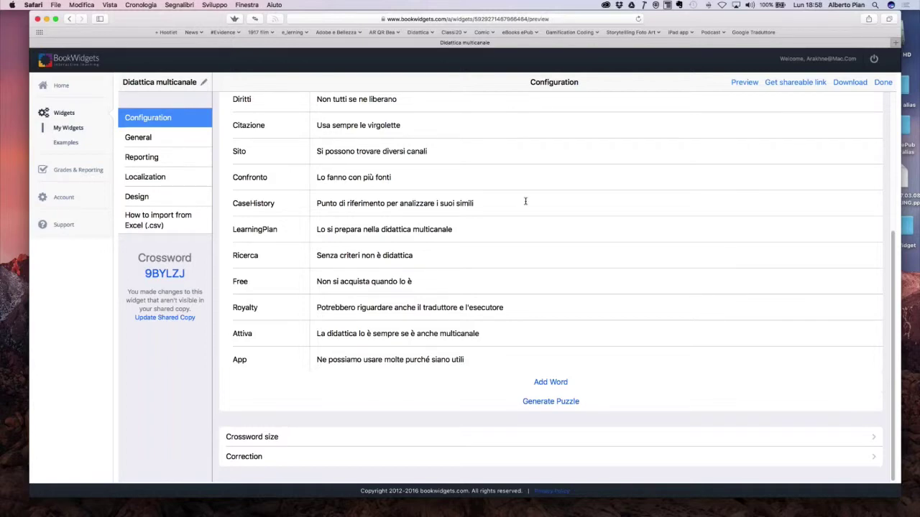
# Return to the account's widget list and open the Tecniche di montaggio worksheet
pyautogui.scroll(5, 525, 201)
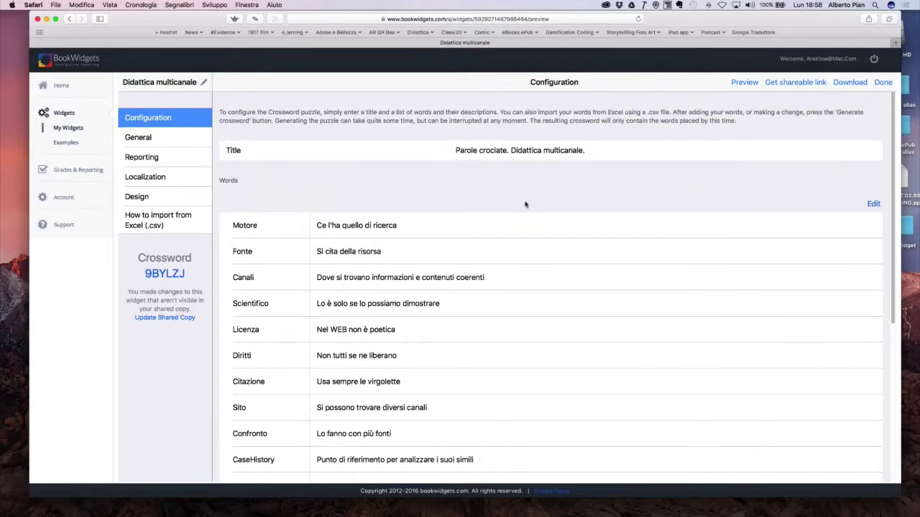
pyautogui.click(64, 118)
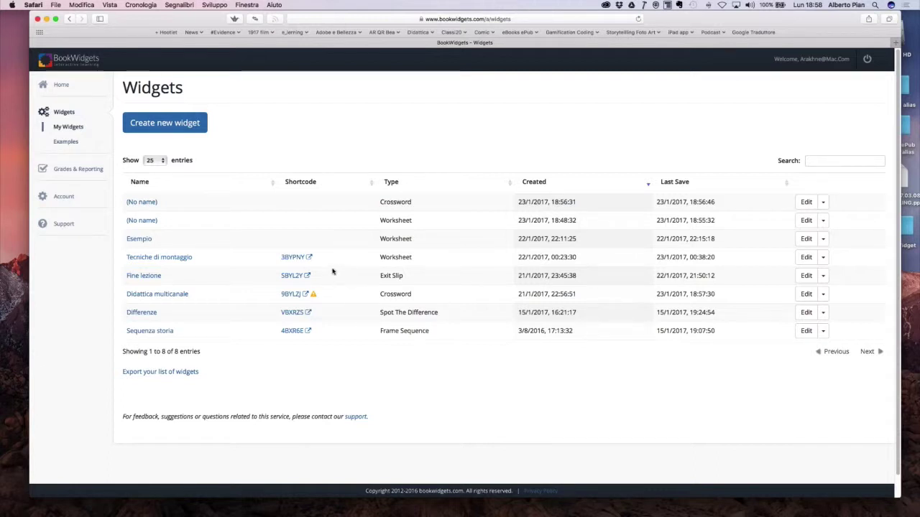
pyautogui.click(182, 260)
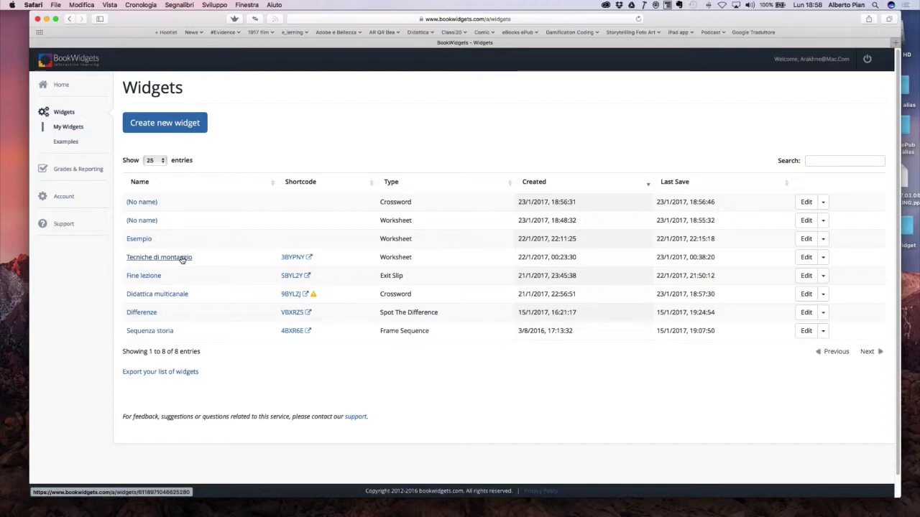
pyautogui.click(182, 260)
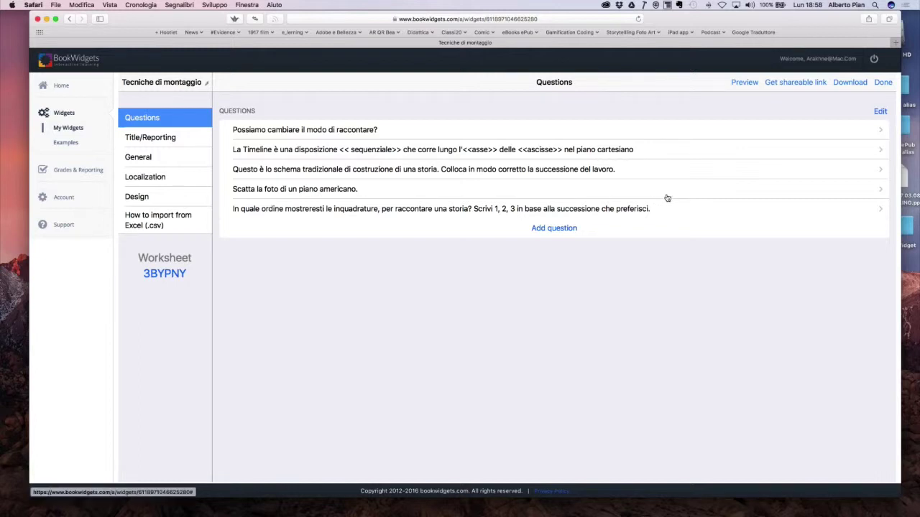
# Preview the Tecniche di montaggio worksheet as students see it and look over its introduction, timeline, video and questions
pyautogui.click(746, 85)
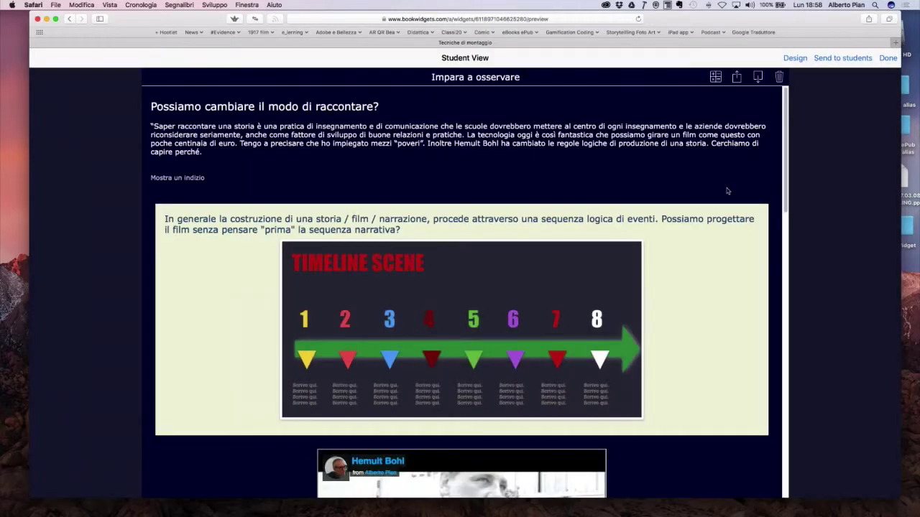
pyautogui.scroll(-5, 724, 192)
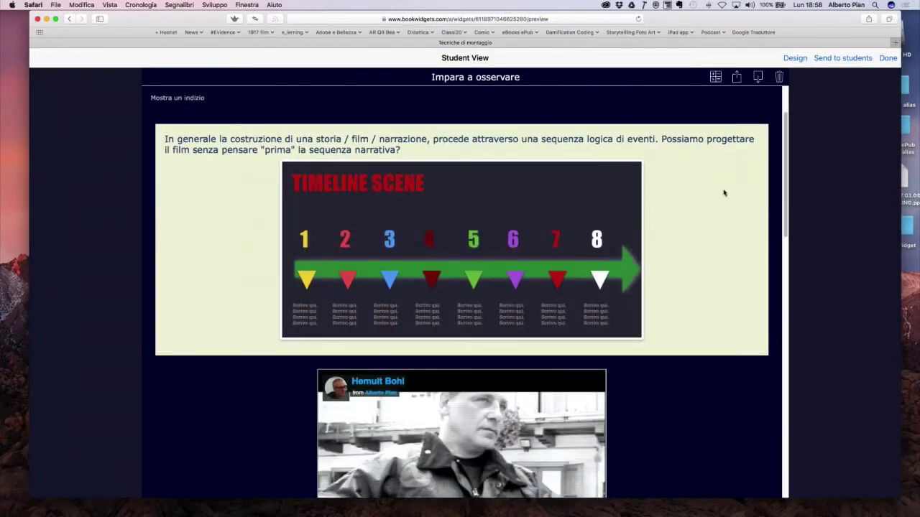
pyautogui.scroll(-10, 723, 193)
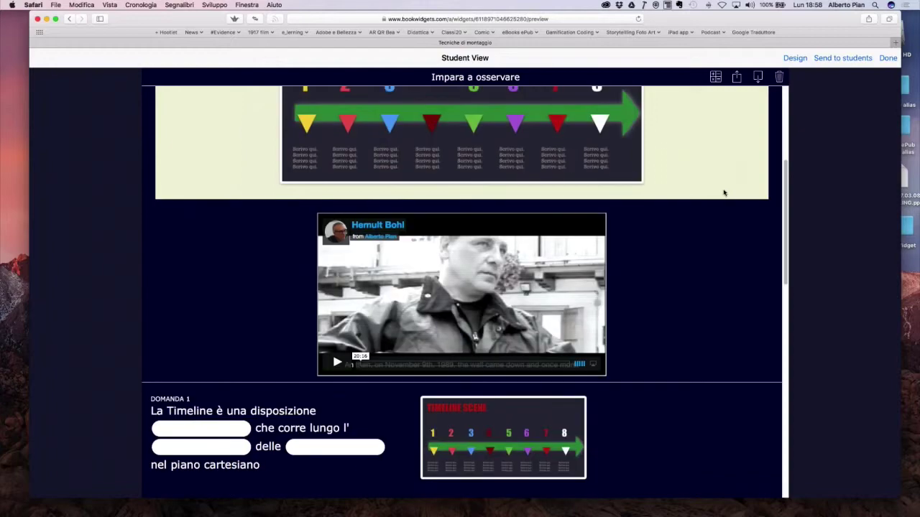
pyautogui.scroll(-8, 724, 192)
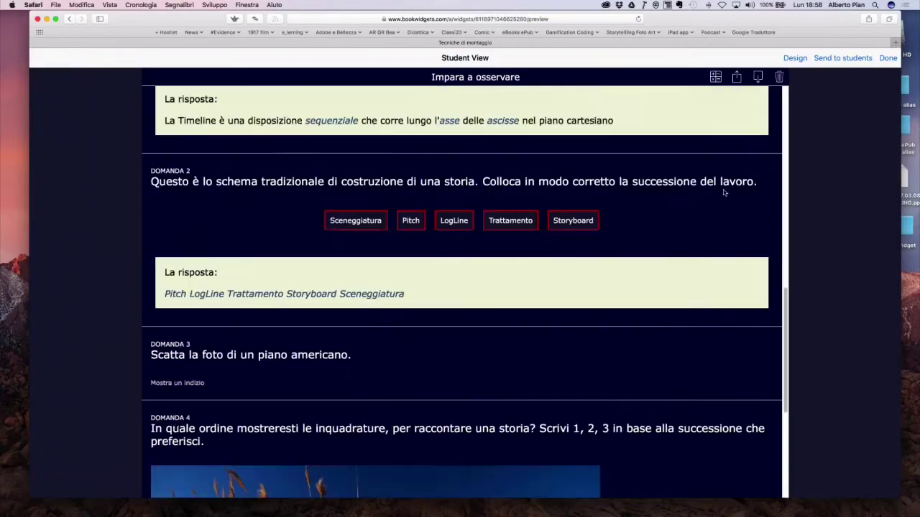
pyautogui.scroll(13, 724, 192)
pyautogui.scroll(10, 724, 192)
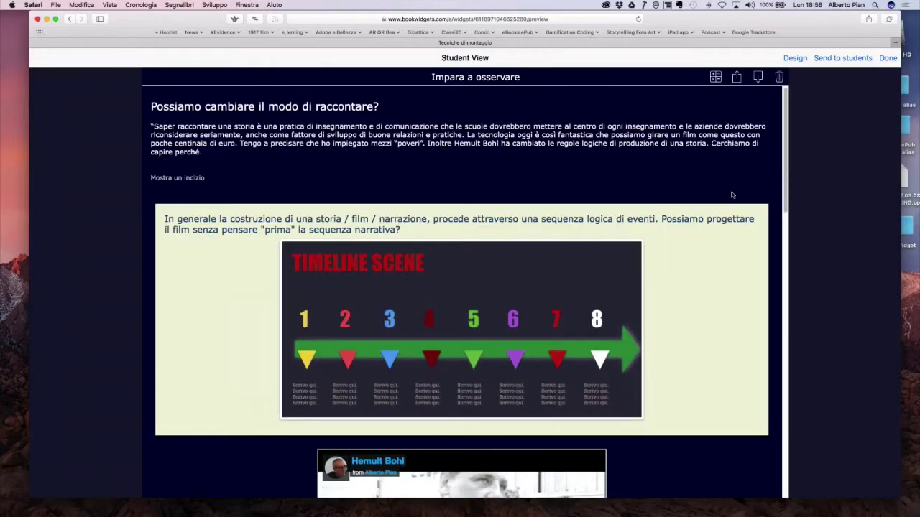
# Open the worksheet's sharing options and highlight in turn the shortcode, the link for other teachers and the link for students
pyautogui.click(837, 58)
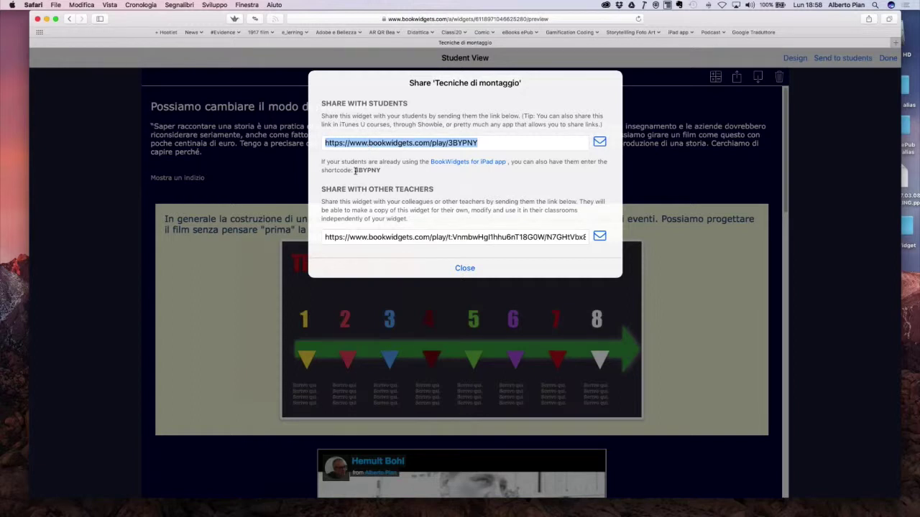
pyautogui.moveTo(354, 170); pyautogui.dragTo(380, 171)
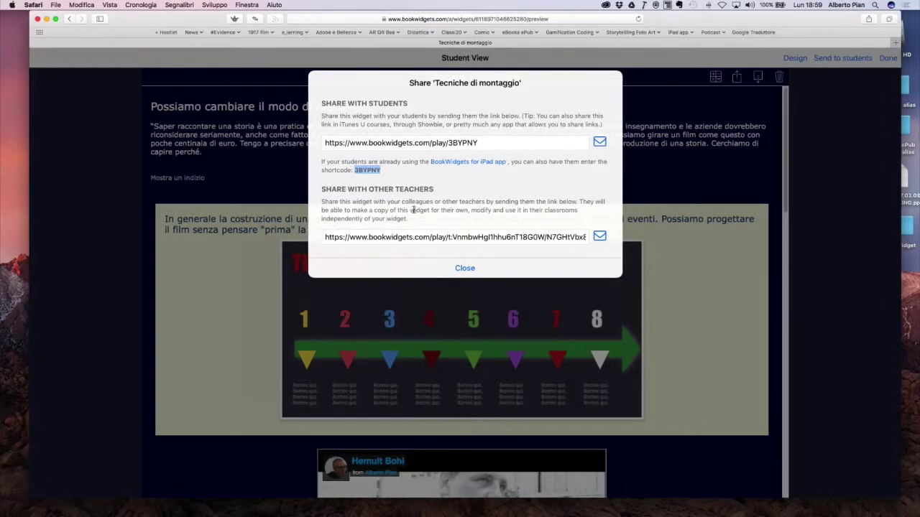
pyautogui.click(548, 240)
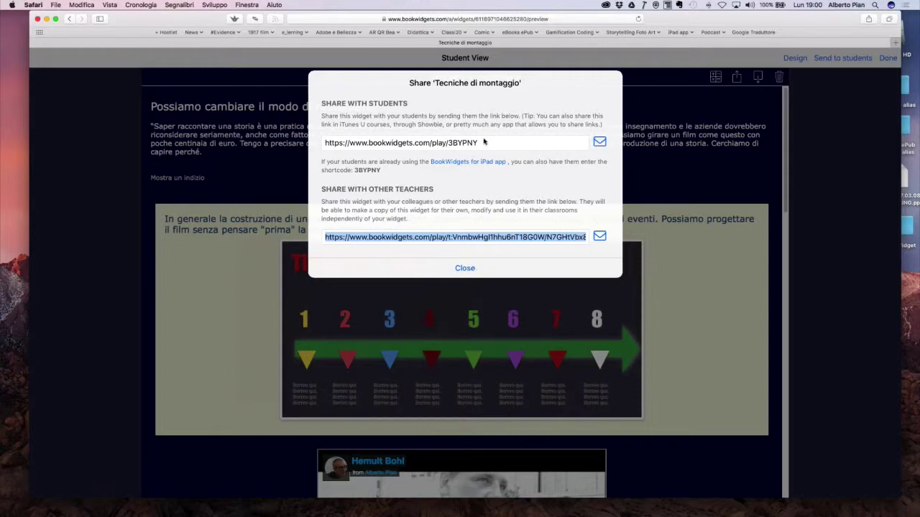
pyautogui.moveTo(484, 142); pyautogui.dragTo(315, 140)
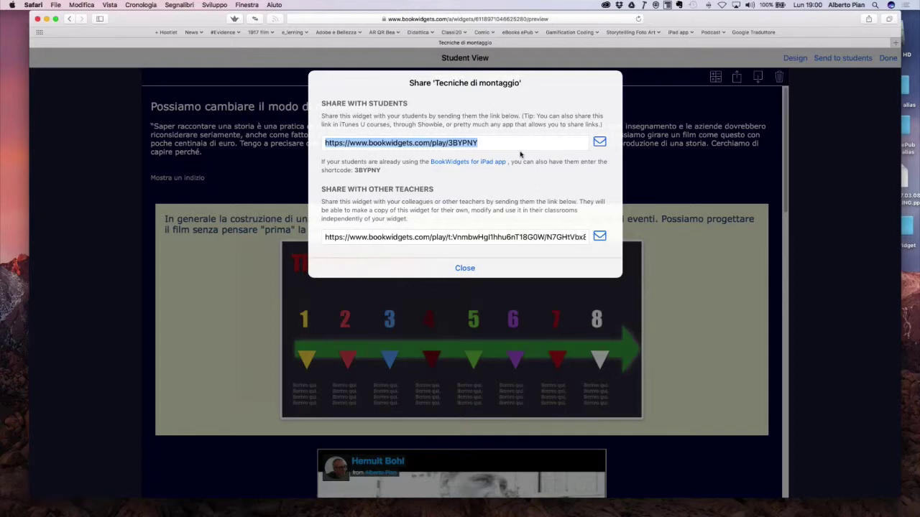
# Copy the worksheet's student link, close its sharing options and leave the student preview
pyautogui.press('super+c')
pyautogui.click(464, 269)
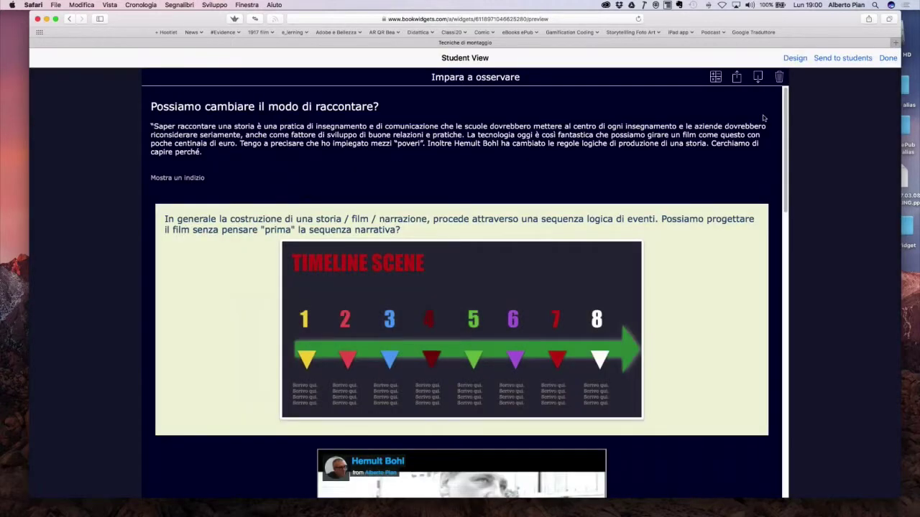
pyautogui.click(894, 59)
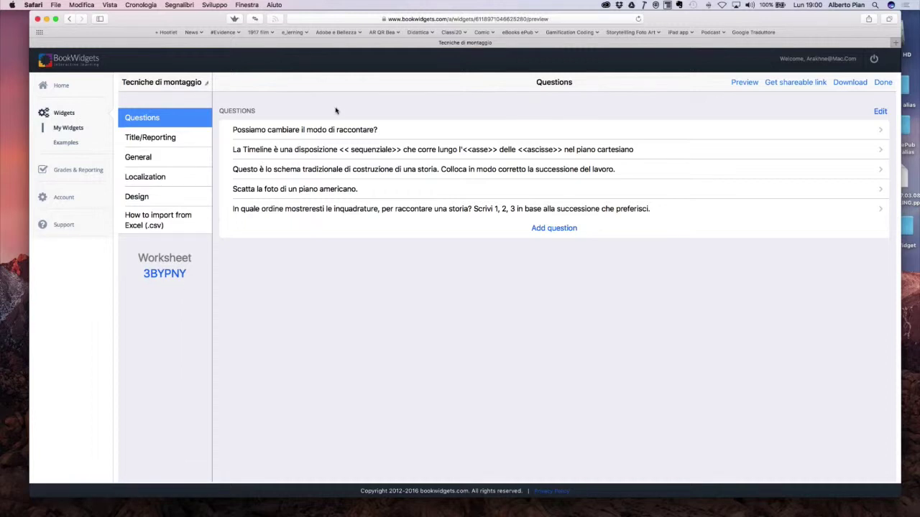
# Open the student work results for Impara a osservare and look over the questions, answers and statistics
pyautogui.click(89, 173)
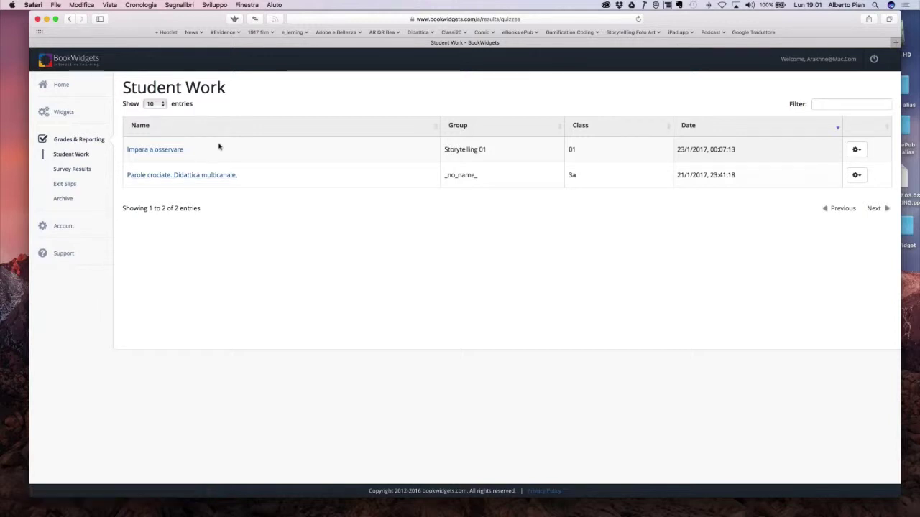
pyautogui.click(171, 150)
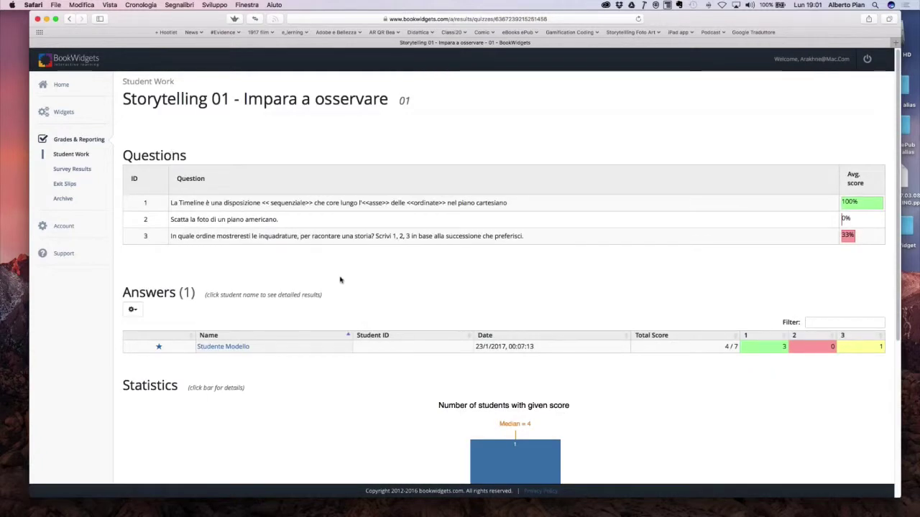
pyautogui.scroll(-3, 340, 281)
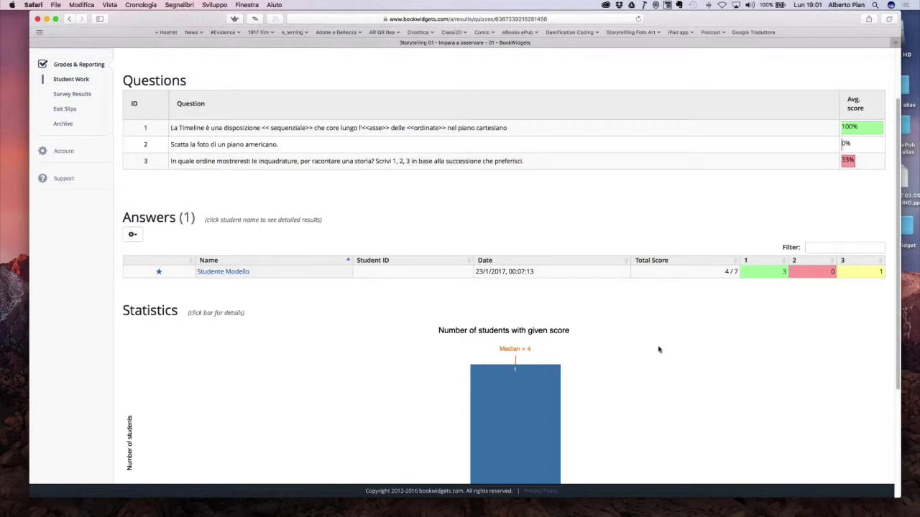
pyautogui.scroll(-4, 656, 350)
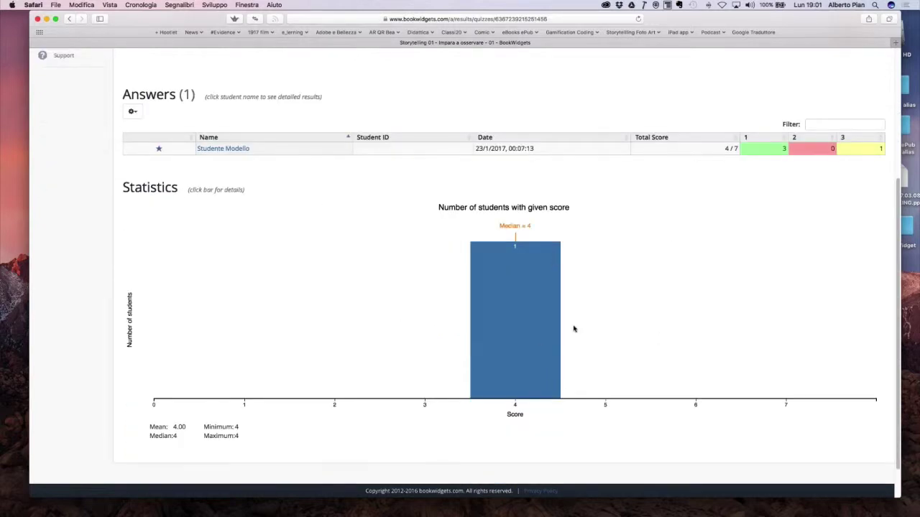
pyautogui.scroll(2, 577, 327)
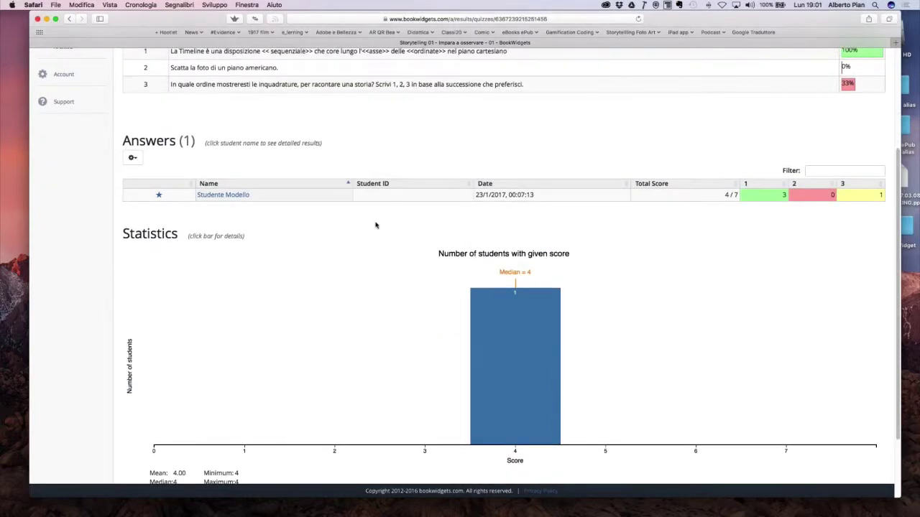
# Open the student's detailed result for Impara a osservare and enable editing of its feedback and grades
pyautogui.click(230, 197)
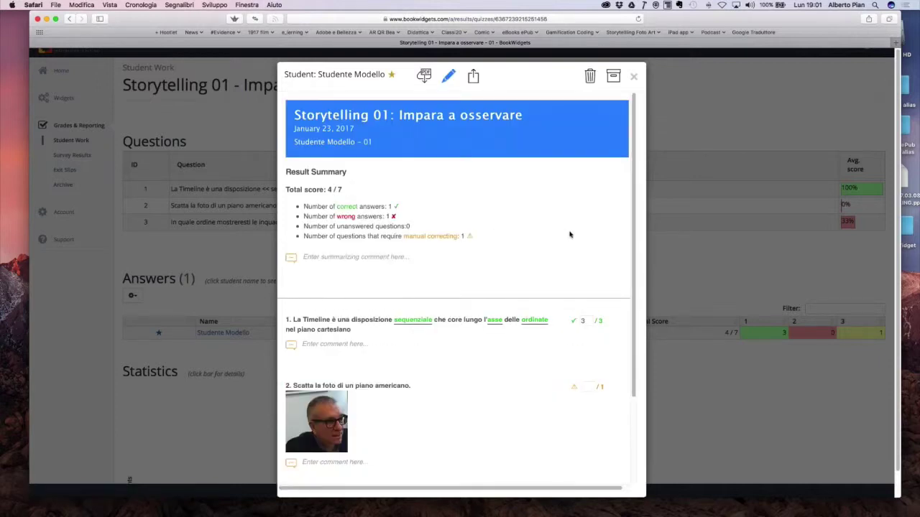
pyautogui.click(448, 78)
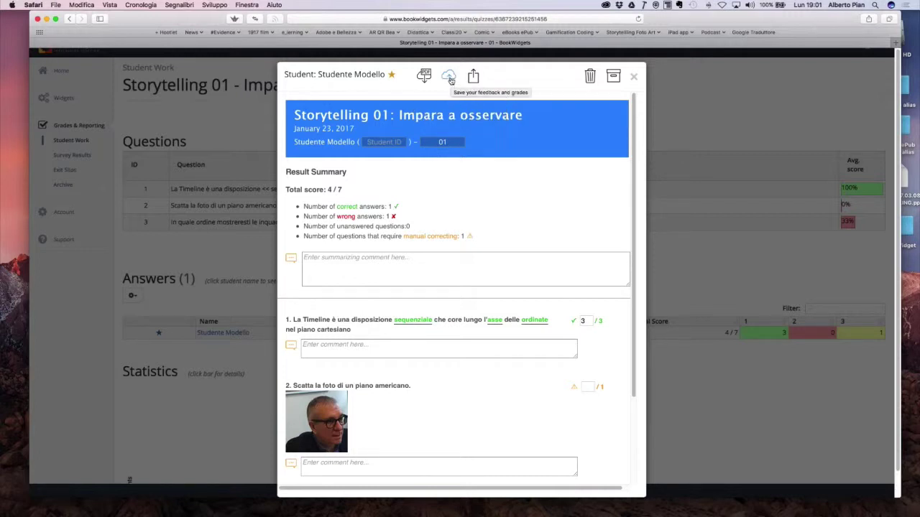
pyautogui.click(450, 77)
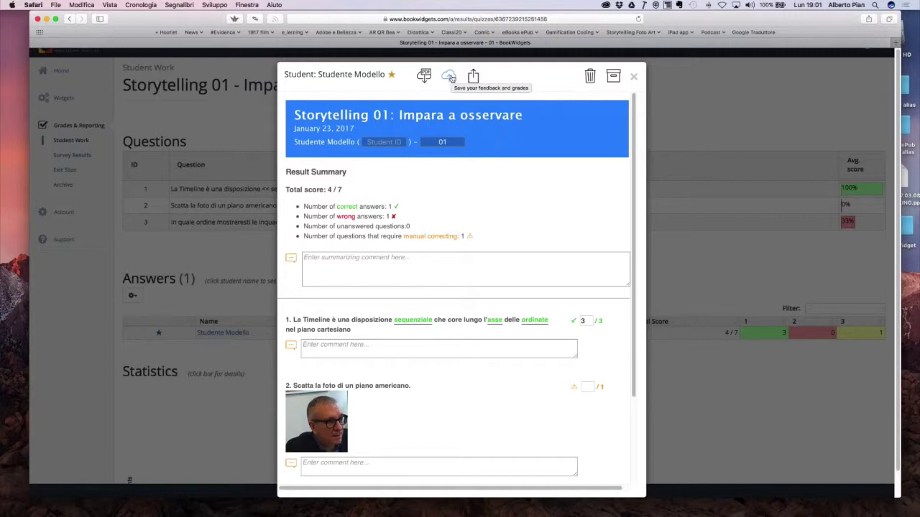
pyautogui.click(450, 77)
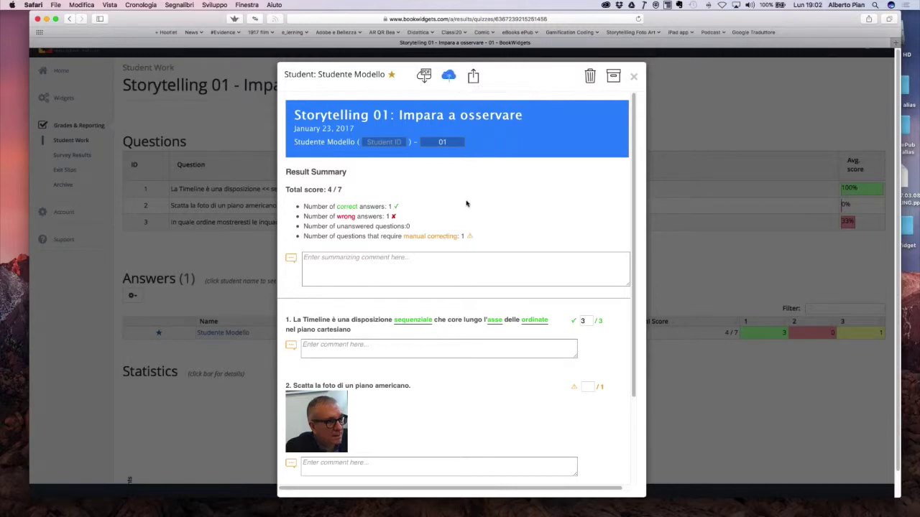
# Enter the summarizing comment "Benino, vecchio mio!" in the student's result and look over the comment fields under each question
pyautogui.scroll(-3, 467, 205)
pyautogui.click(315, 194)
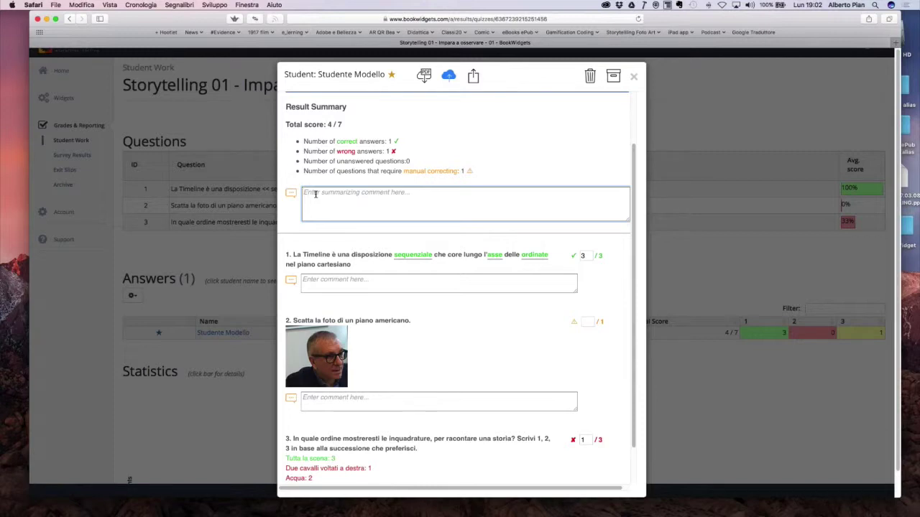
pyautogui.write('Bravo, v')
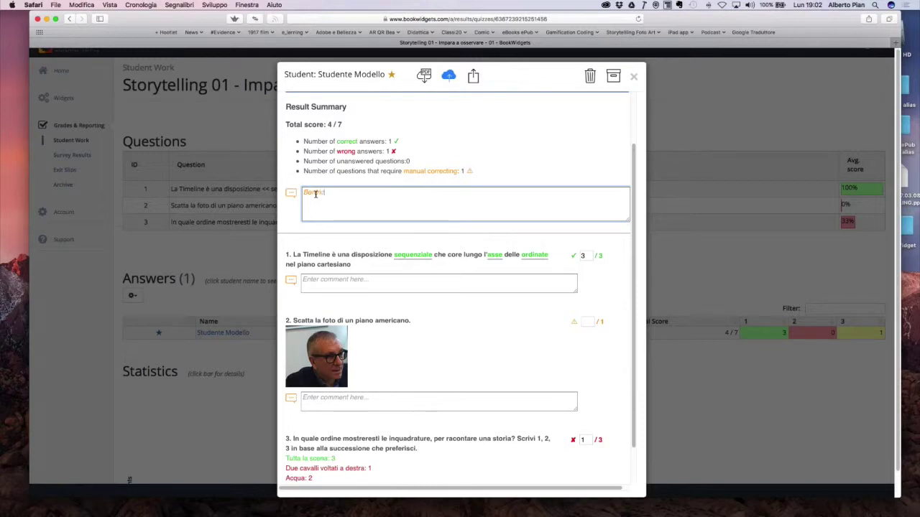
pyautogui.write('ecchio mio!')
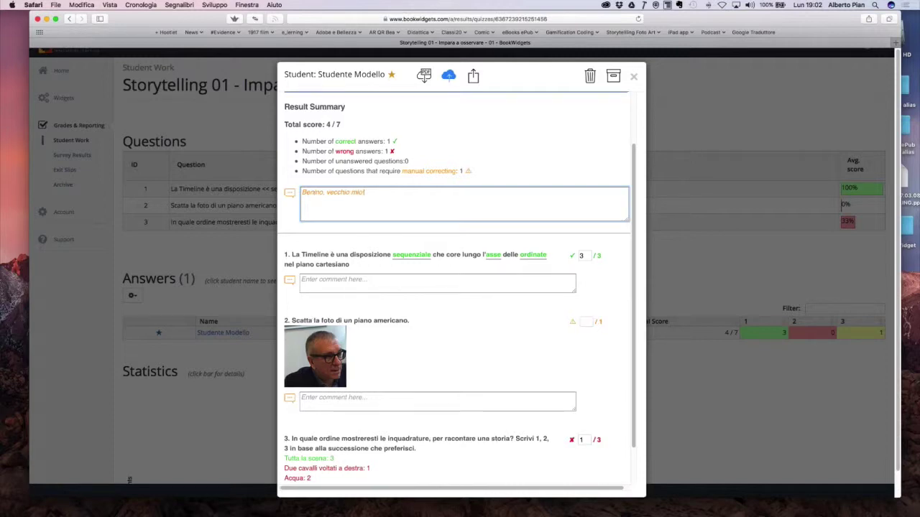
pyautogui.press('Tab')
pyautogui.scroll(-2, 435, 324)
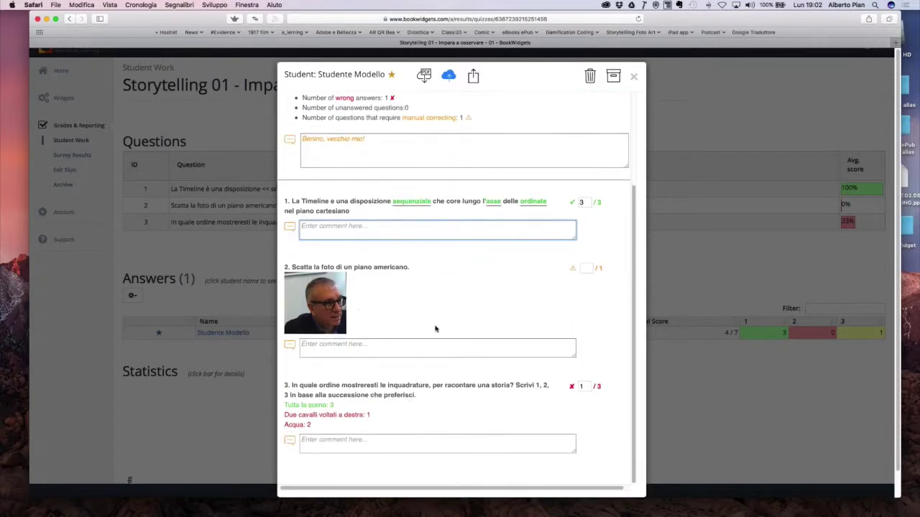
# Select the score of question 1 for editing and open the sharing of the student's result
pyautogui.scroll(3, 435, 328)
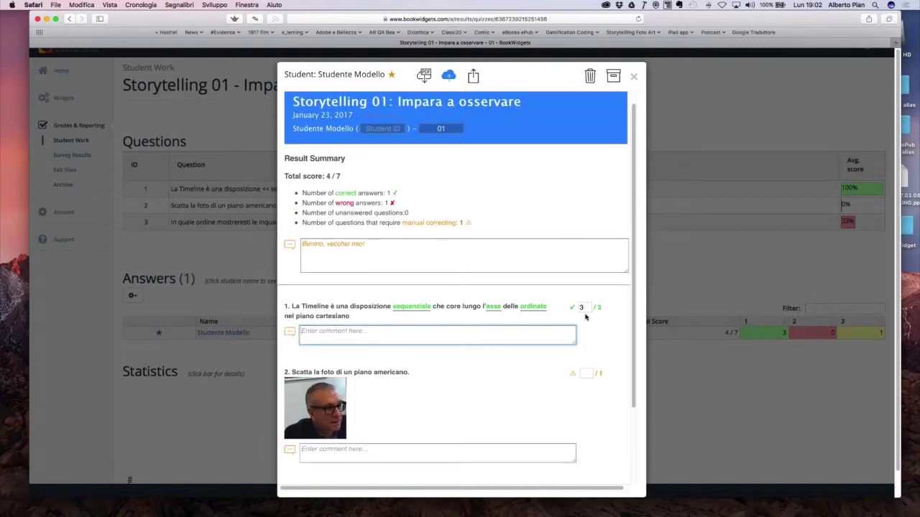
pyautogui.click(584, 307)
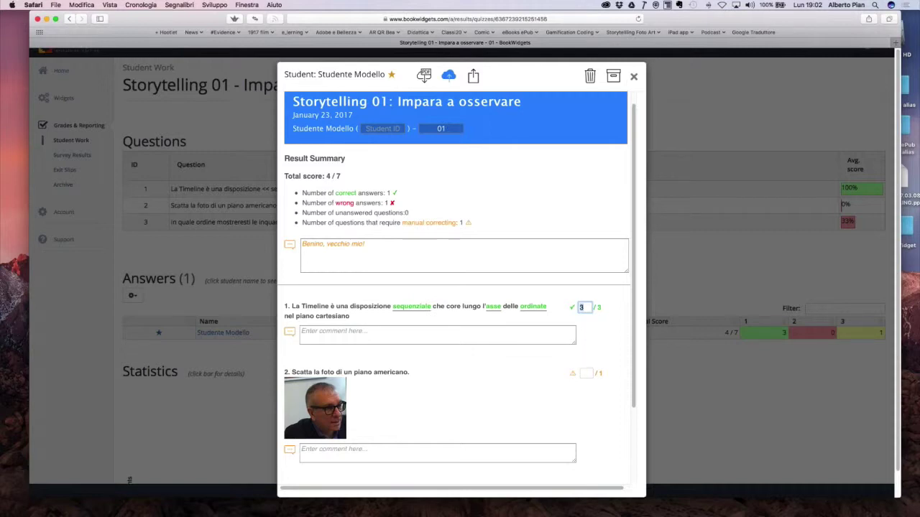
pyautogui.click(476, 77)
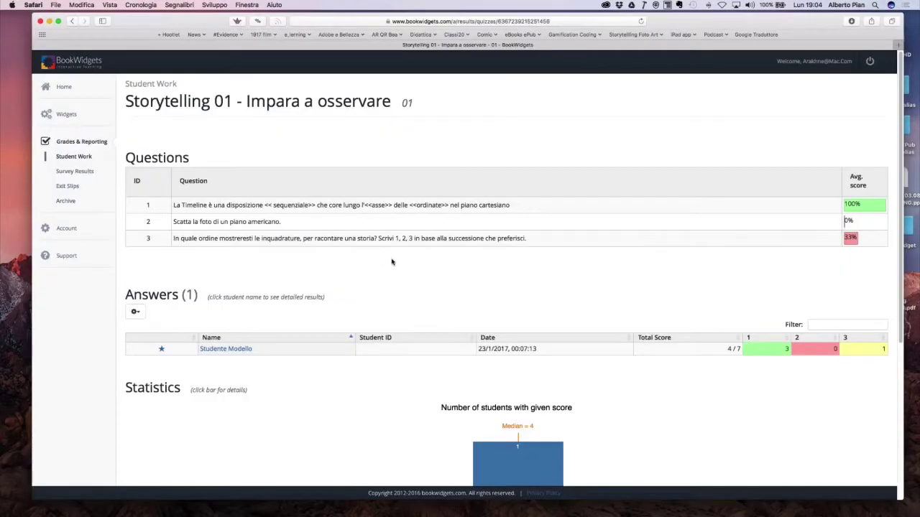
pyautogui.scroll(-5, 392, 262)
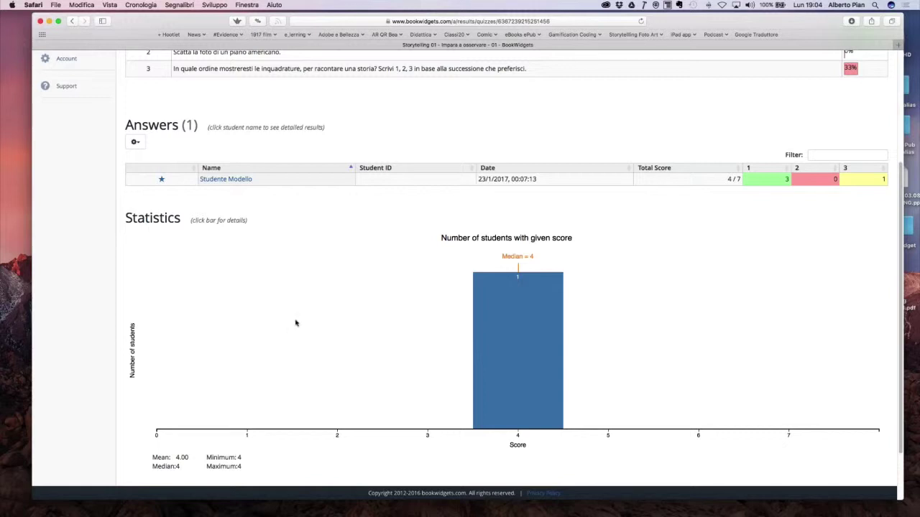
pyautogui.scroll(5, 295, 324)
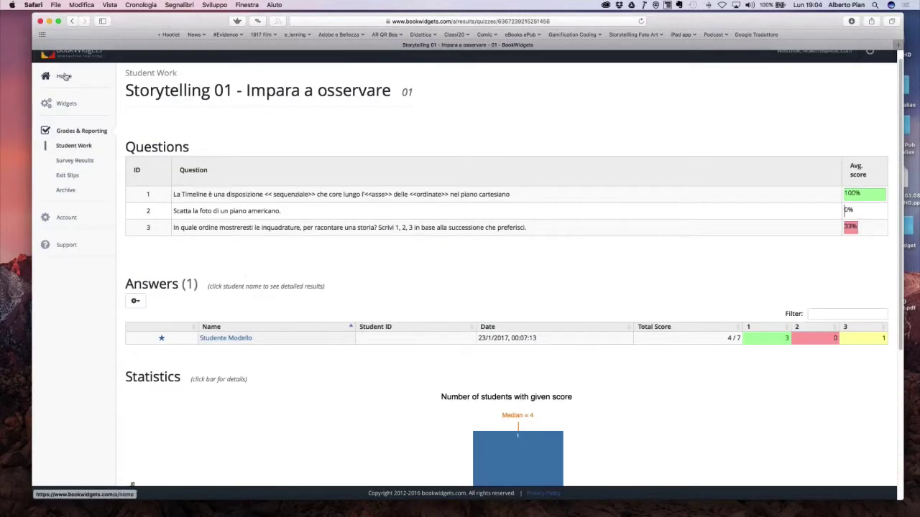
# Switch to QuickTime Player, start a new movie recording and choose the connected iPad as its video source
pyautogui.moveTo(267, 511)
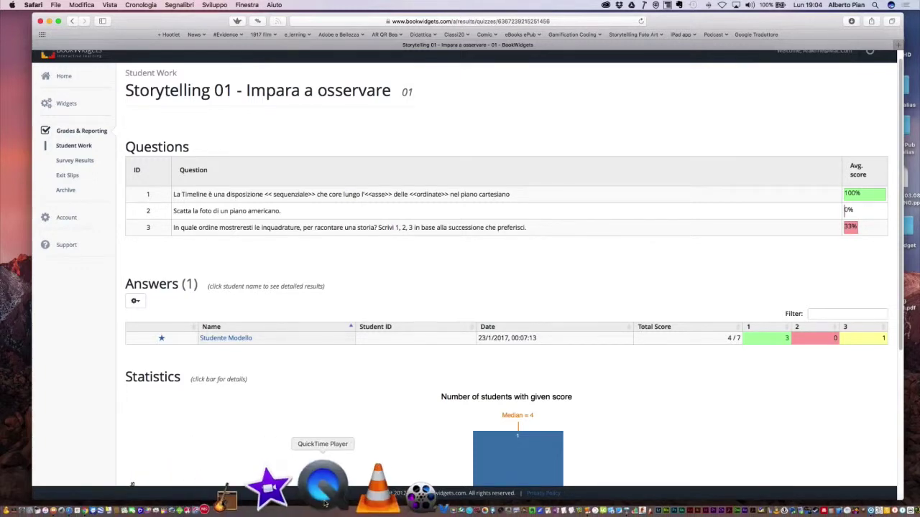
pyautogui.click(324, 487)
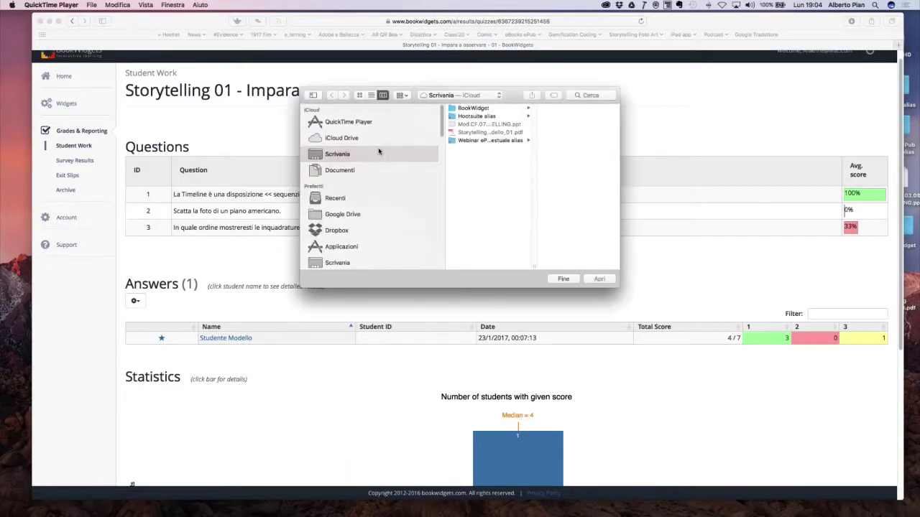
pyautogui.click(93, 6)
pyautogui.click(95, 15)
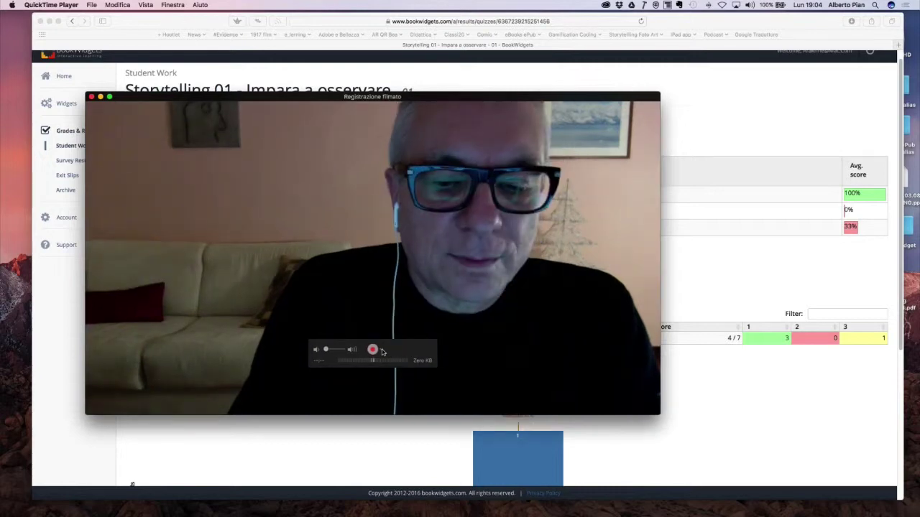
pyautogui.click(381, 349)
pyautogui.click(406, 389)
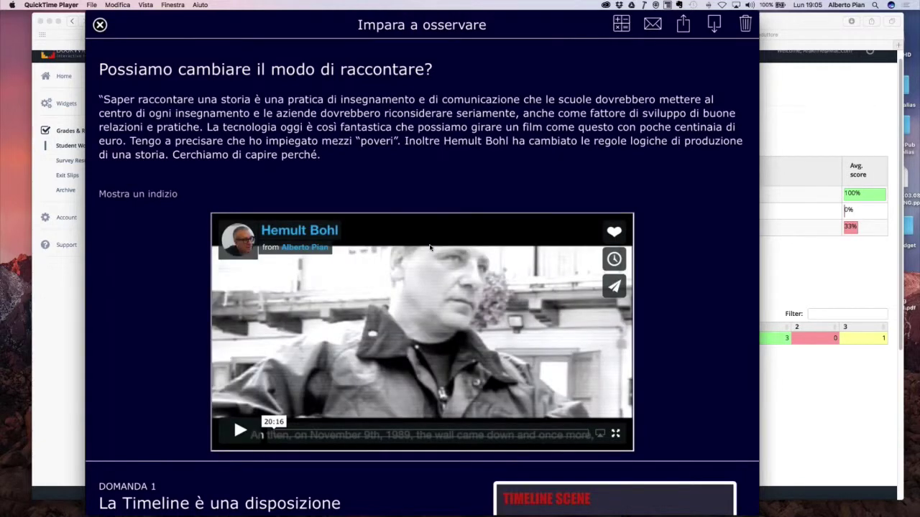
# Look over the video and first questions of the Impara a osservare worksheet on the mirrored iPad
pyautogui.scroll(-5, 430, 247)
pyautogui.scroll(-2, 430, 247)
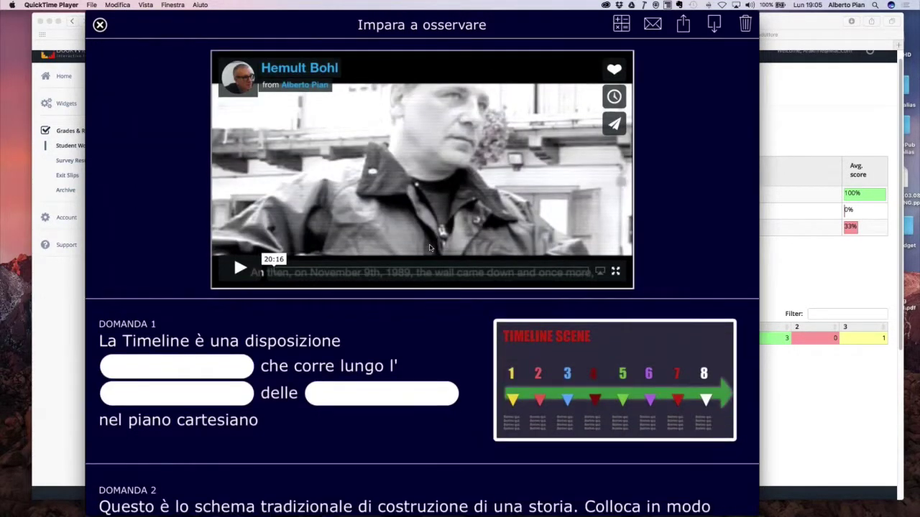